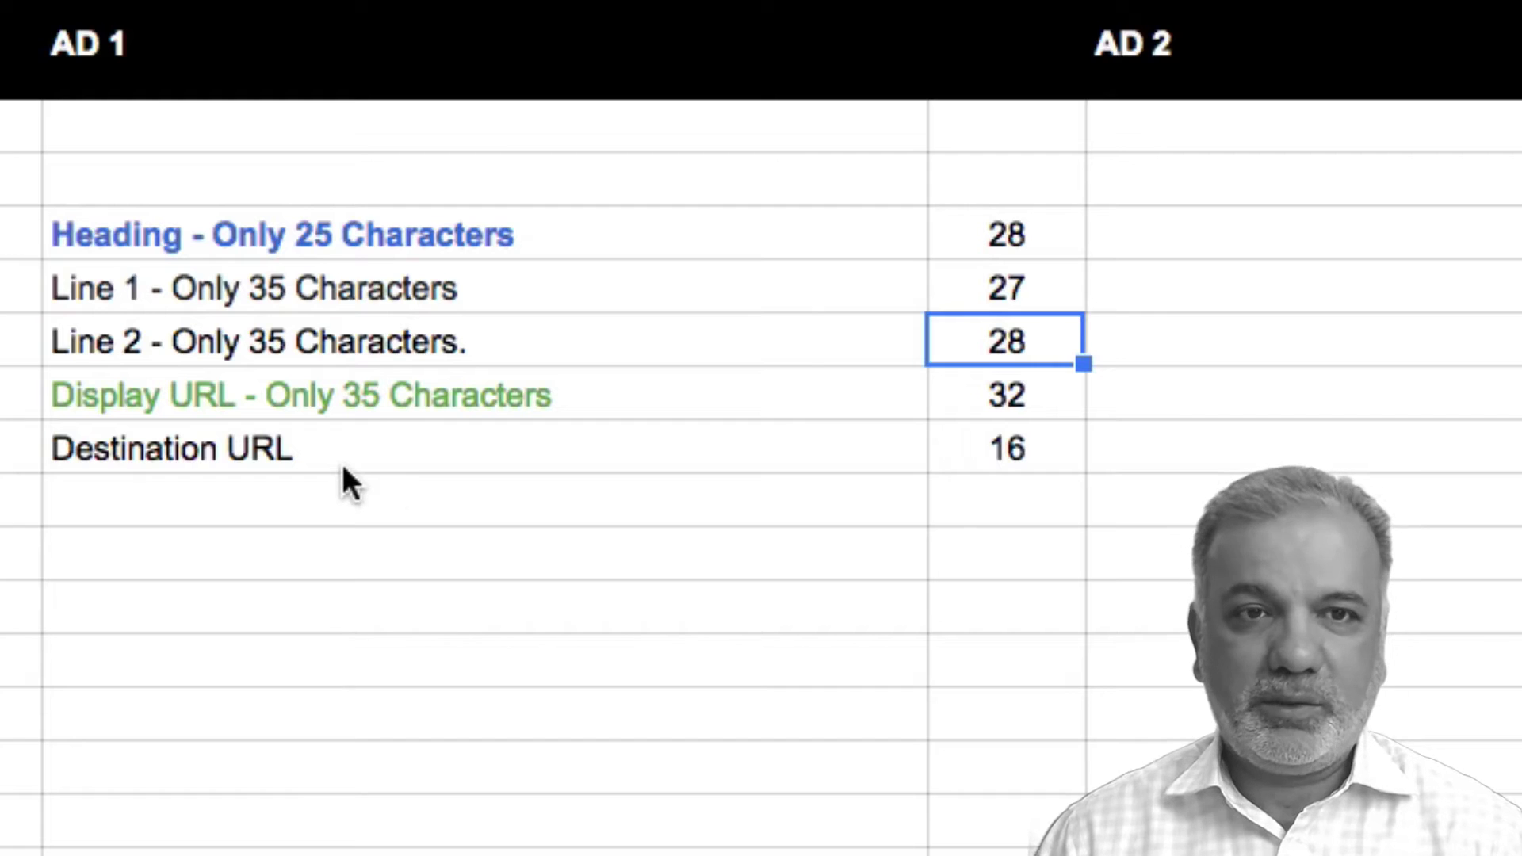
- Trim the Ad 1 heading in C4 to 'Heading - Only 25 Charac', cutting D4's count from 28 to 24
{"action": "left_click", "coordinate": [170, 230]}
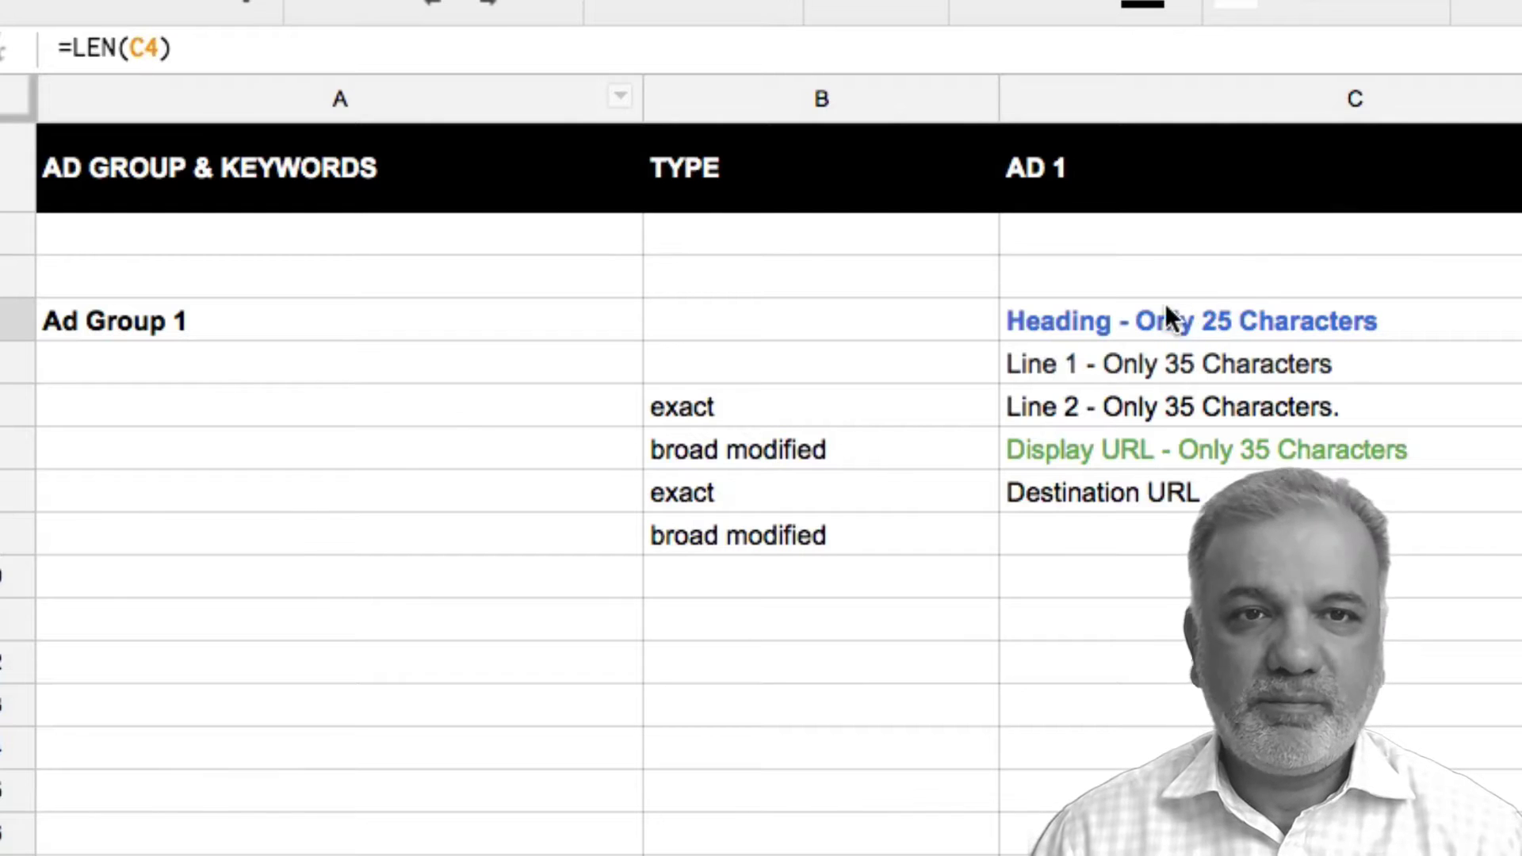
{"action": "left_click", "coordinate": [1229, 311]}
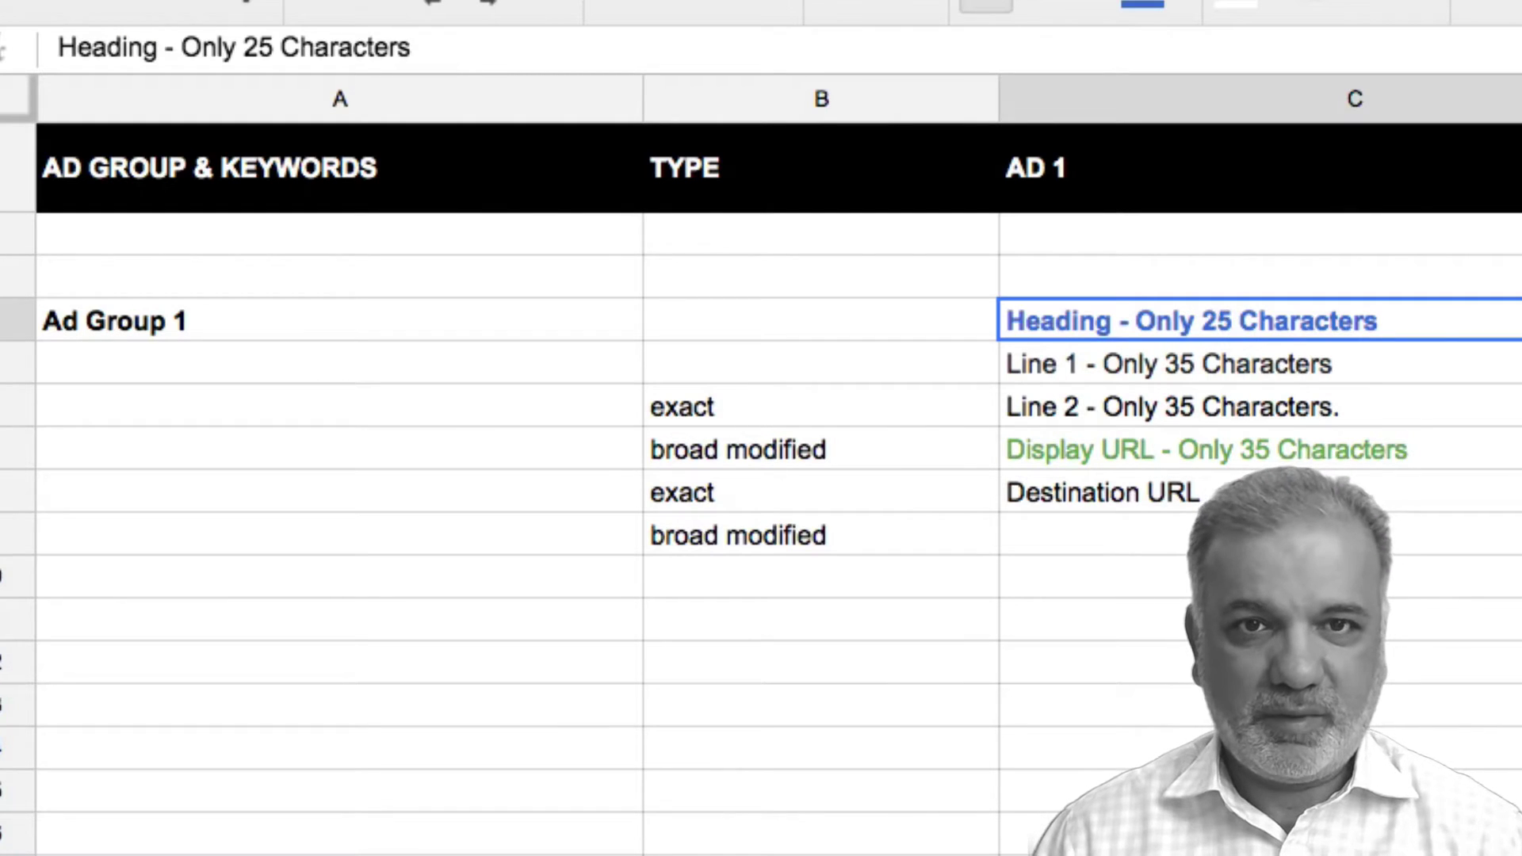
{"action": "key", "text": "Right"}
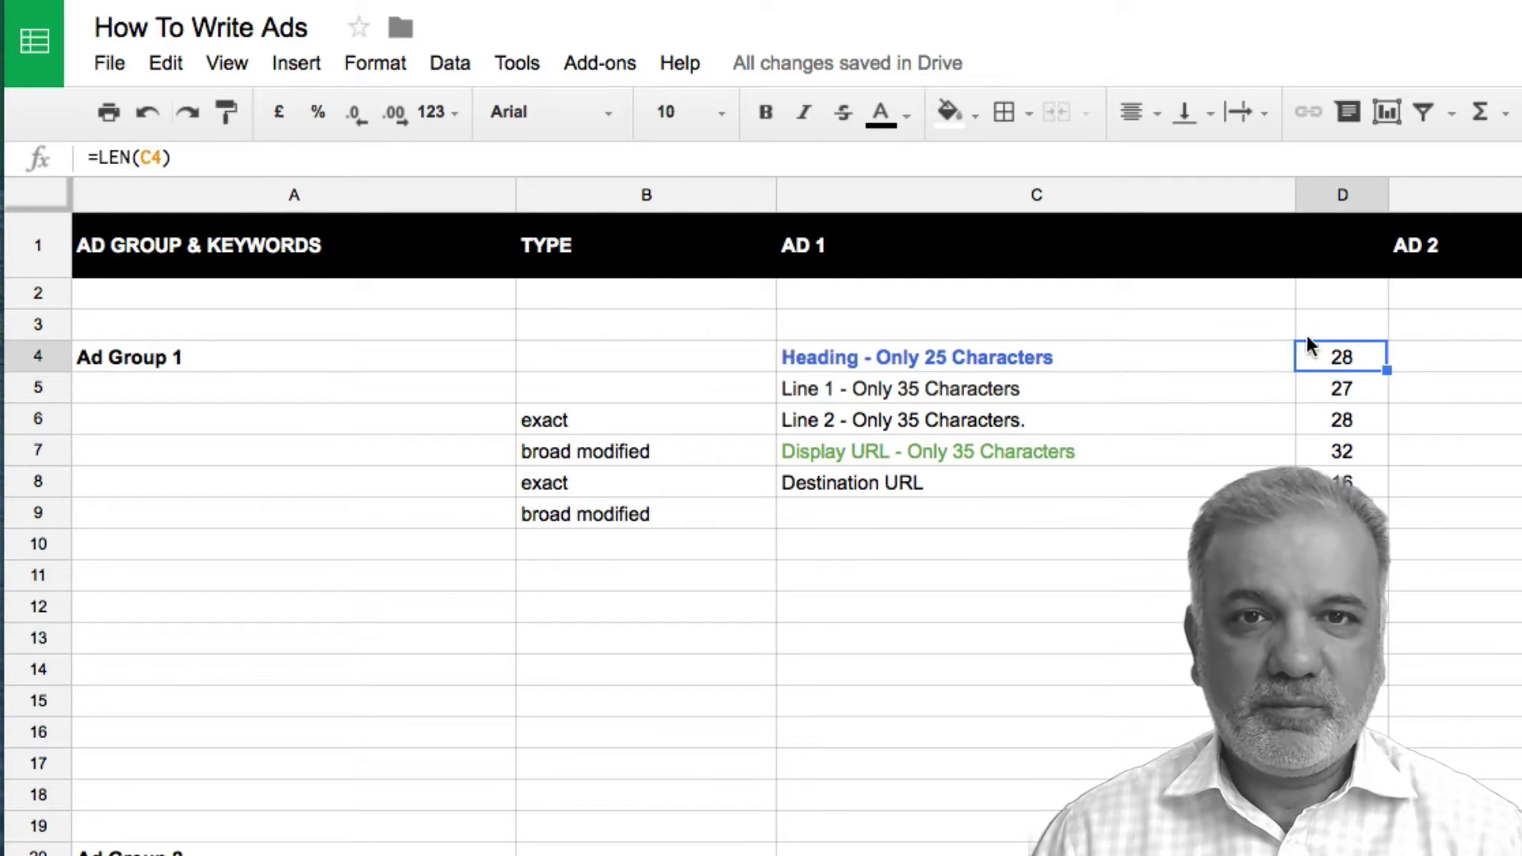
{"action": "left_click", "coordinate": [1119, 358]}
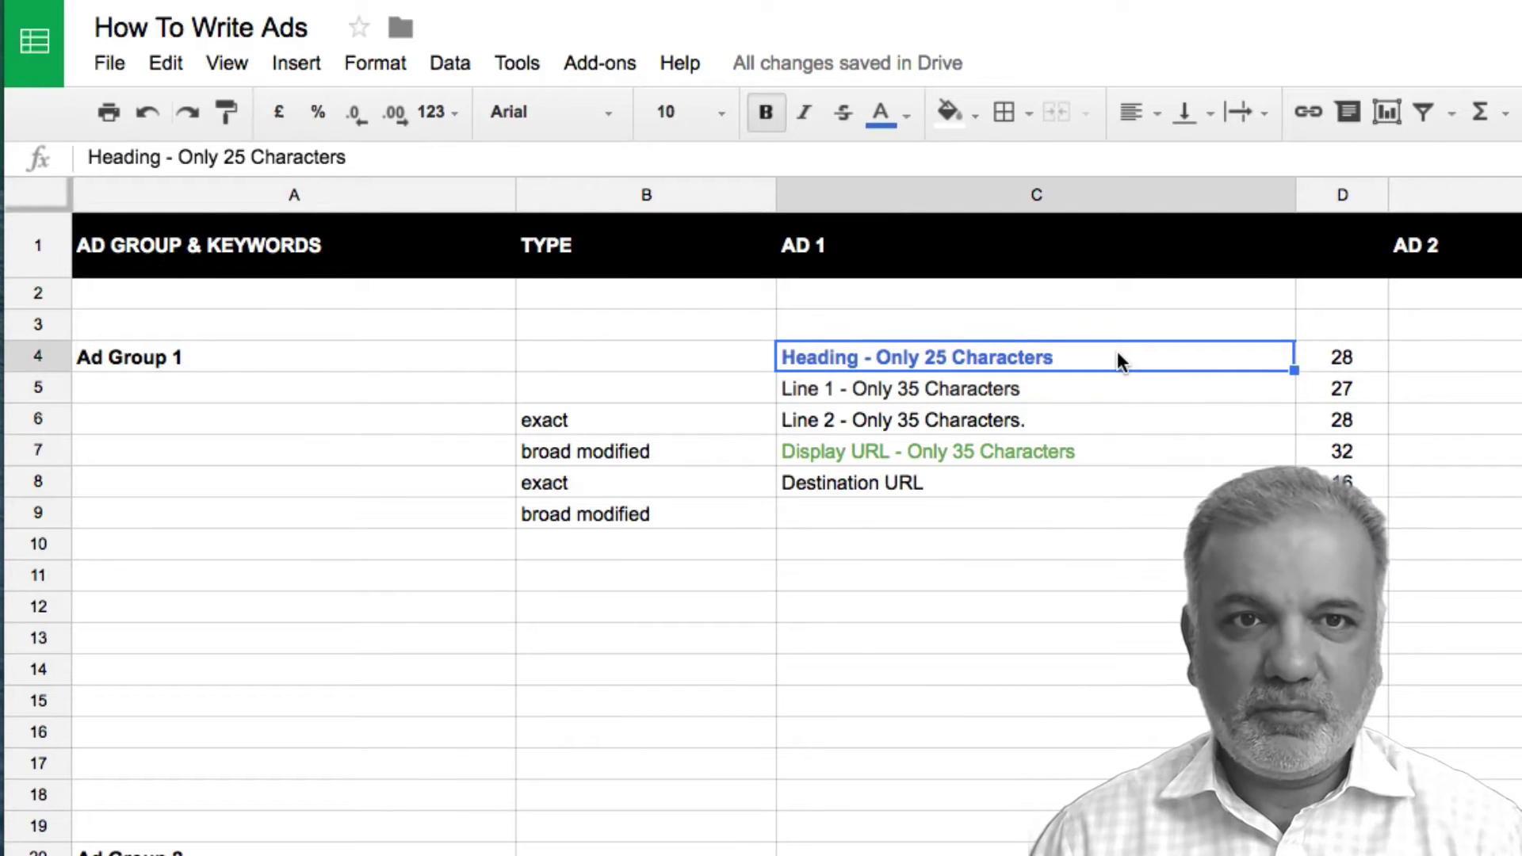
{"action": "triple_click", "coordinate": [1118, 353]}
{"action": "key", "text": "Right"}
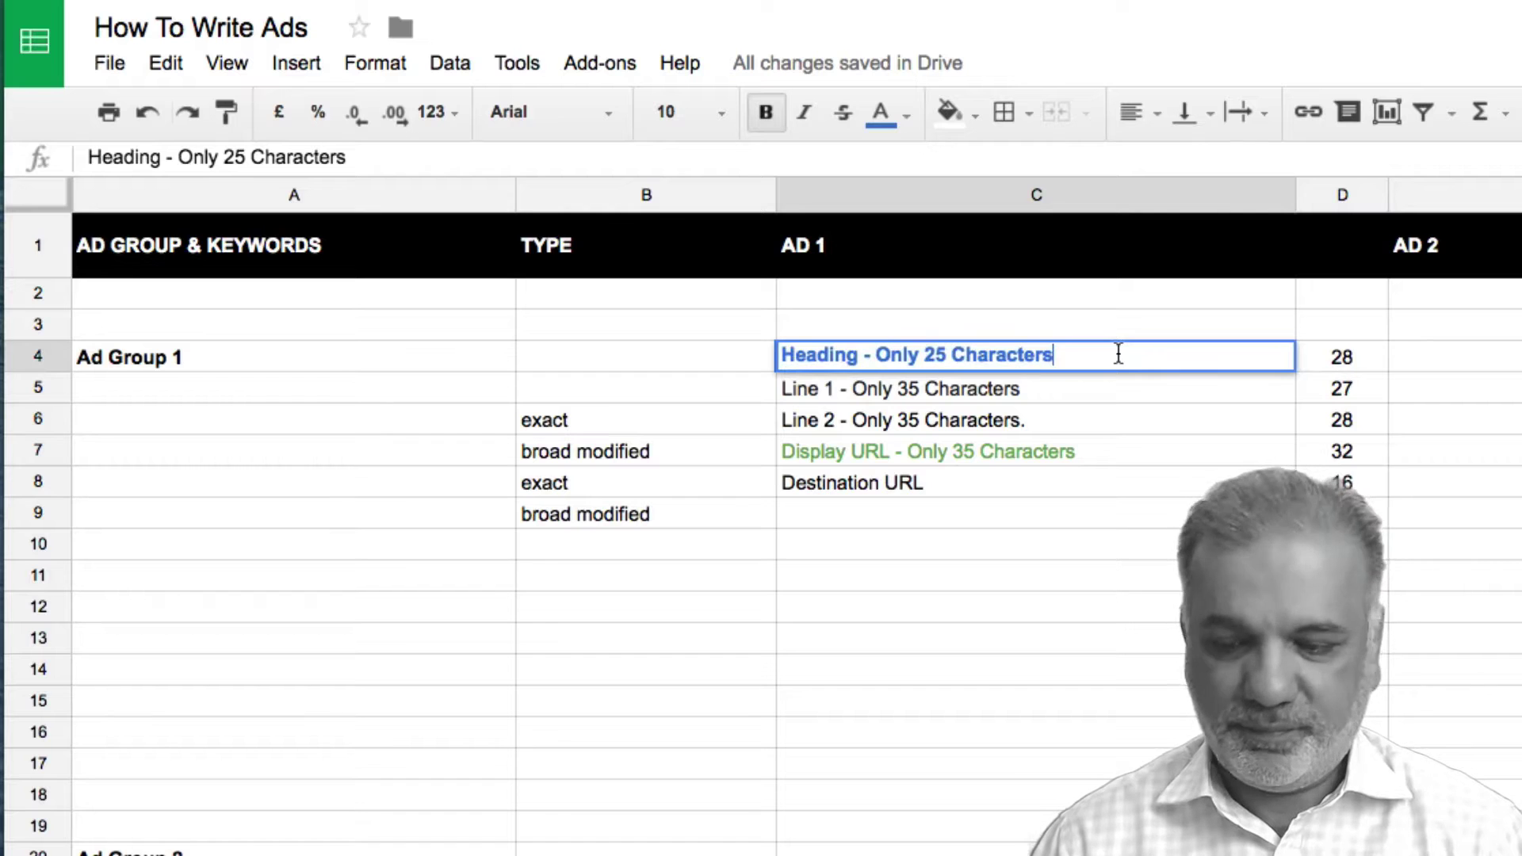
{"action": "key", "text": "BackSpace"}
{"action": "key", "text": "BackSpace"}
{"action": "key", "text": "BackSpace"}
{"action": "key", "text": "BackSpace"}
{"action": "left_click", "coordinate": [1315, 360]}
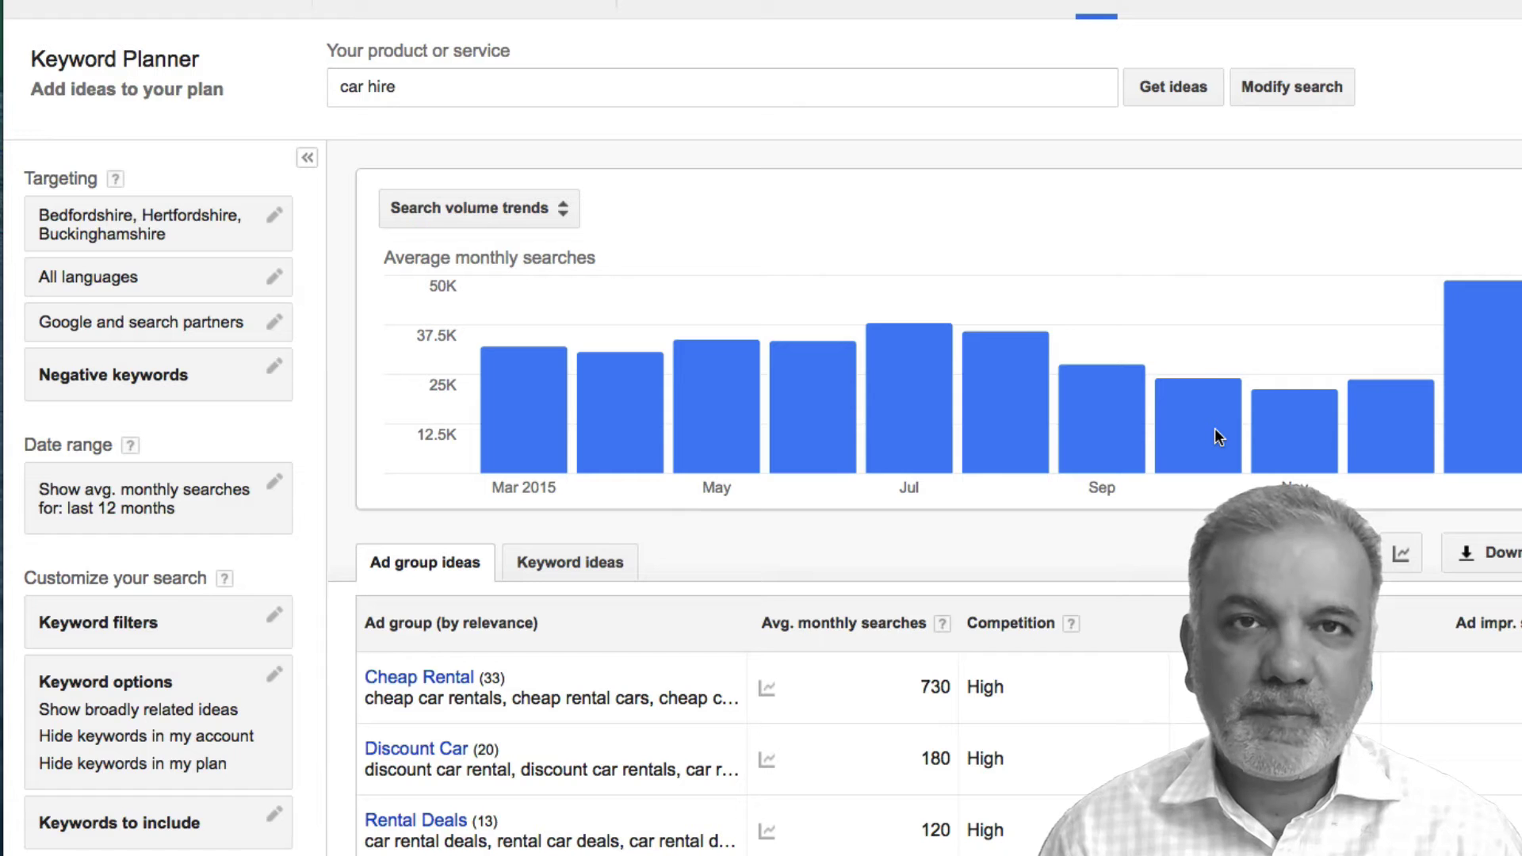
{"action": "mouse_move", "coordinate": [1200, 433]}
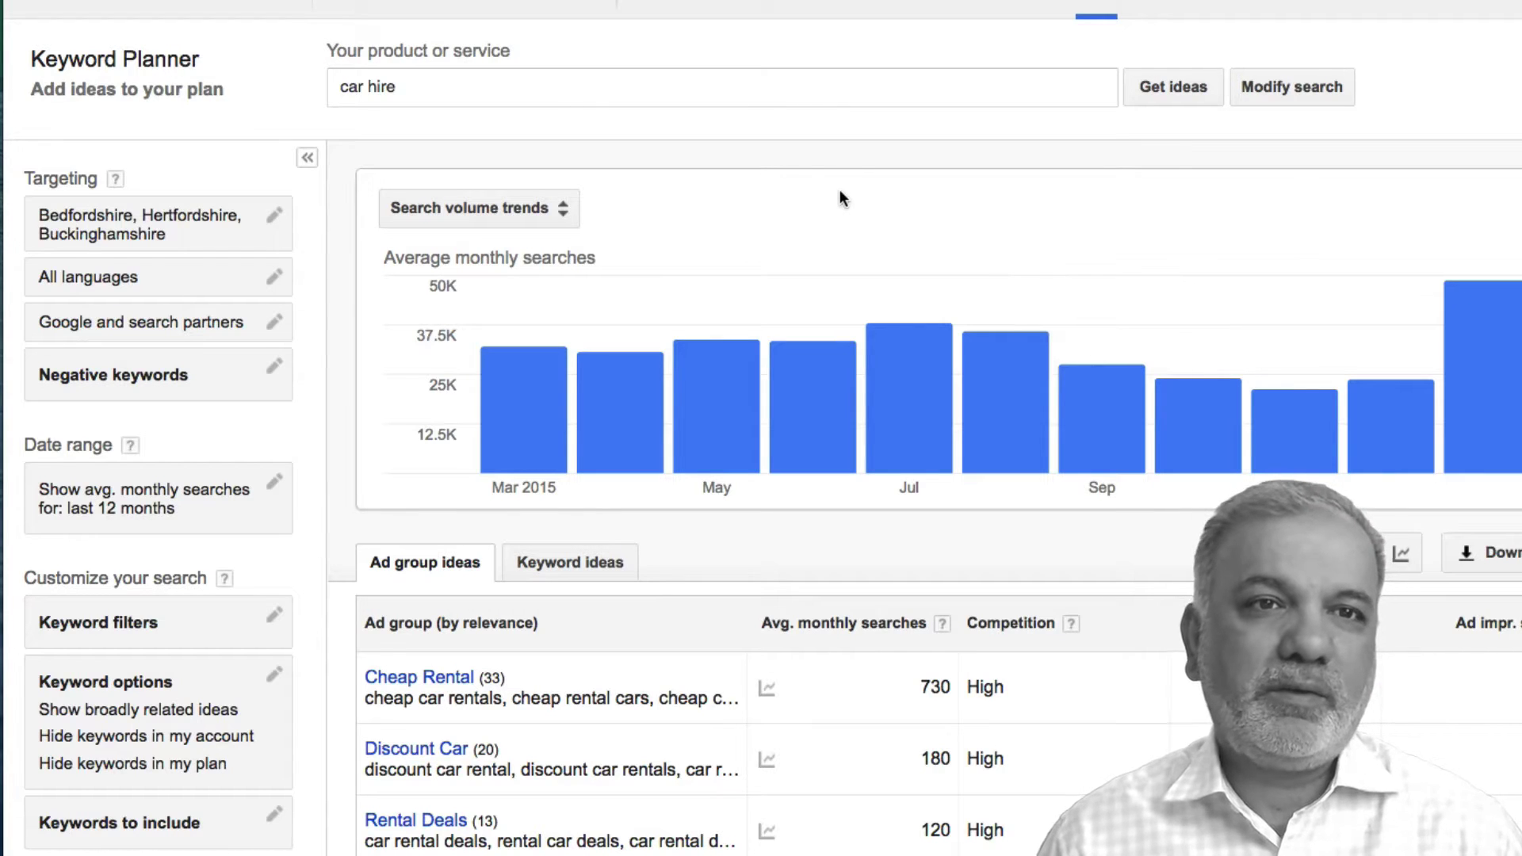
- Review the 'car hire' ad group ideas and their average monthly searches in Keyword Planner
{"action": "left_click", "coordinate": [406, 86]}
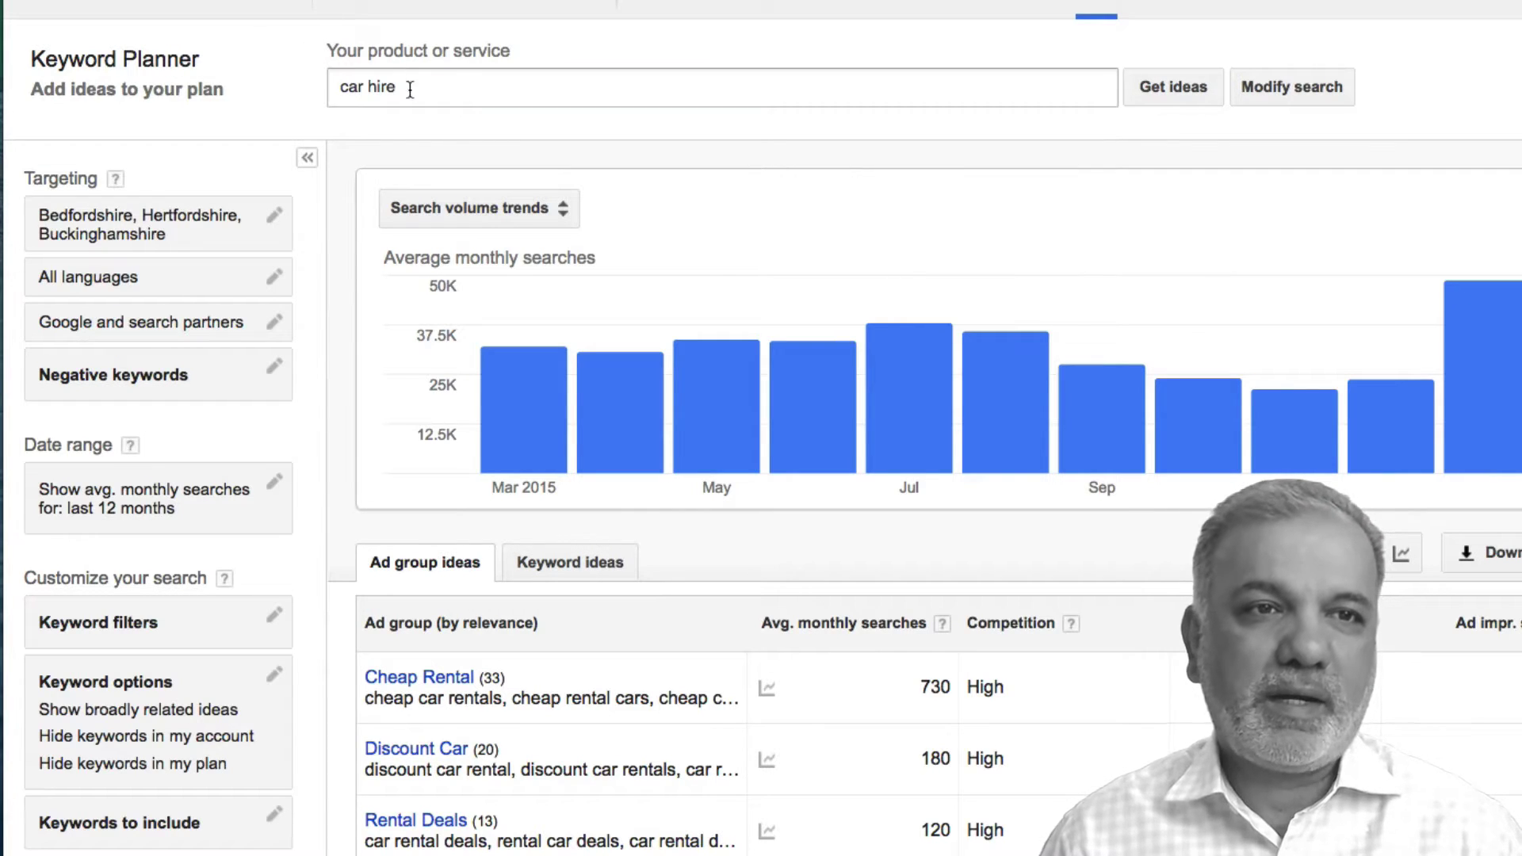
{"action": "left_click_drag", "start_coordinate": [406, 86], "coordinate": [336, 69]}
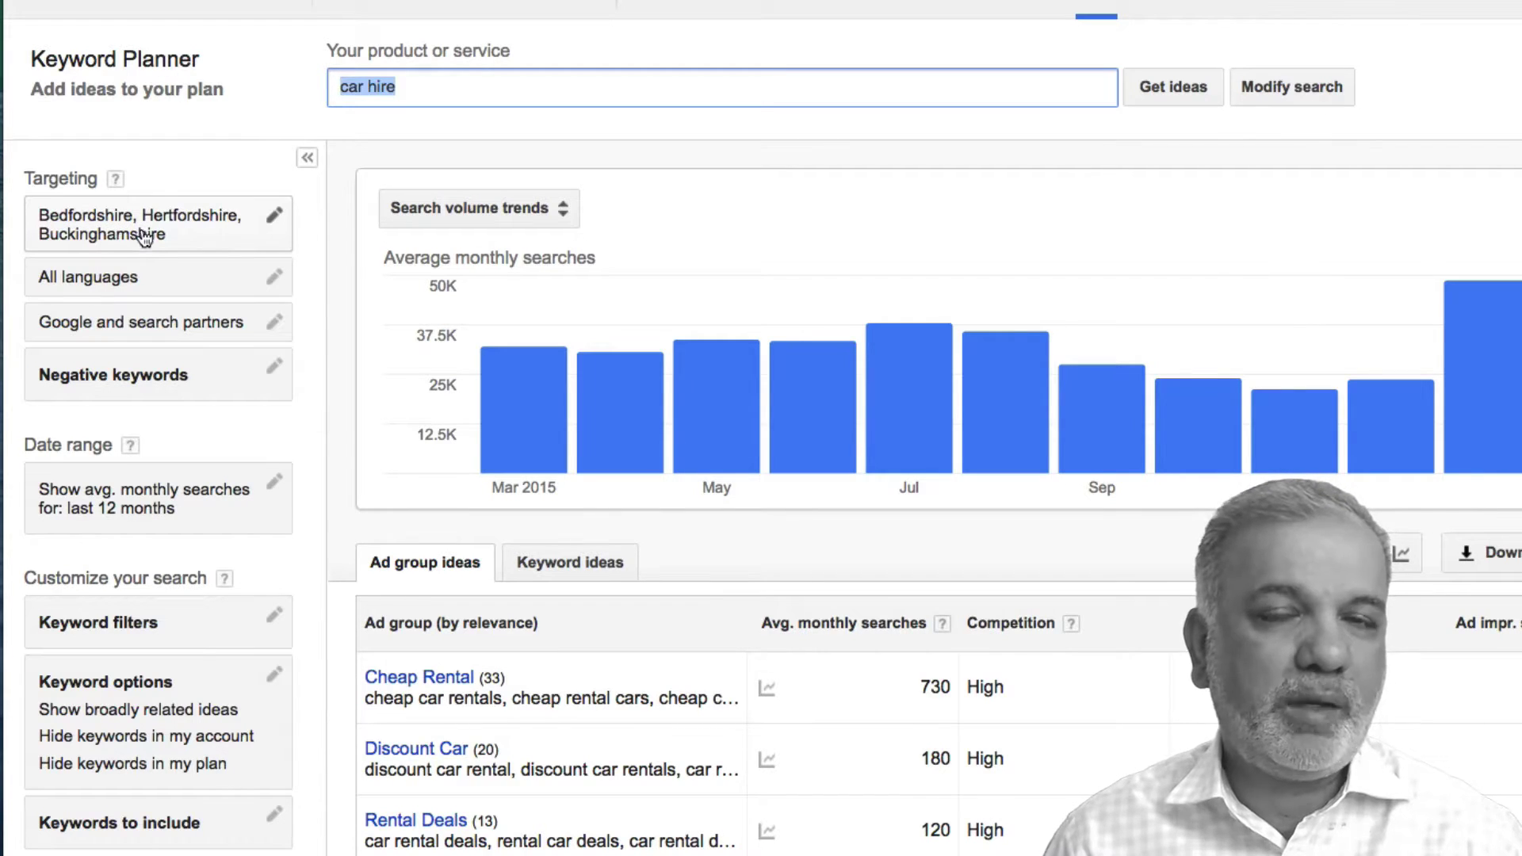
{"action": "scroll", "coordinate": [812, 277], "scroll_direction": "down", "scroll_amount": 5}
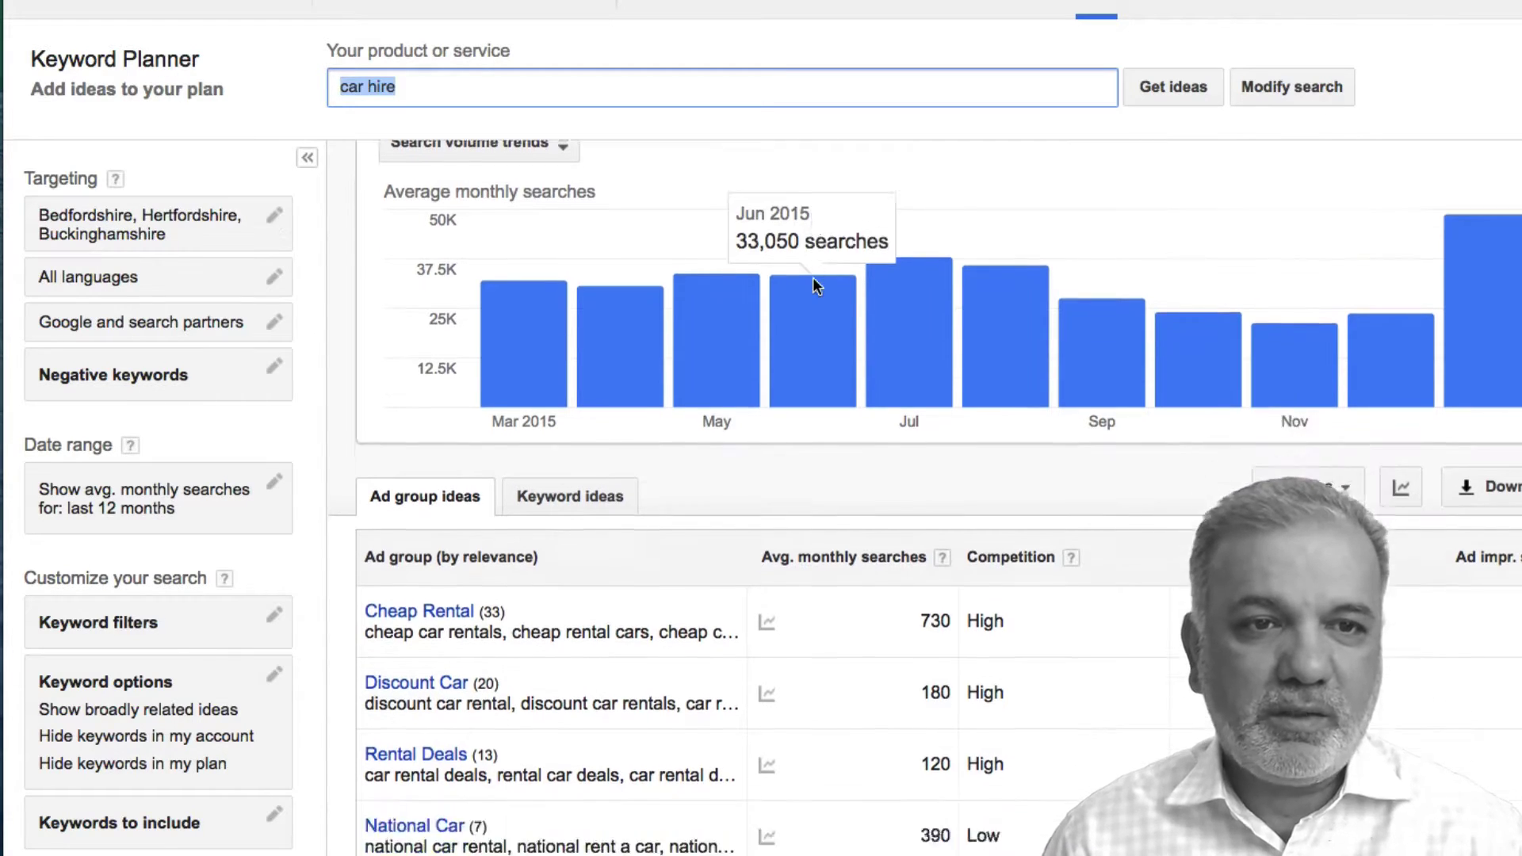
{"action": "scroll", "coordinate": [912, 349], "scroll_direction": "down", "scroll_amount": 5}
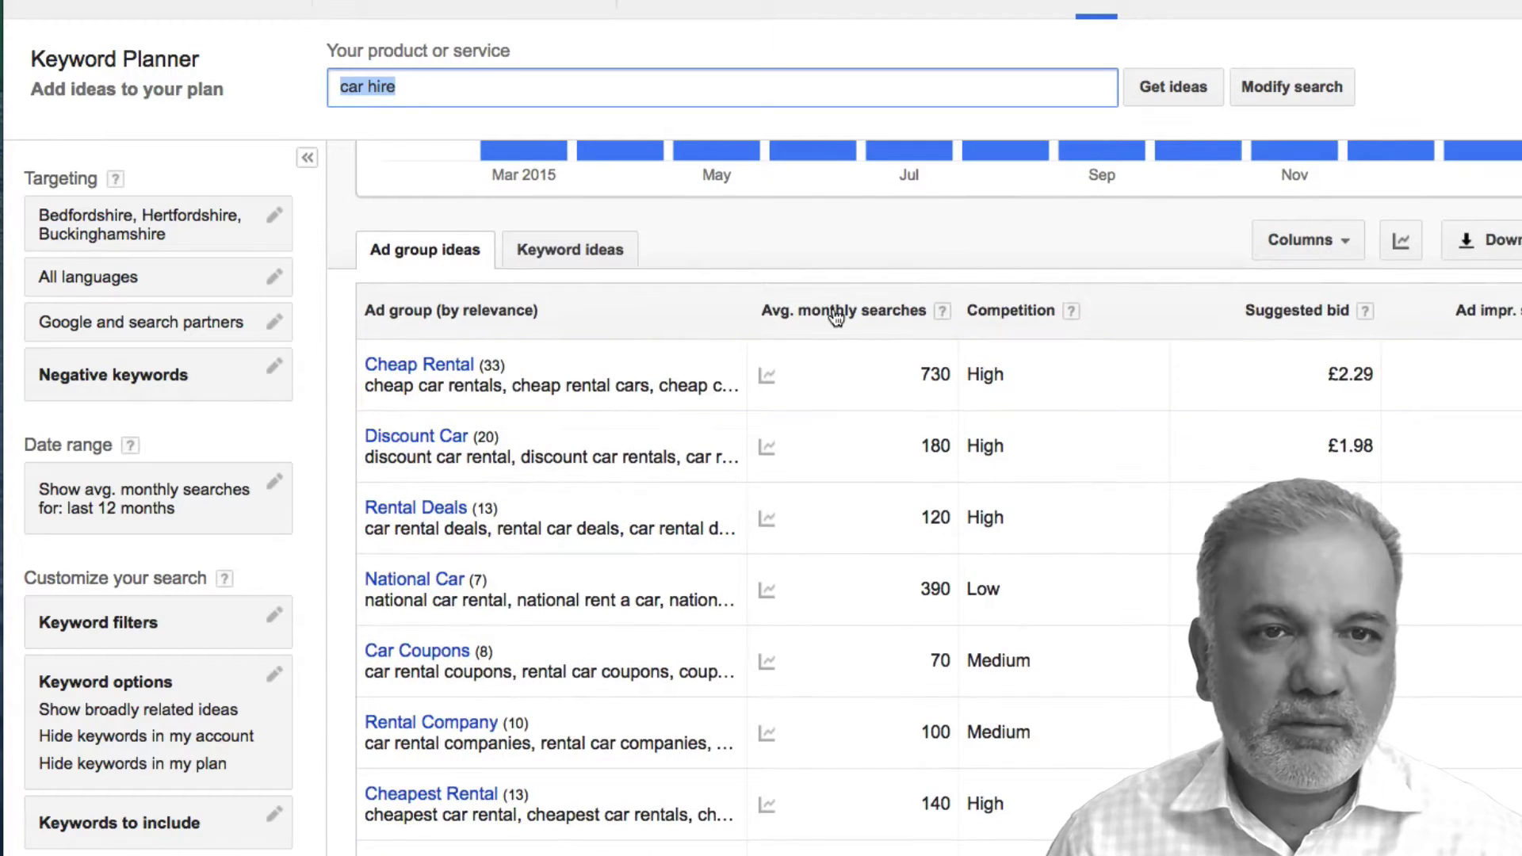
{"action": "scroll", "coordinate": [897, 333], "scroll_direction": "up", "scroll_amount": 1}
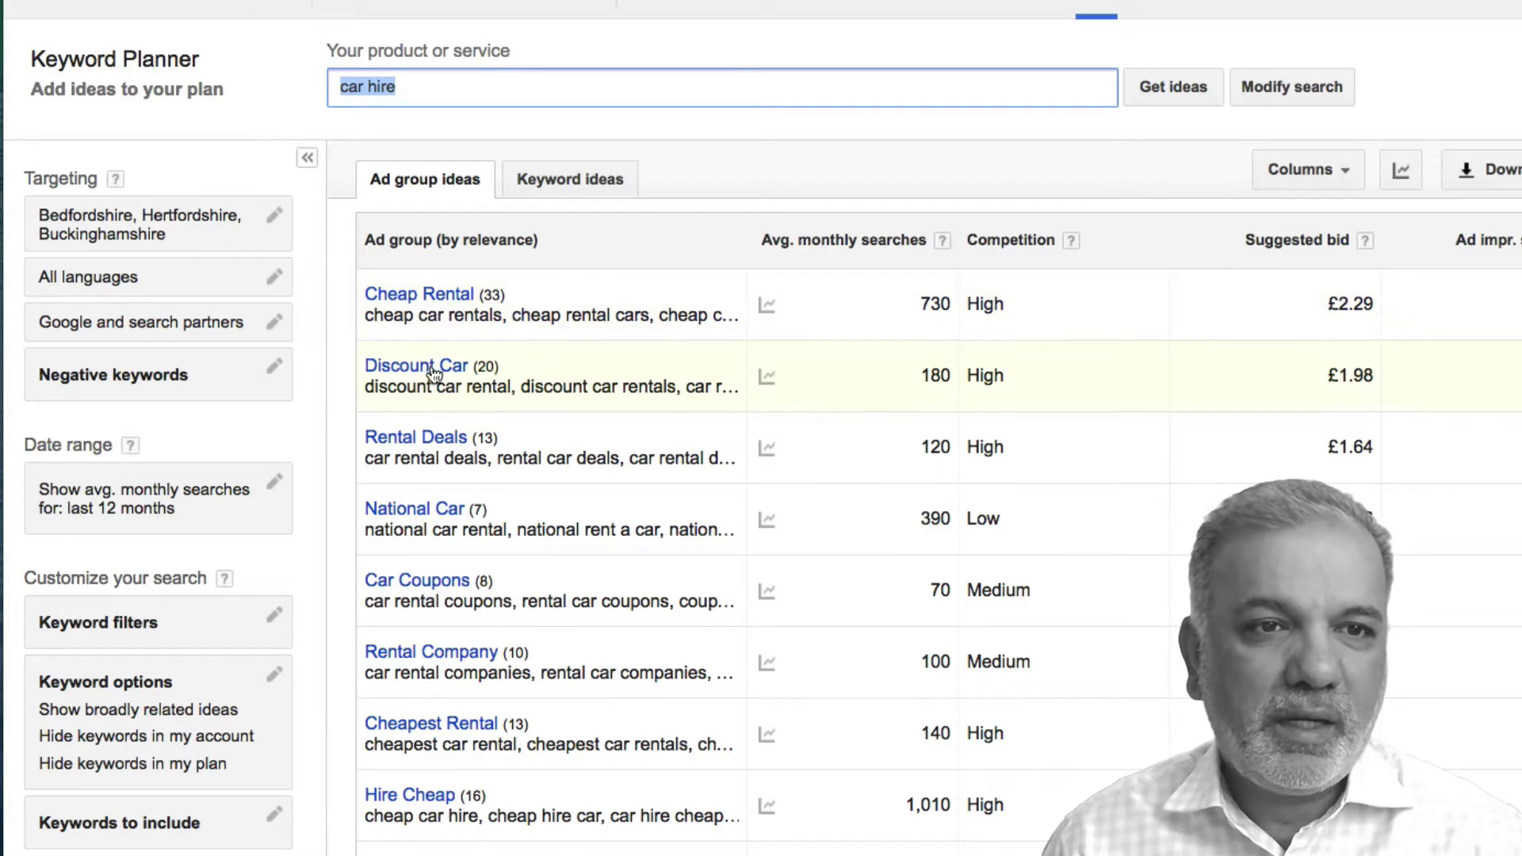
- Open the Cheap Rental ad group's keyword list and look through it
{"action": "left_click", "coordinate": [429, 304]}
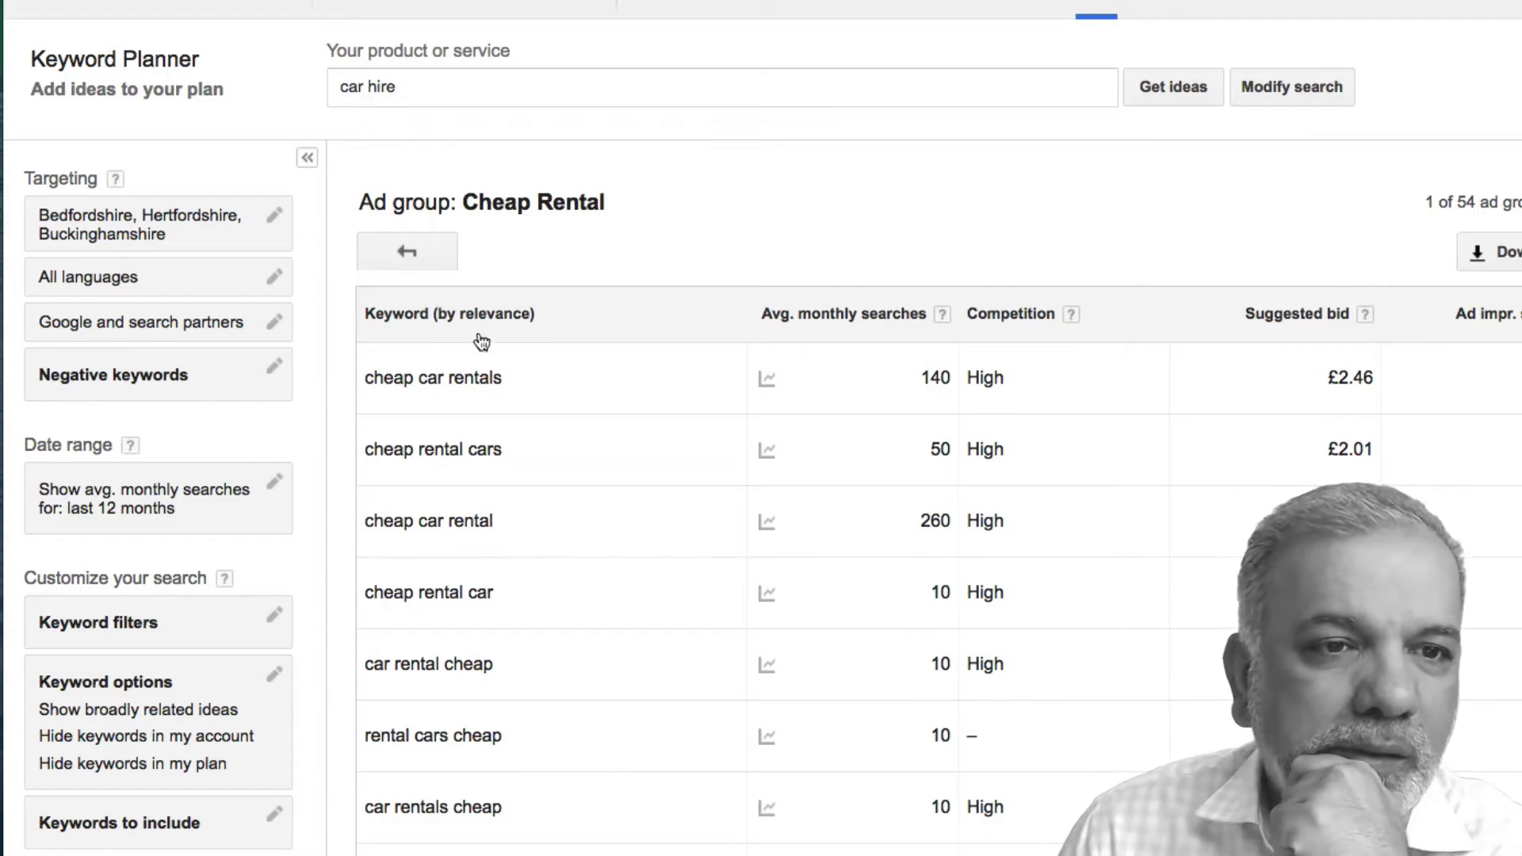
{"action": "scroll", "coordinate": [575, 377], "scroll_direction": "down", "scroll_amount": 1}
{"action": "scroll", "coordinate": [572, 369], "scroll_direction": "down", "scroll_amount": 2}
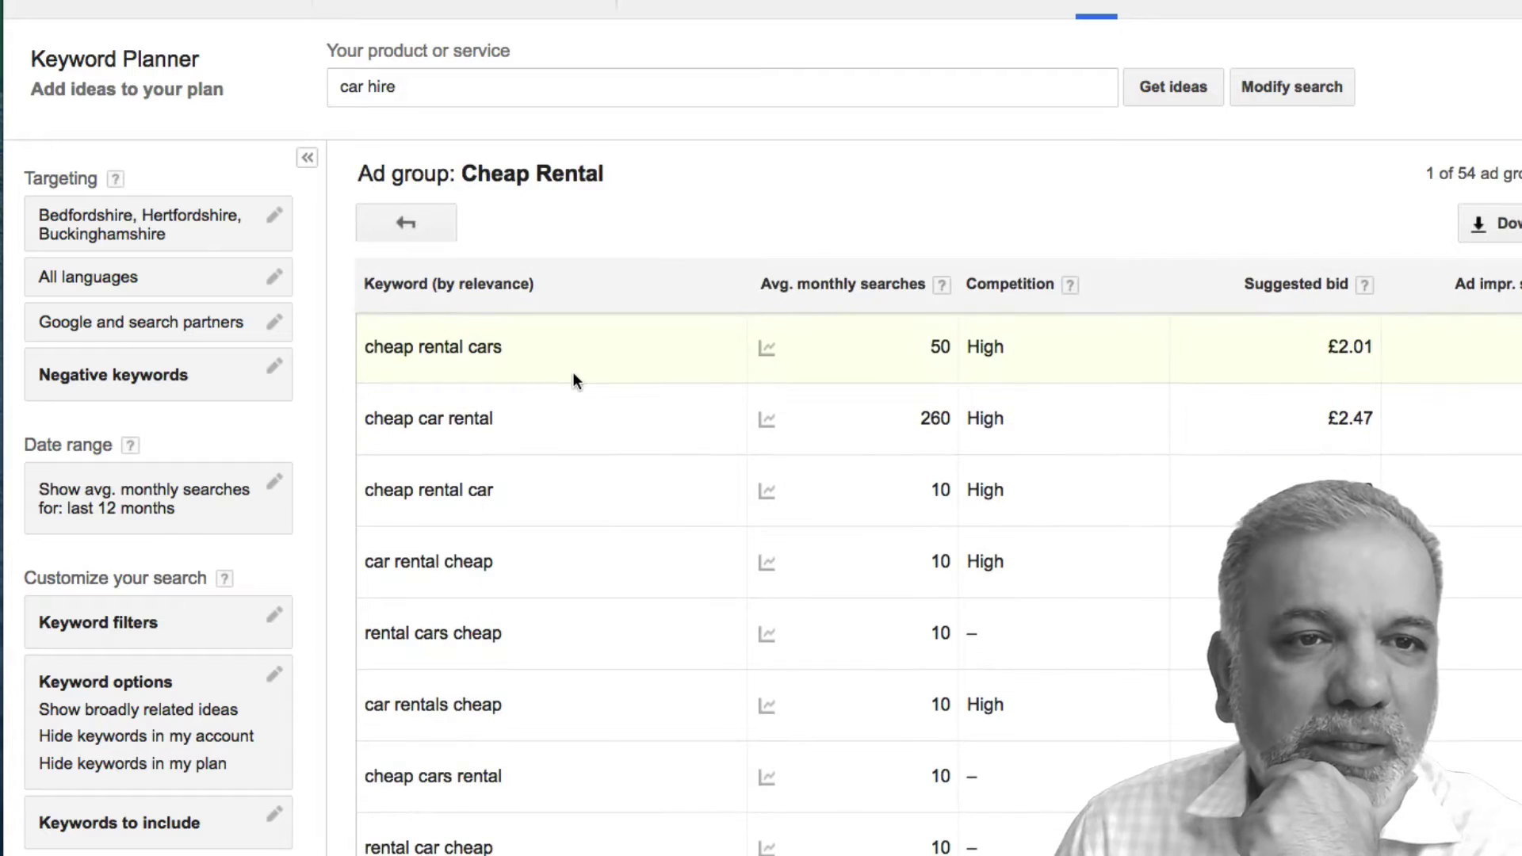
{"action": "scroll", "coordinate": [597, 408], "scroll_direction": "down", "scroll_amount": 5}
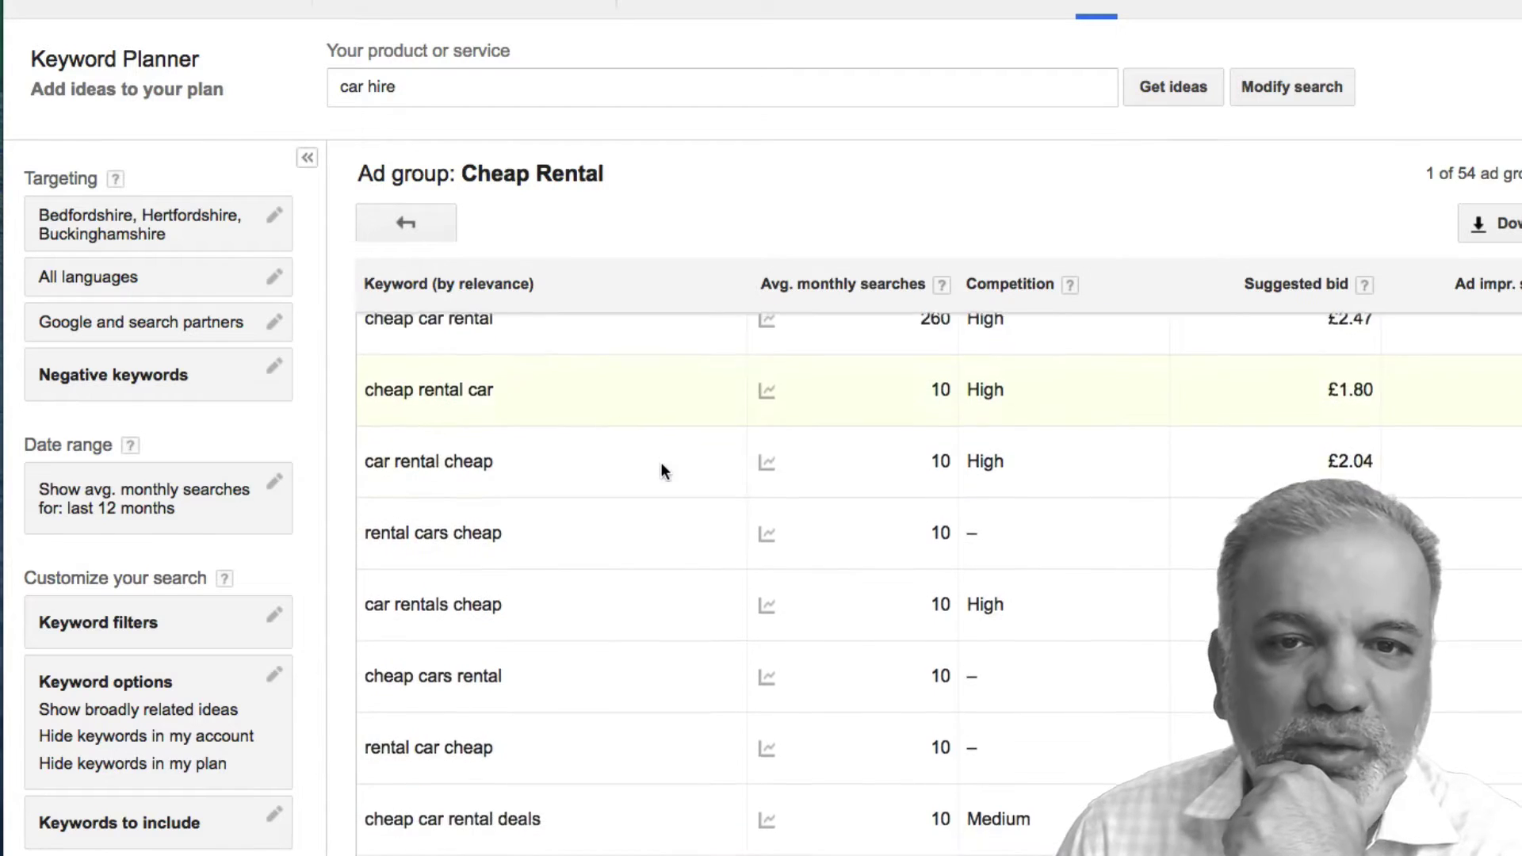
{"action": "scroll", "coordinate": [660, 465], "scroll_direction": "down", "scroll_amount": 4}
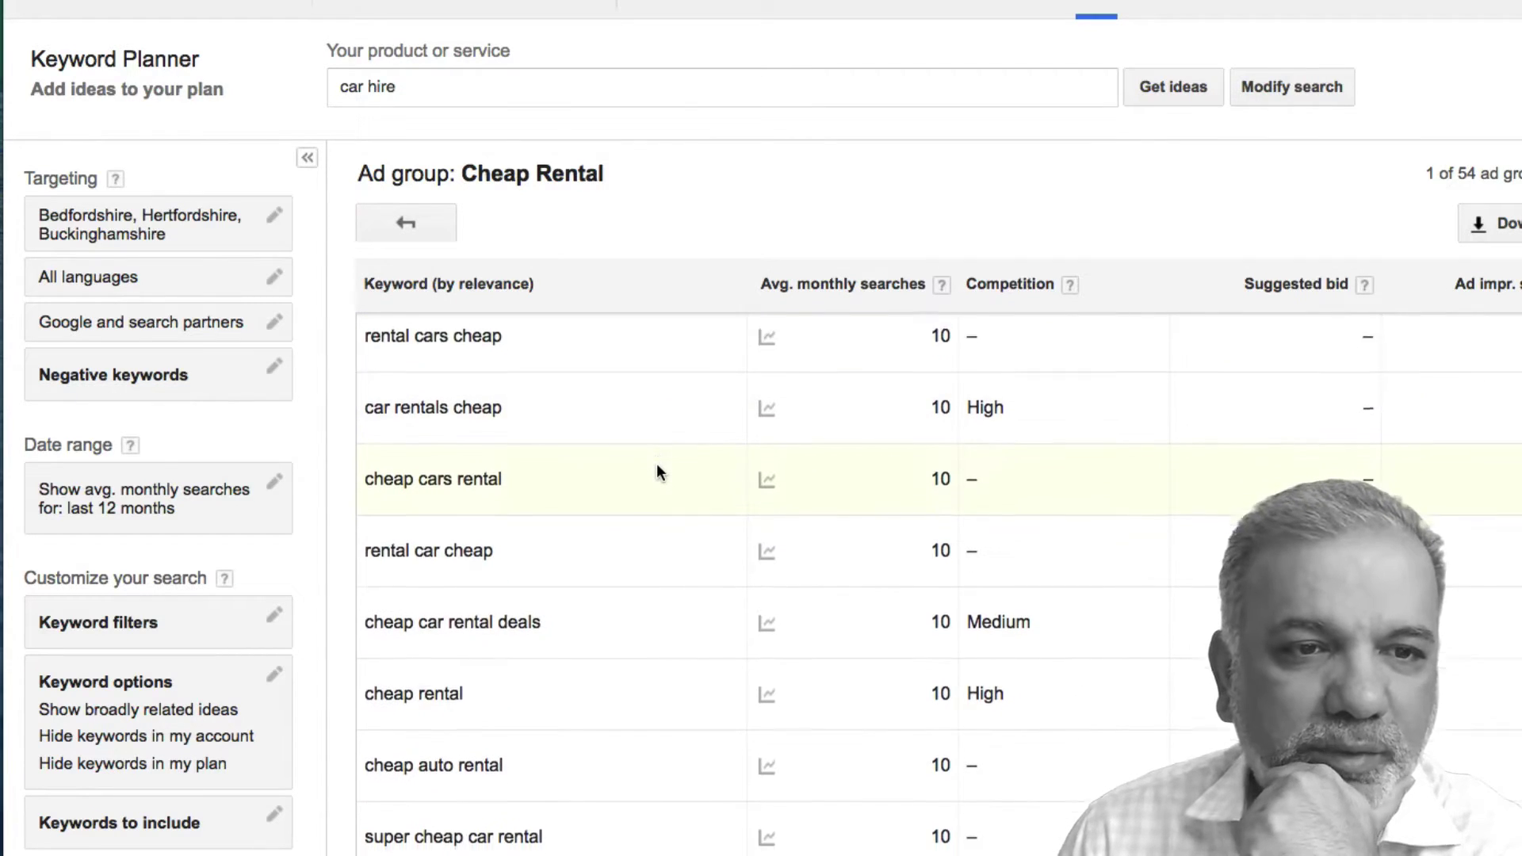
{"action": "scroll", "coordinate": [655, 463], "scroll_direction": "up", "scroll_amount": 12}
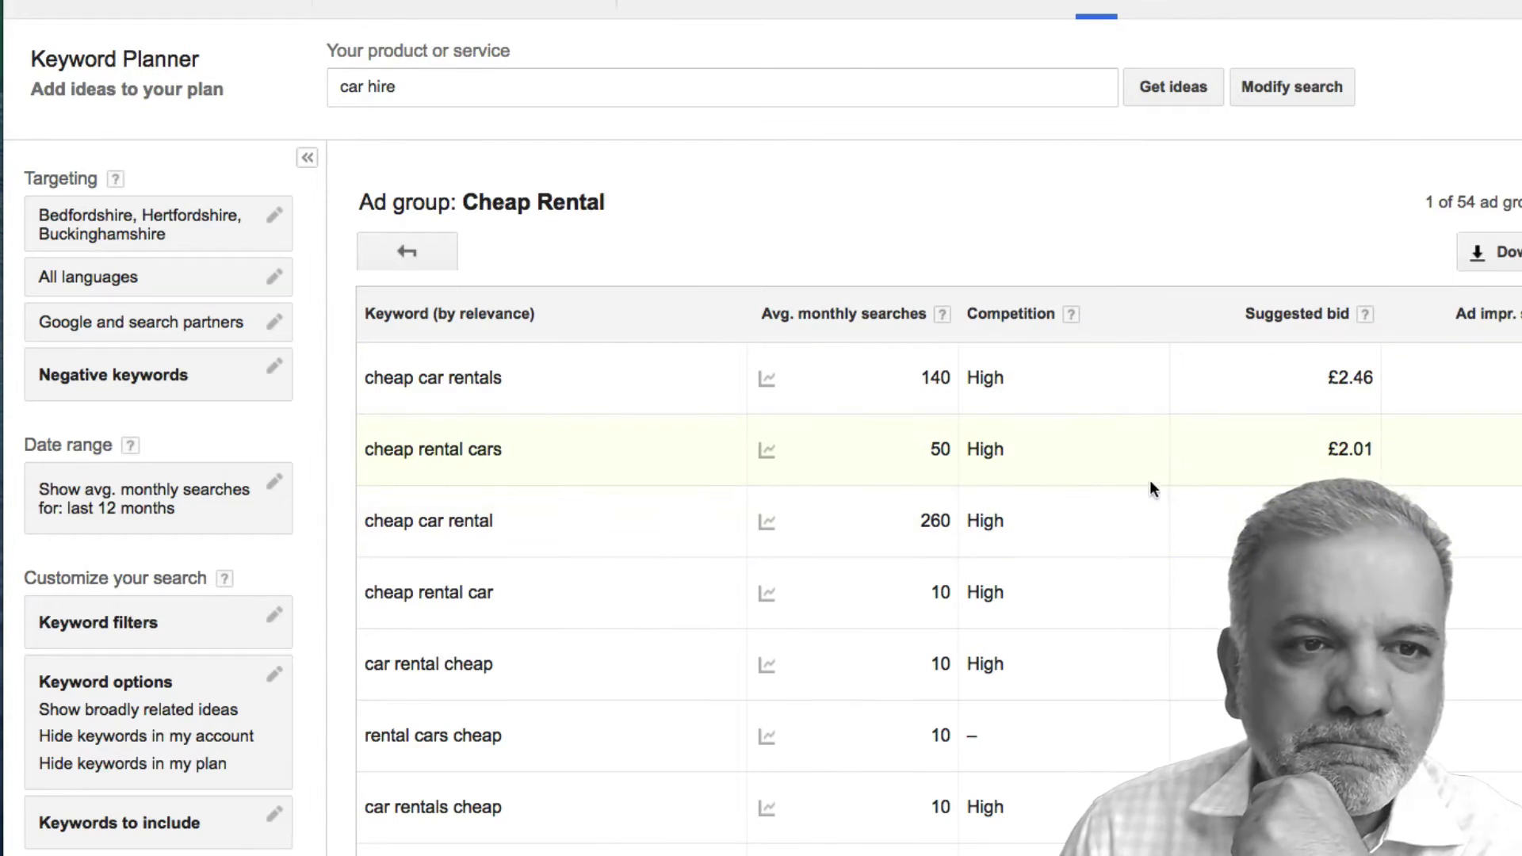
{"action": "scroll", "coordinate": [727, 490], "scroll_direction": "down", "scroll_amount": 1}
{"action": "scroll", "coordinate": [726, 491], "scroll_direction": "down", "scroll_amount": 2}
{"action": "scroll", "coordinate": [725, 494], "scroll_direction": "up", "scroll_amount": 3}
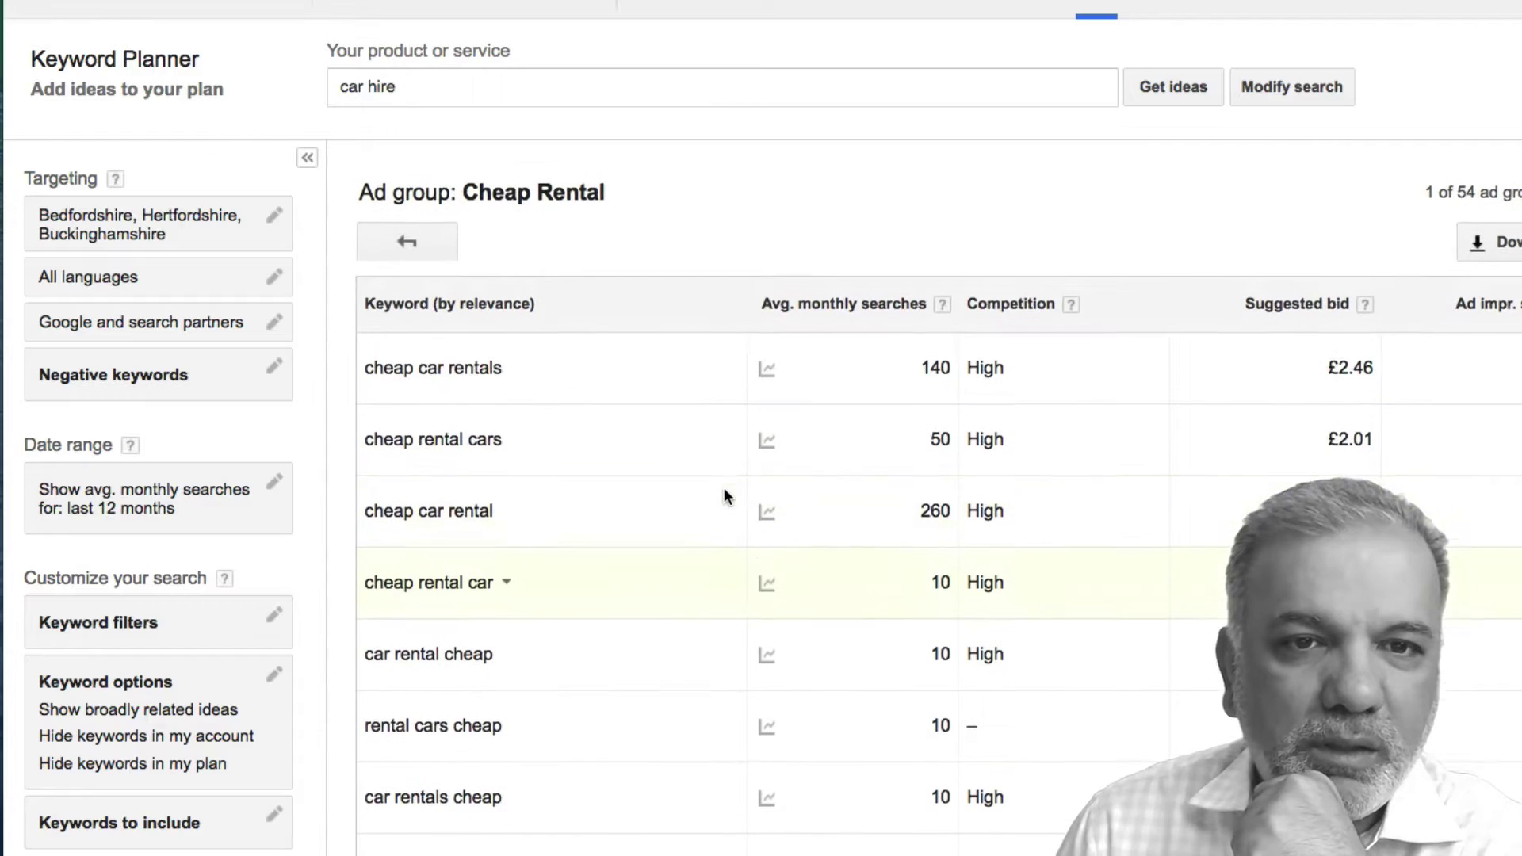
- Sort the keywords by average monthly searches, highest first, and copy top keyword 'cheap car rental'
{"action": "left_click", "coordinate": [855, 320]}
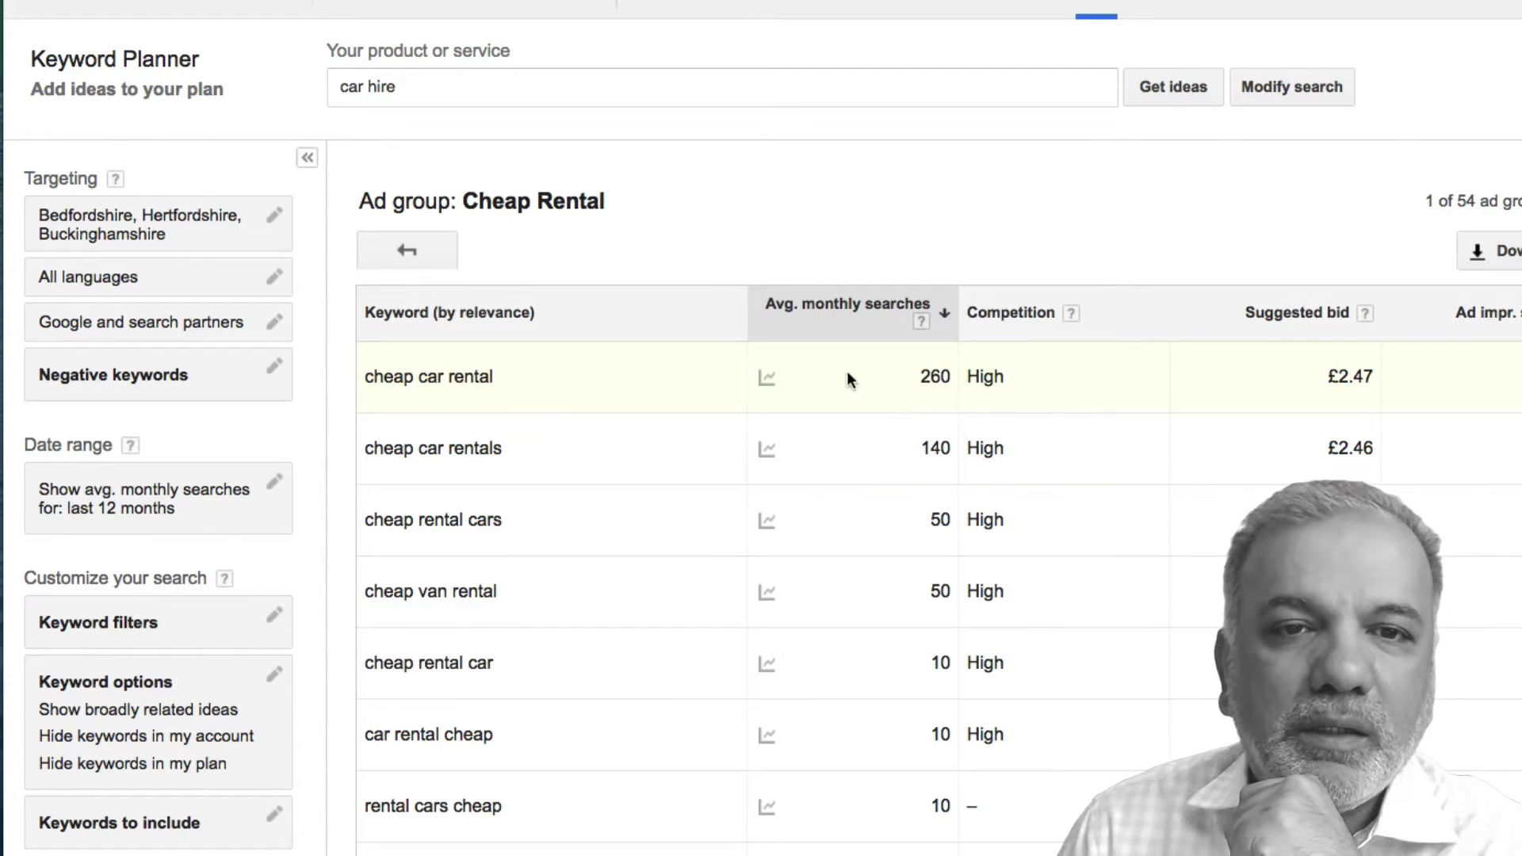
{"action": "left_click_drag", "start_coordinate": [921, 373], "coordinate": [950, 374]}
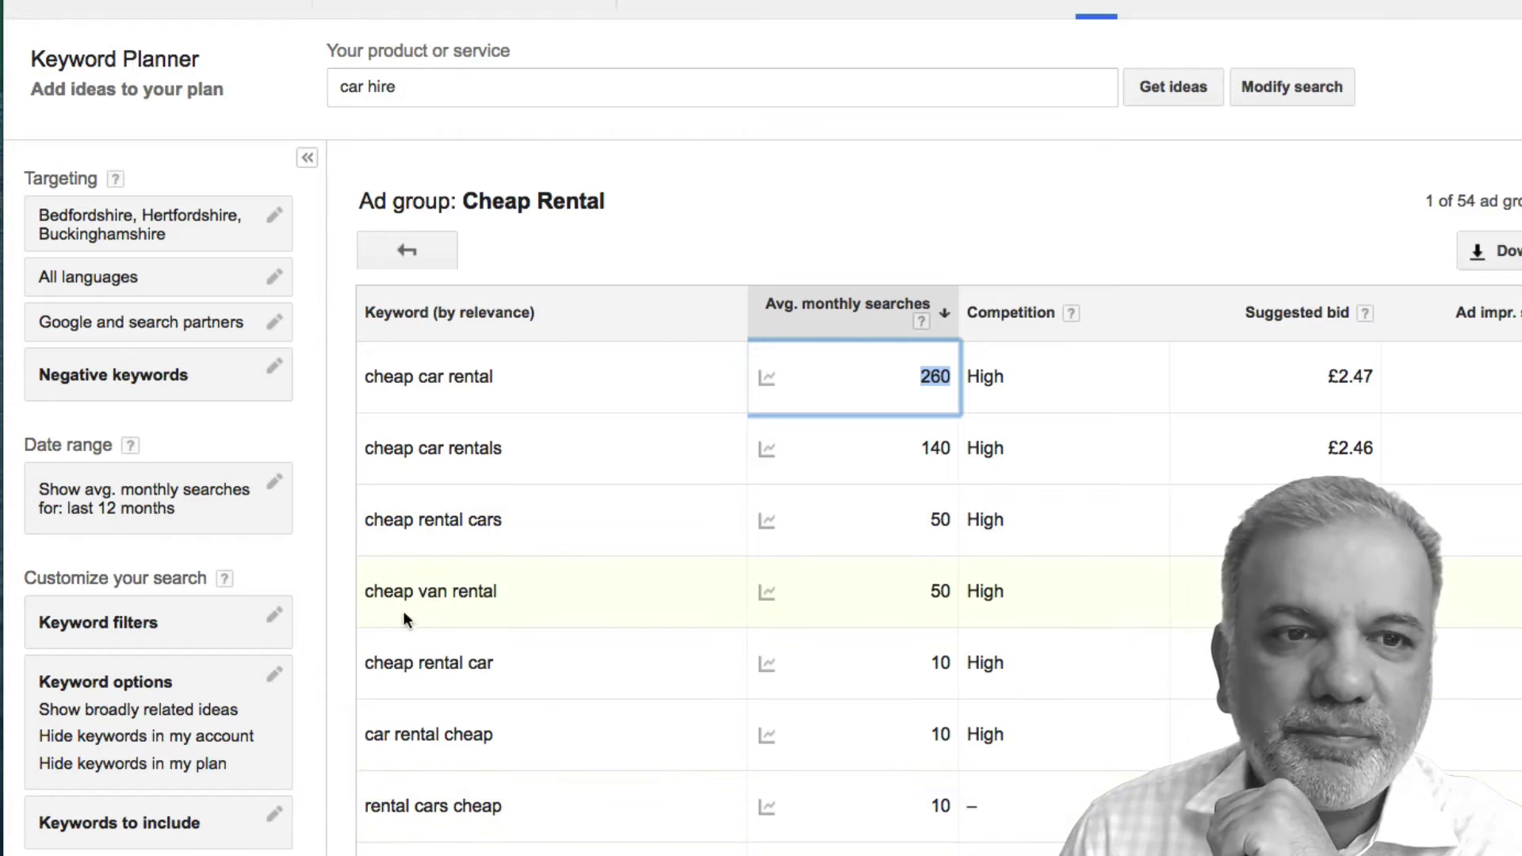
{"action": "scroll", "coordinate": [577, 592], "scroll_direction": "down", "scroll_amount": 1}
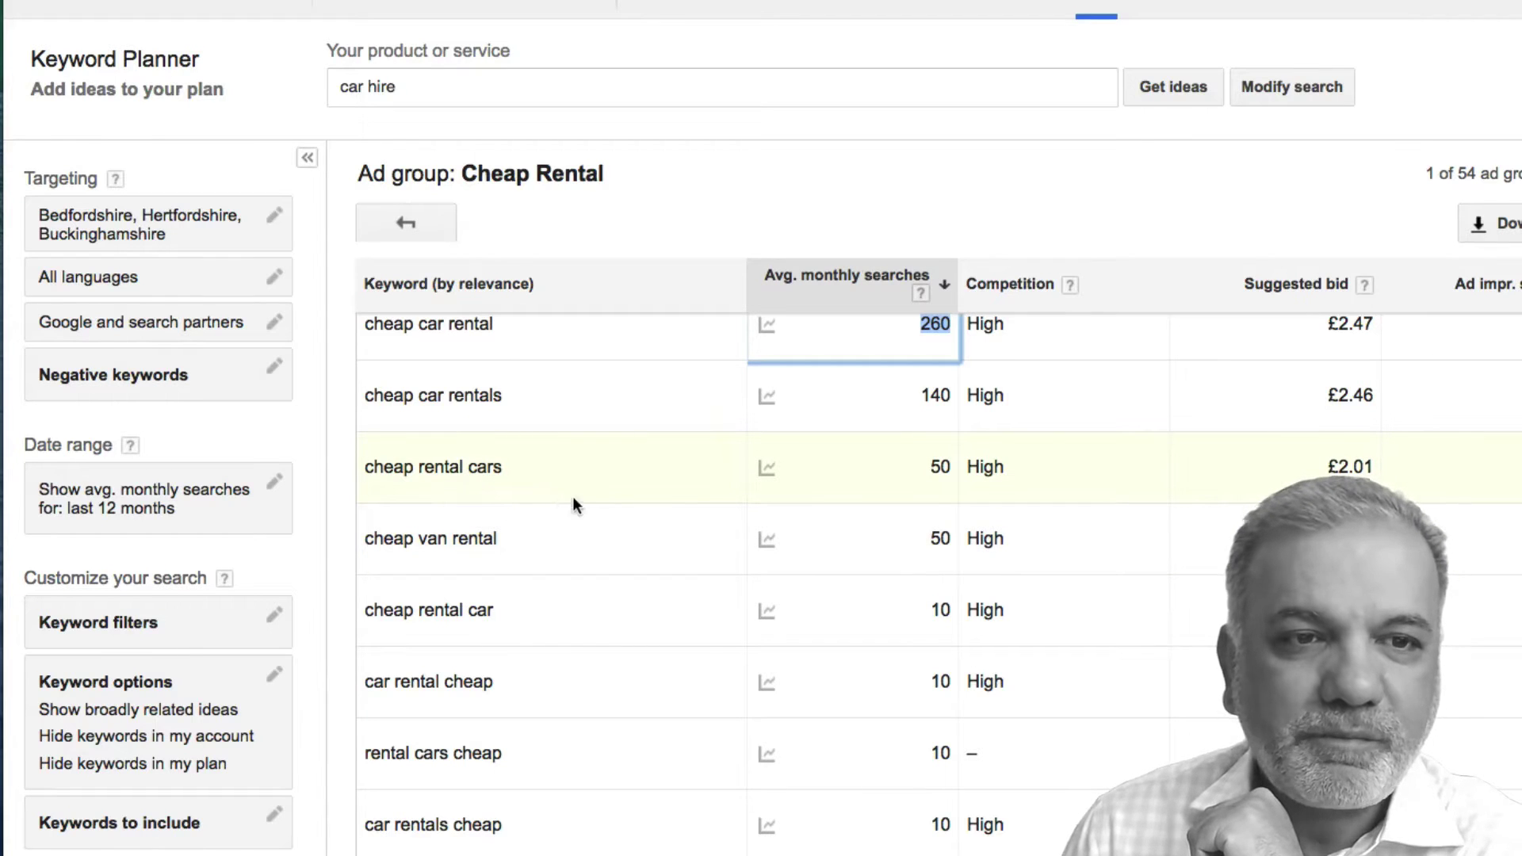
{"action": "scroll", "coordinate": [676, 488], "scroll_direction": "up", "scroll_amount": 1}
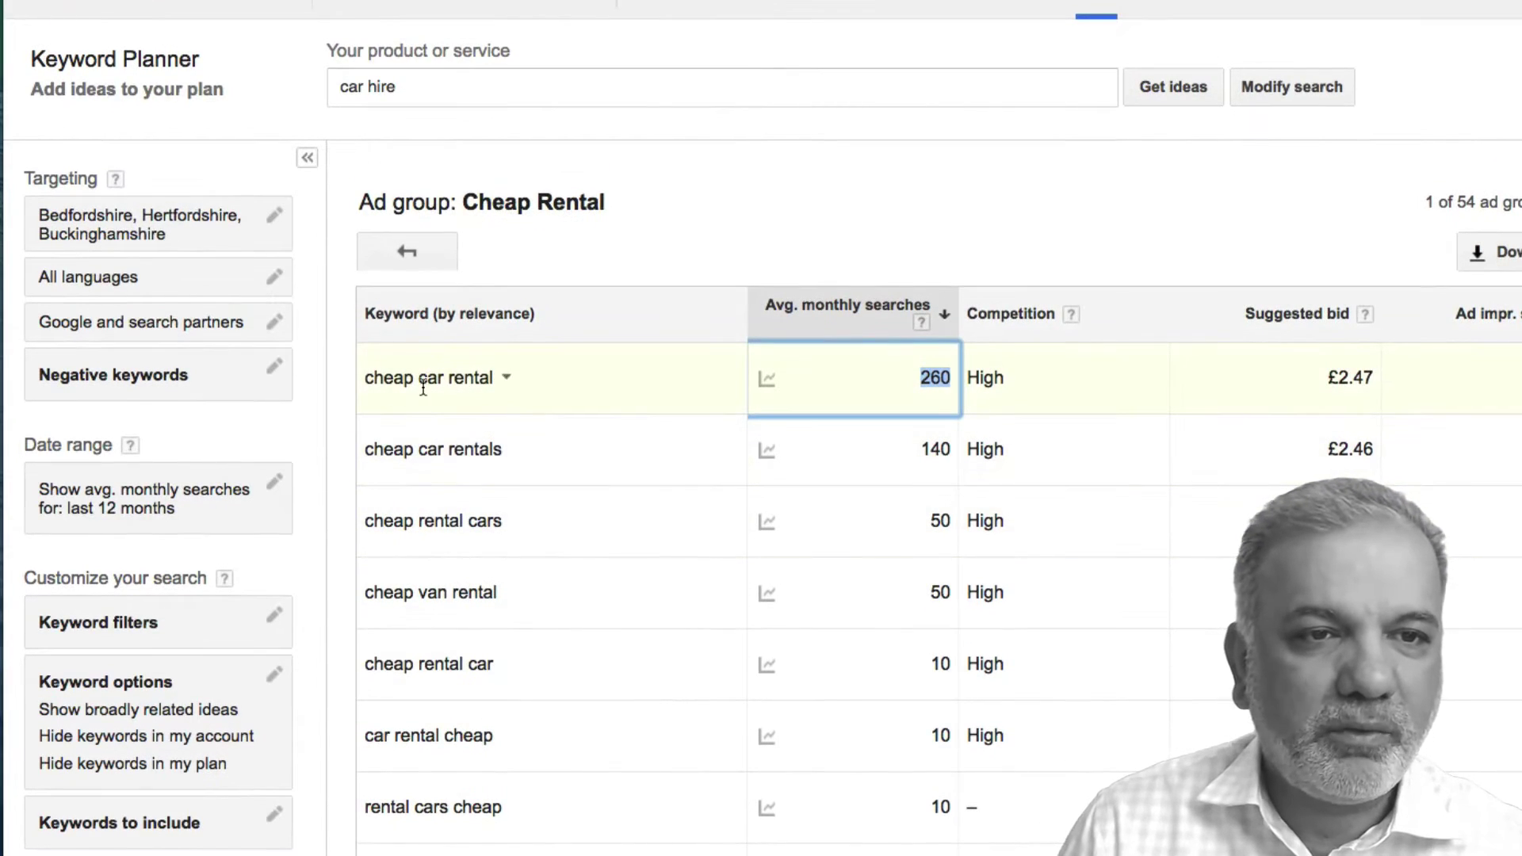
{"action": "left_click_drag", "start_coordinate": [364, 383], "coordinate": [510, 382]}
{"action": "key", "text": "ctrl+c"}
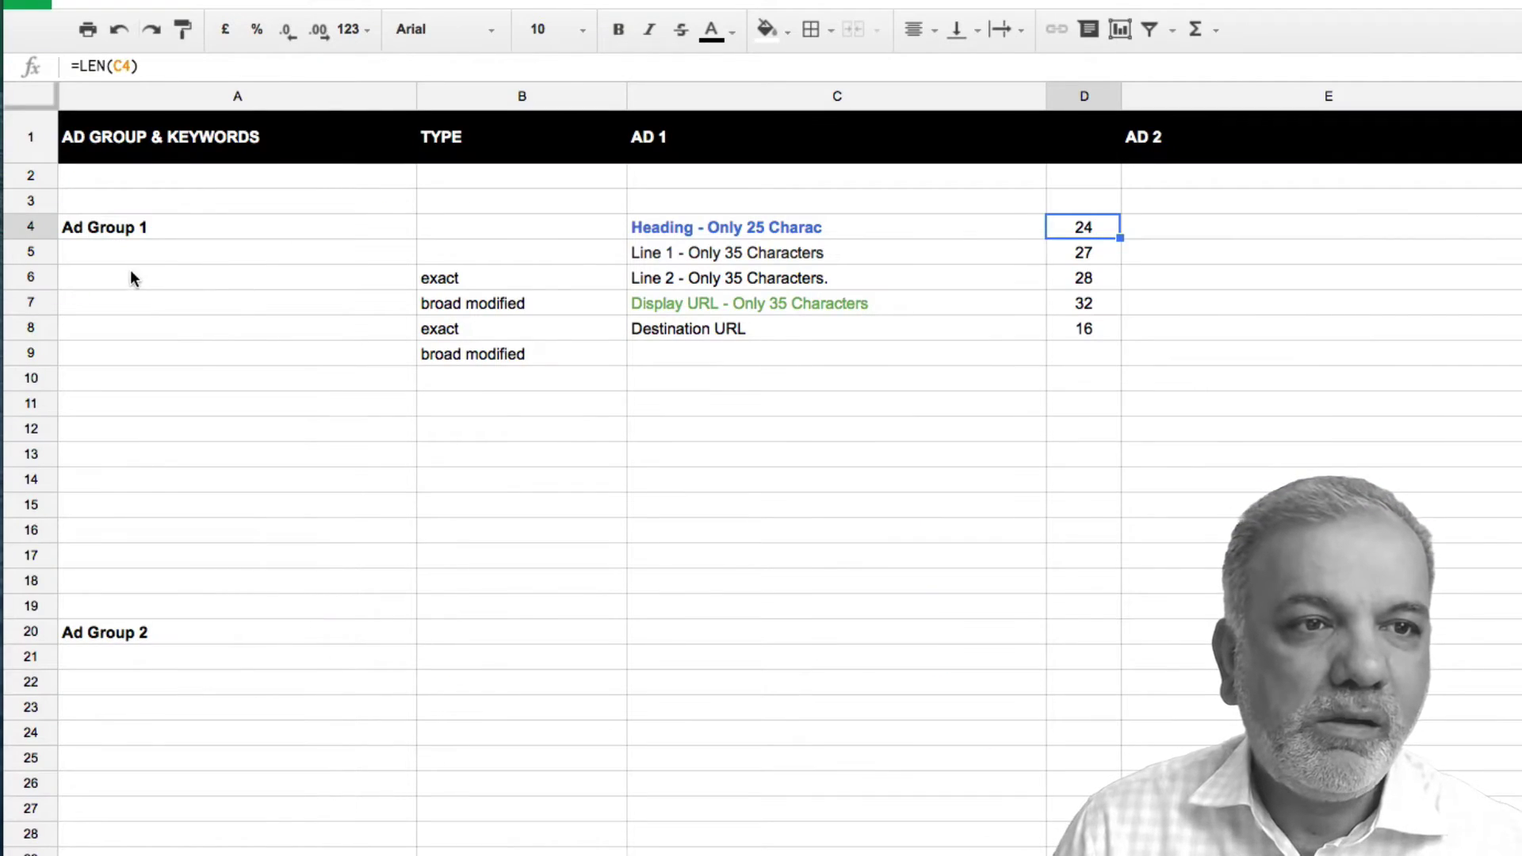
- Rename the first ad group in A4 'Cheap Car Rental' and paste 'cheap car rental' into A5
{"action": "left_click", "coordinate": [127, 227]}
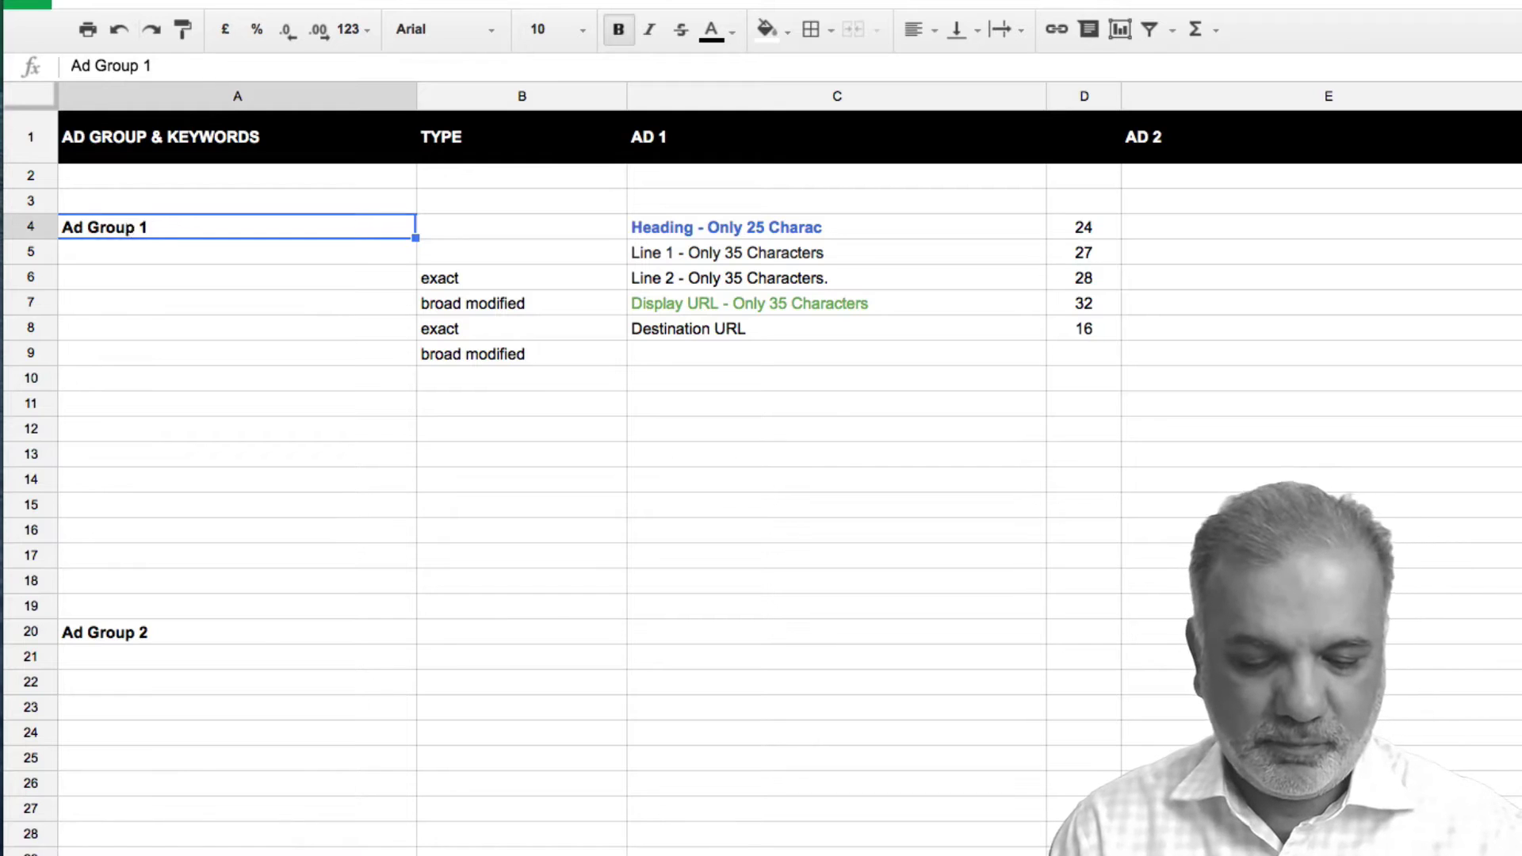
{"action": "type", "text": "Cheap Car Rental"}
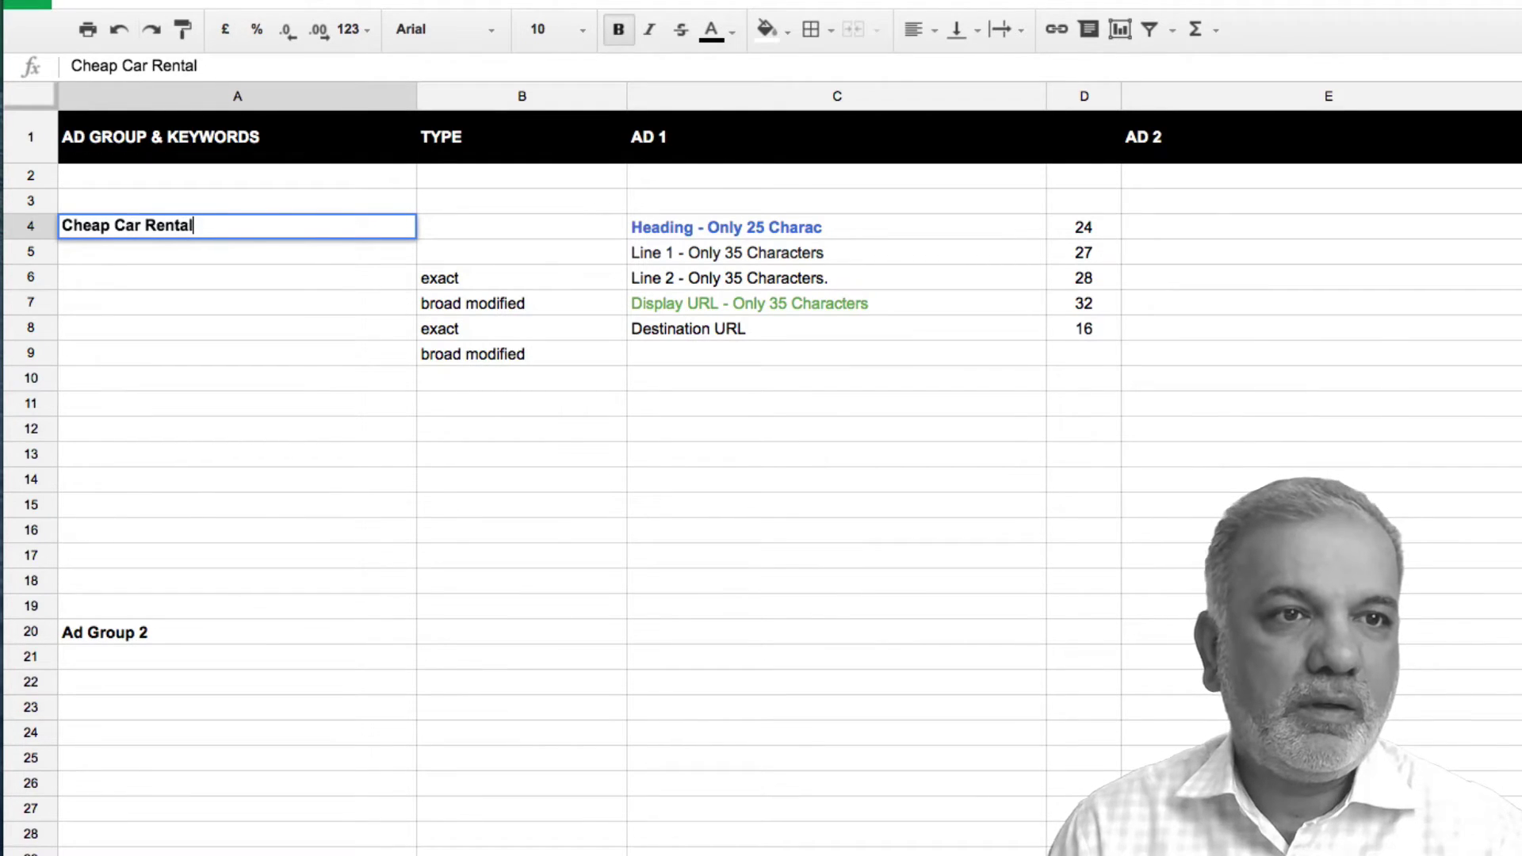
{"action": "key", "text": "Return"}
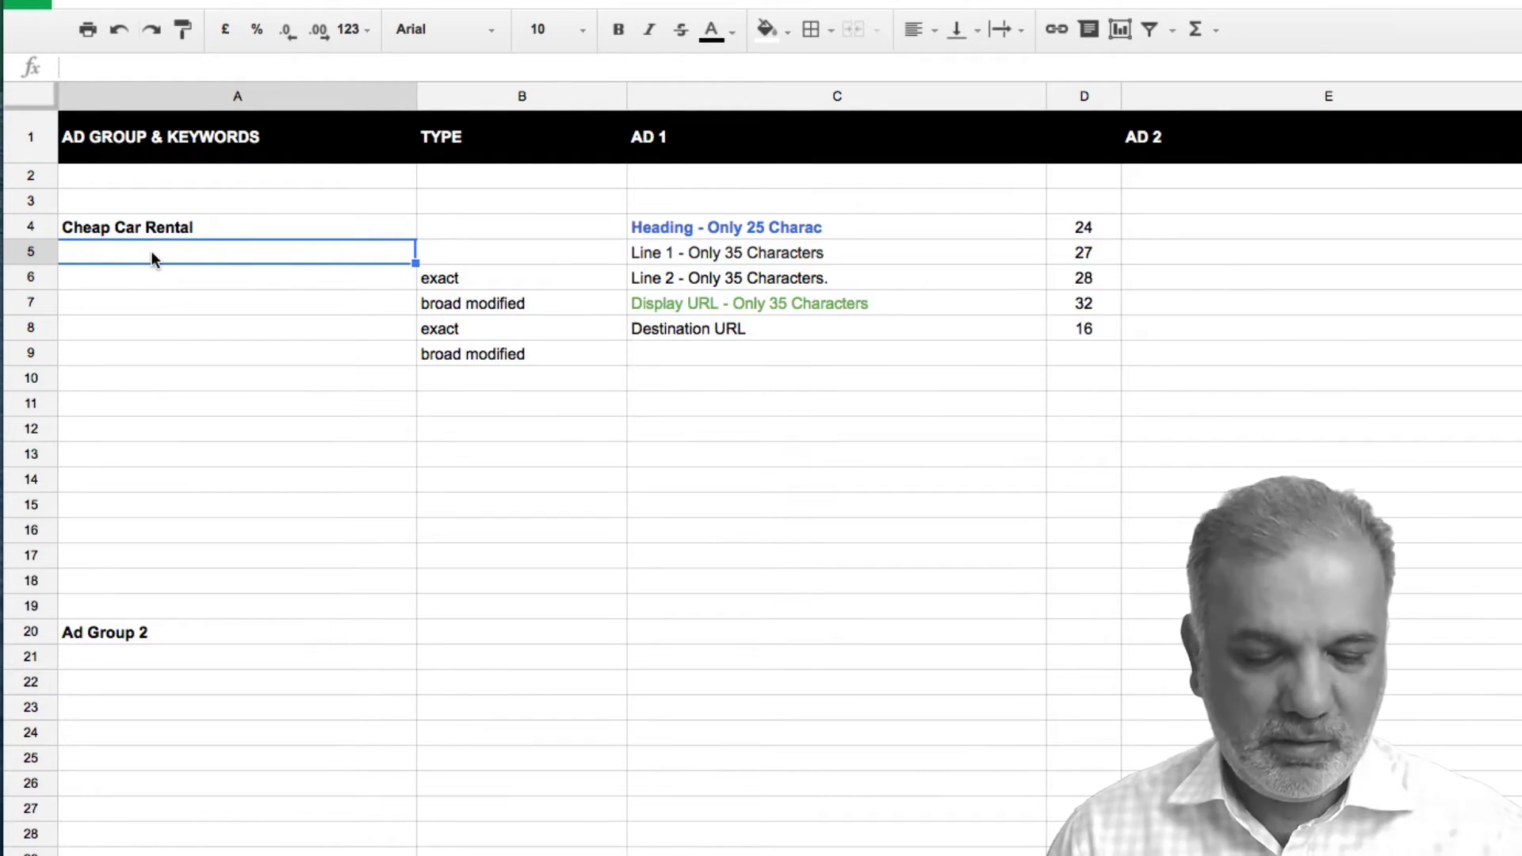
{"action": "key", "text": "ctrl+v"}
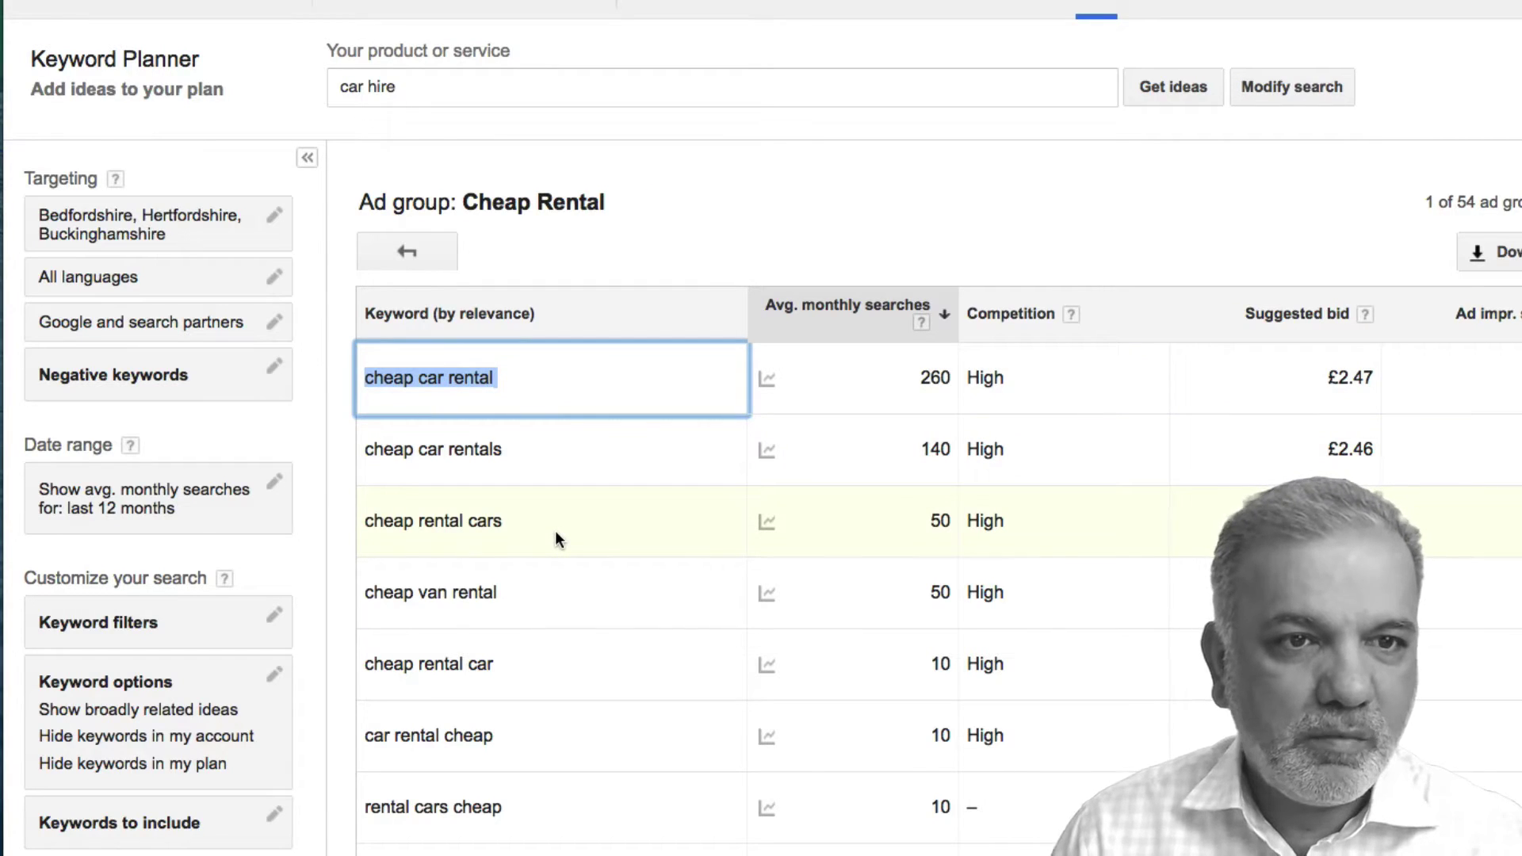
- Copy the keyword 'car rental cheap' from Keyword Planner into cell A6
{"action": "scroll", "coordinate": [556, 532], "scroll_direction": "down", "scroll_amount": 3}
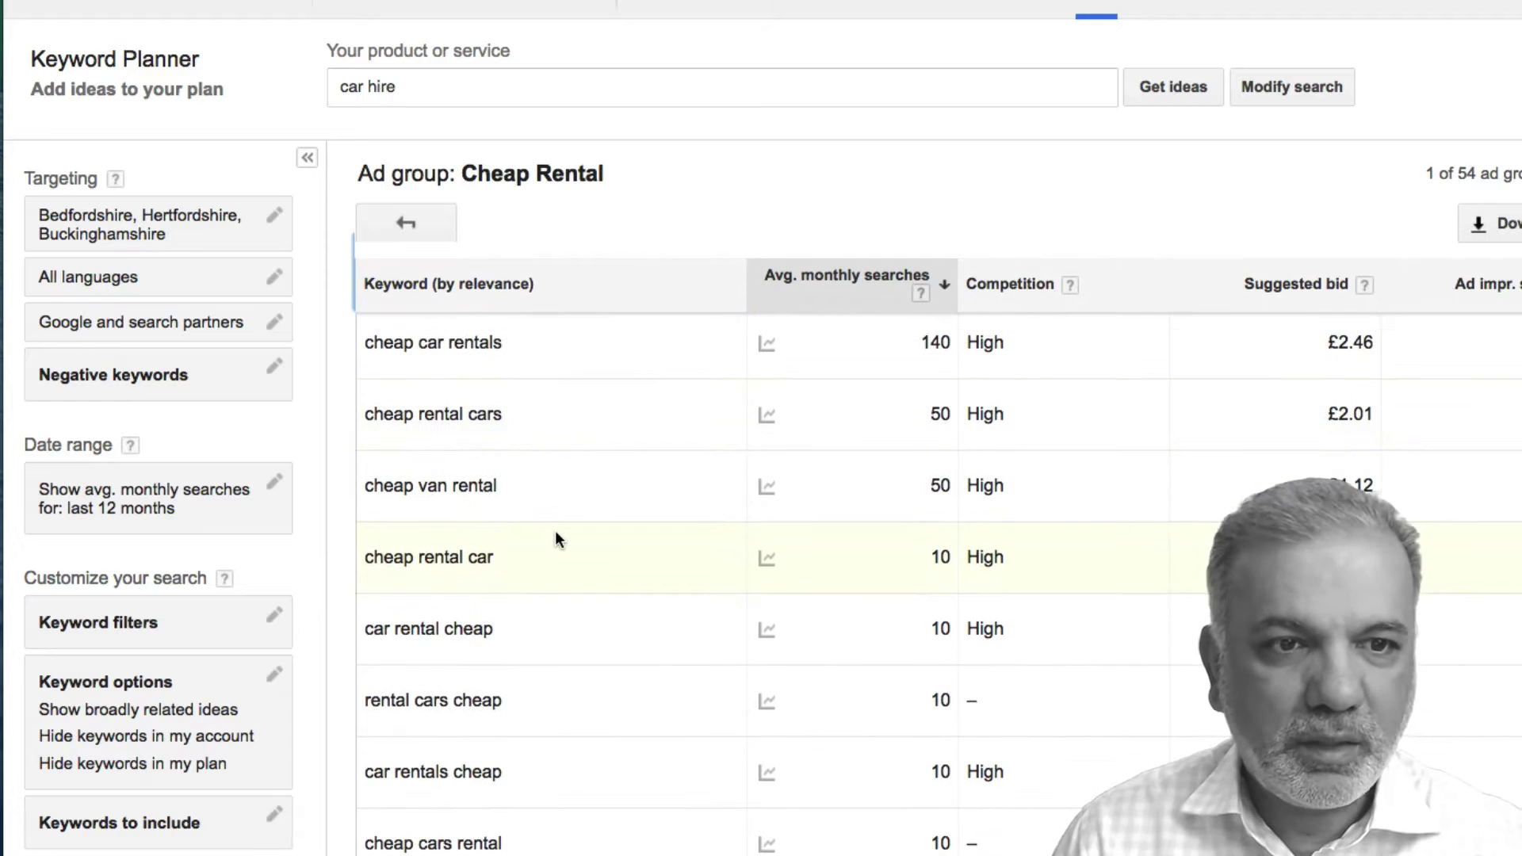
{"action": "scroll", "coordinate": [555, 535], "scroll_direction": "down", "scroll_amount": 2}
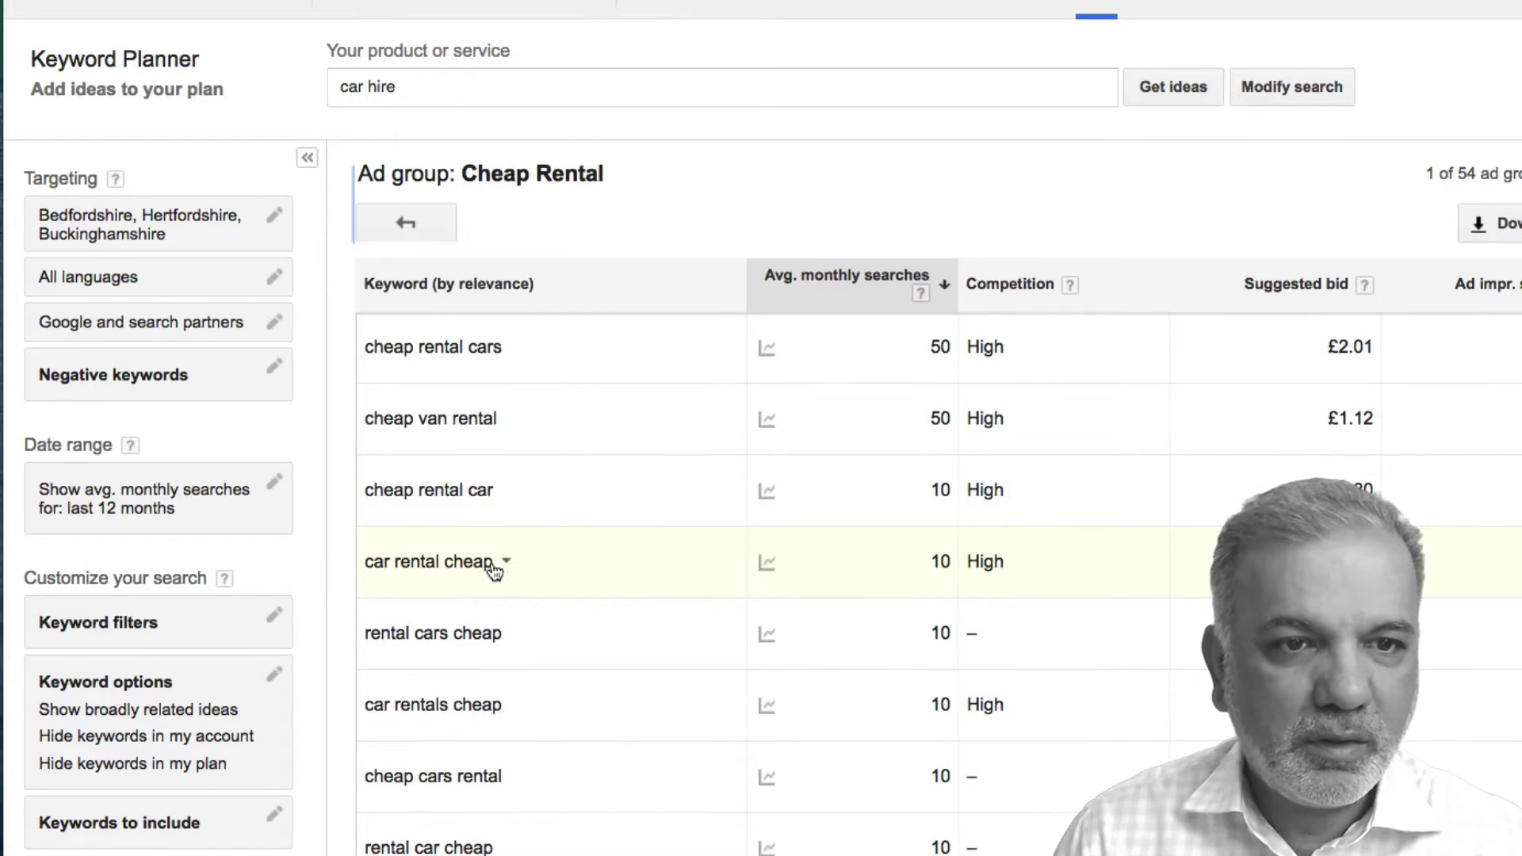
{"action": "left_click", "coordinate": [387, 564]}
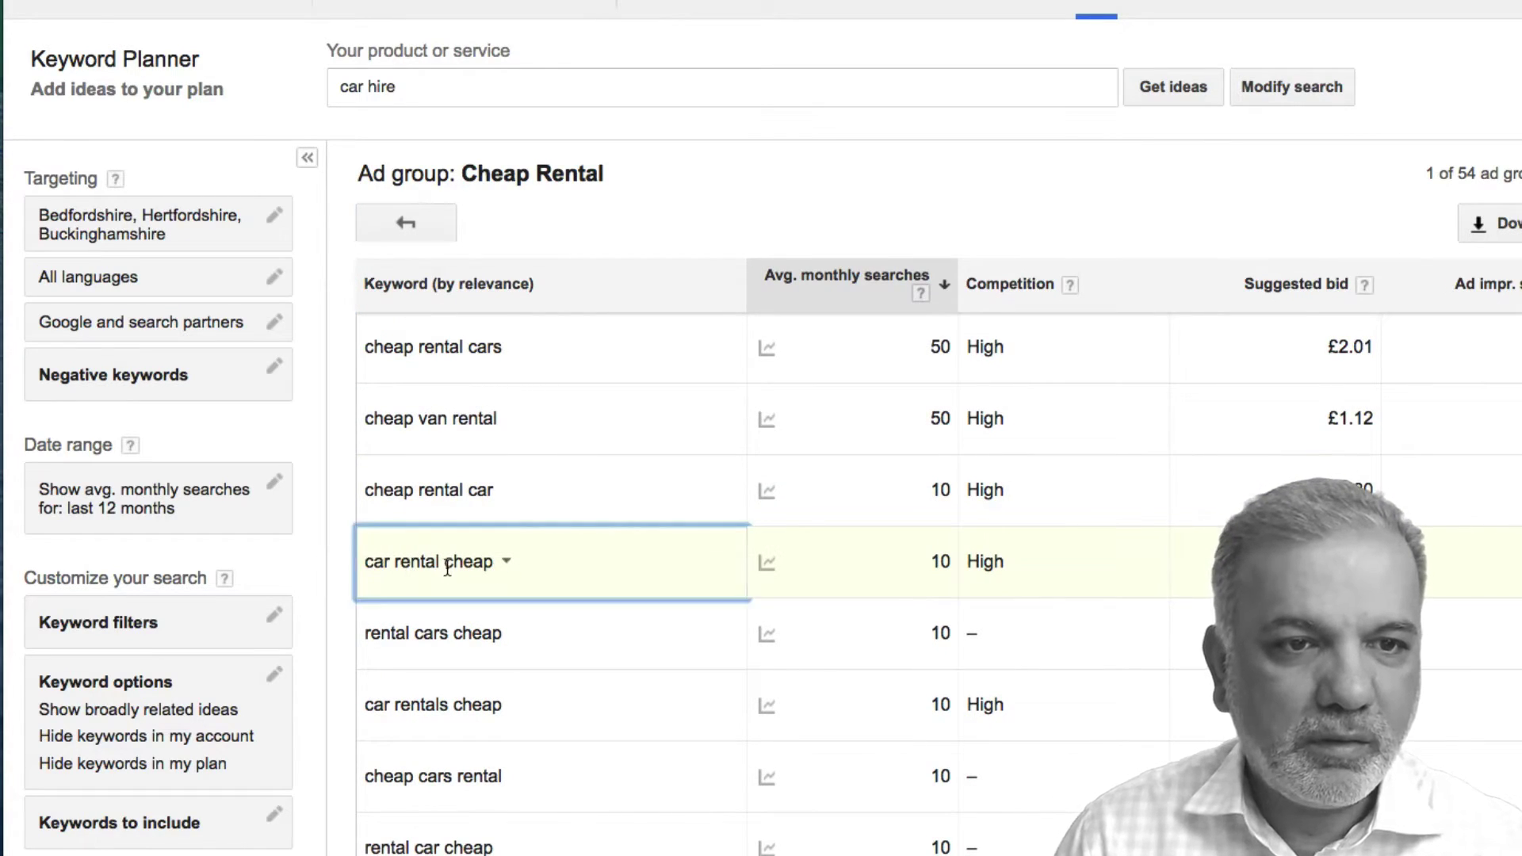
{"action": "left_click_drag", "start_coordinate": [364, 563], "coordinate": [499, 568]}
{"action": "key", "text": "ctrl+c"}
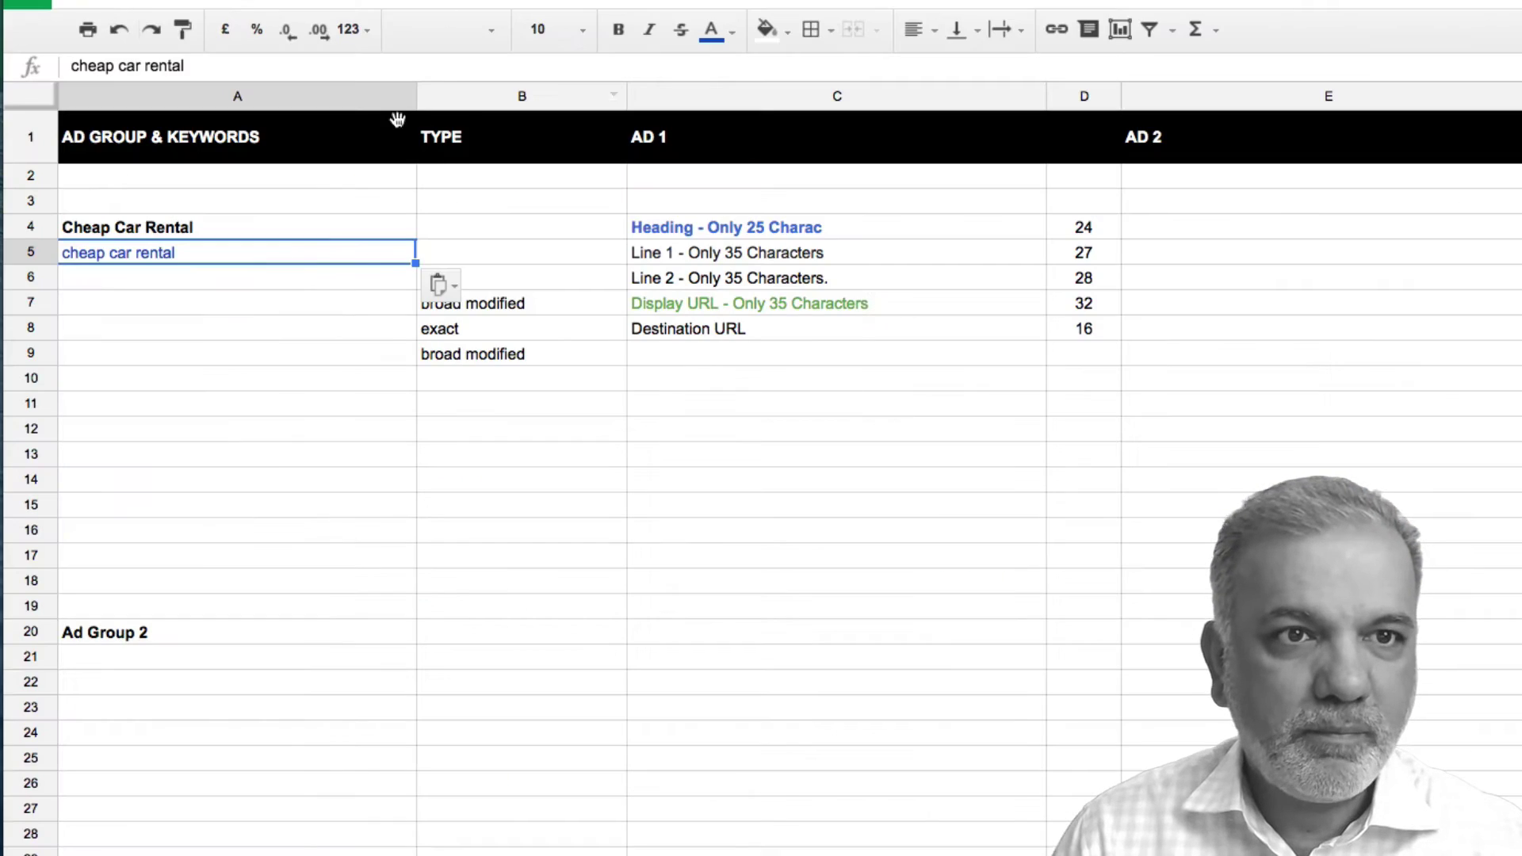
{"action": "left_click", "coordinate": [242, 276]}
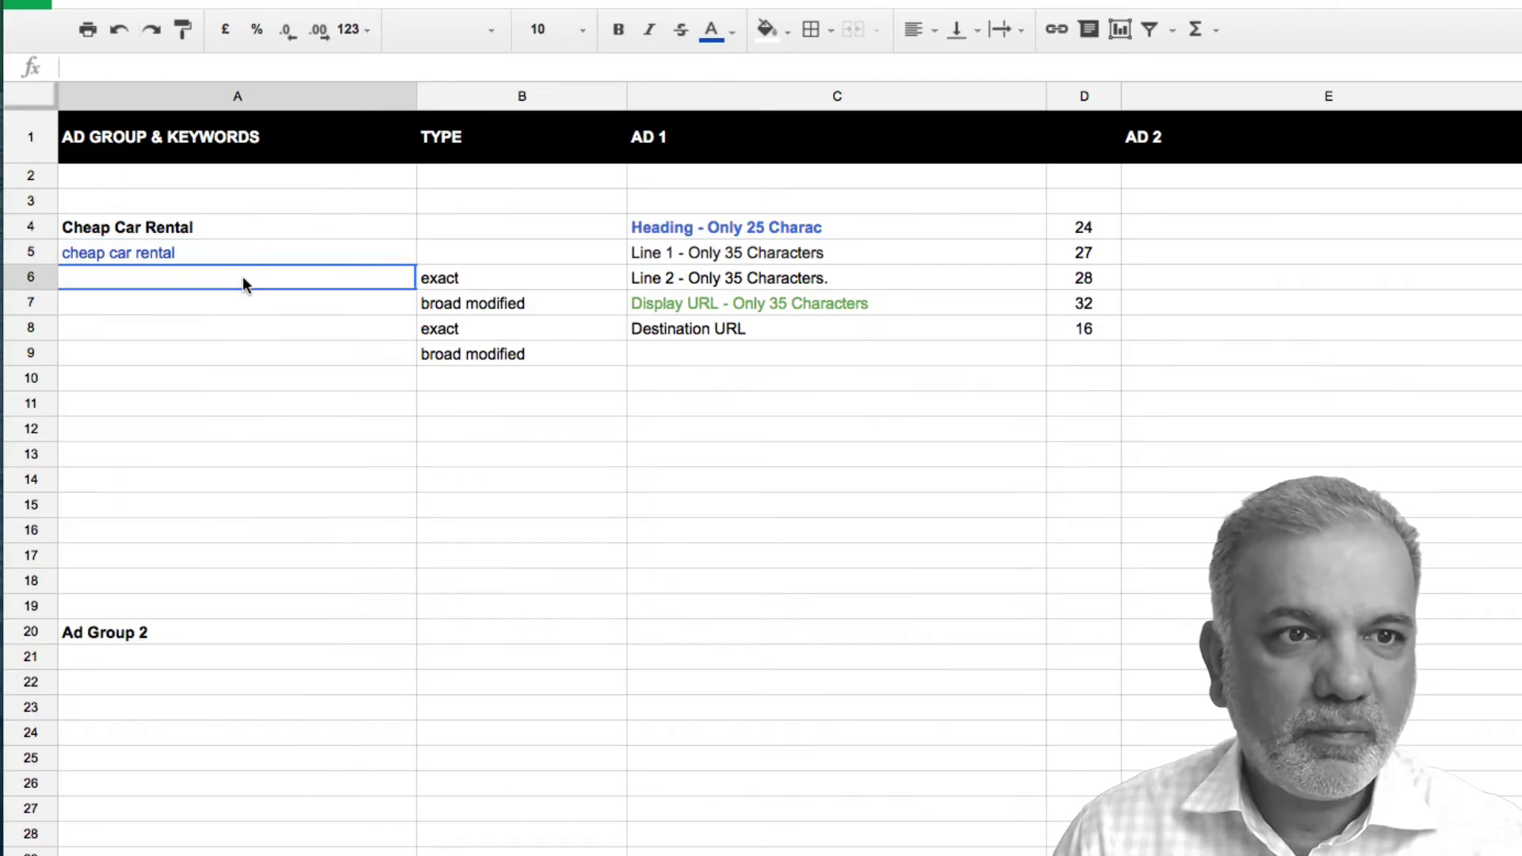
{"action": "key", "text": "ctrl+v"}
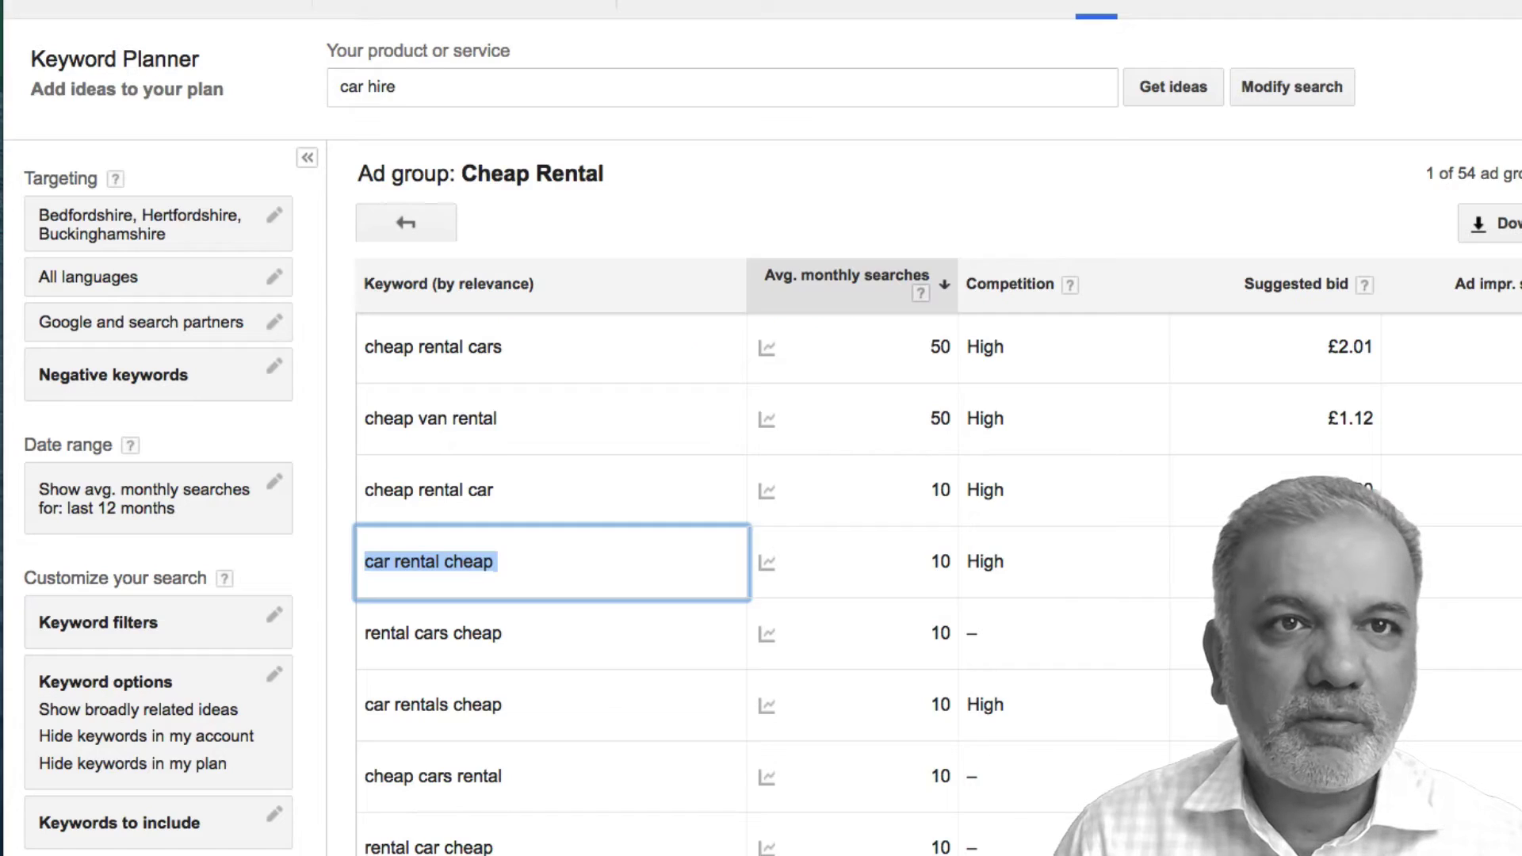
- Copy the keyword 'cheap auto rental' from Keyword Planner into cell A7
{"action": "scroll", "coordinate": [482, 799], "scroll_direction": "down", "scroll_amount": 5}
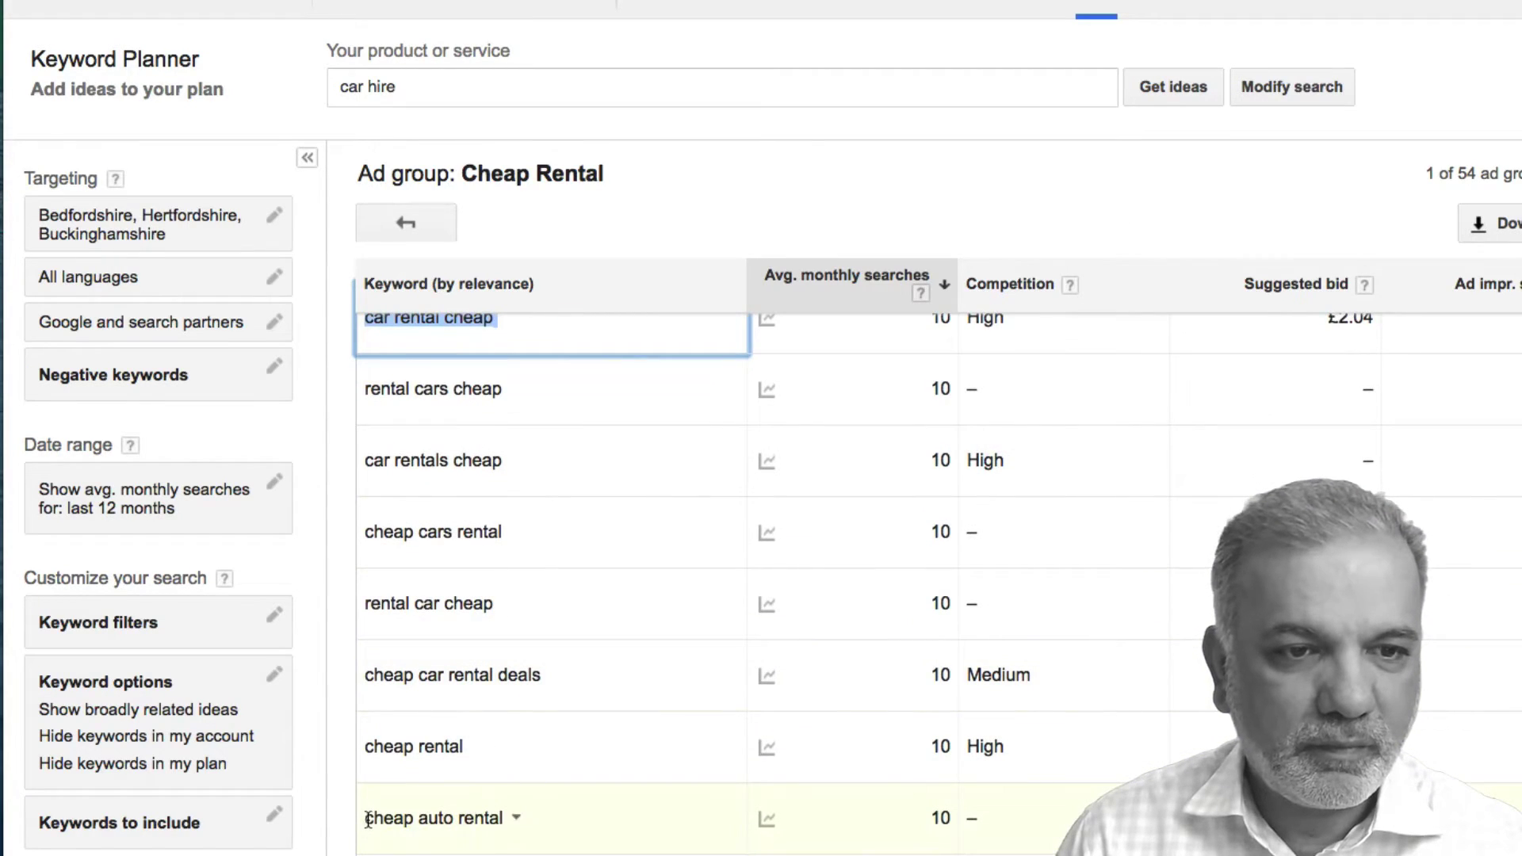
{"action": "left_click_drag", "start_coordinate": [367, 821], "coordinate": [512, 830]}
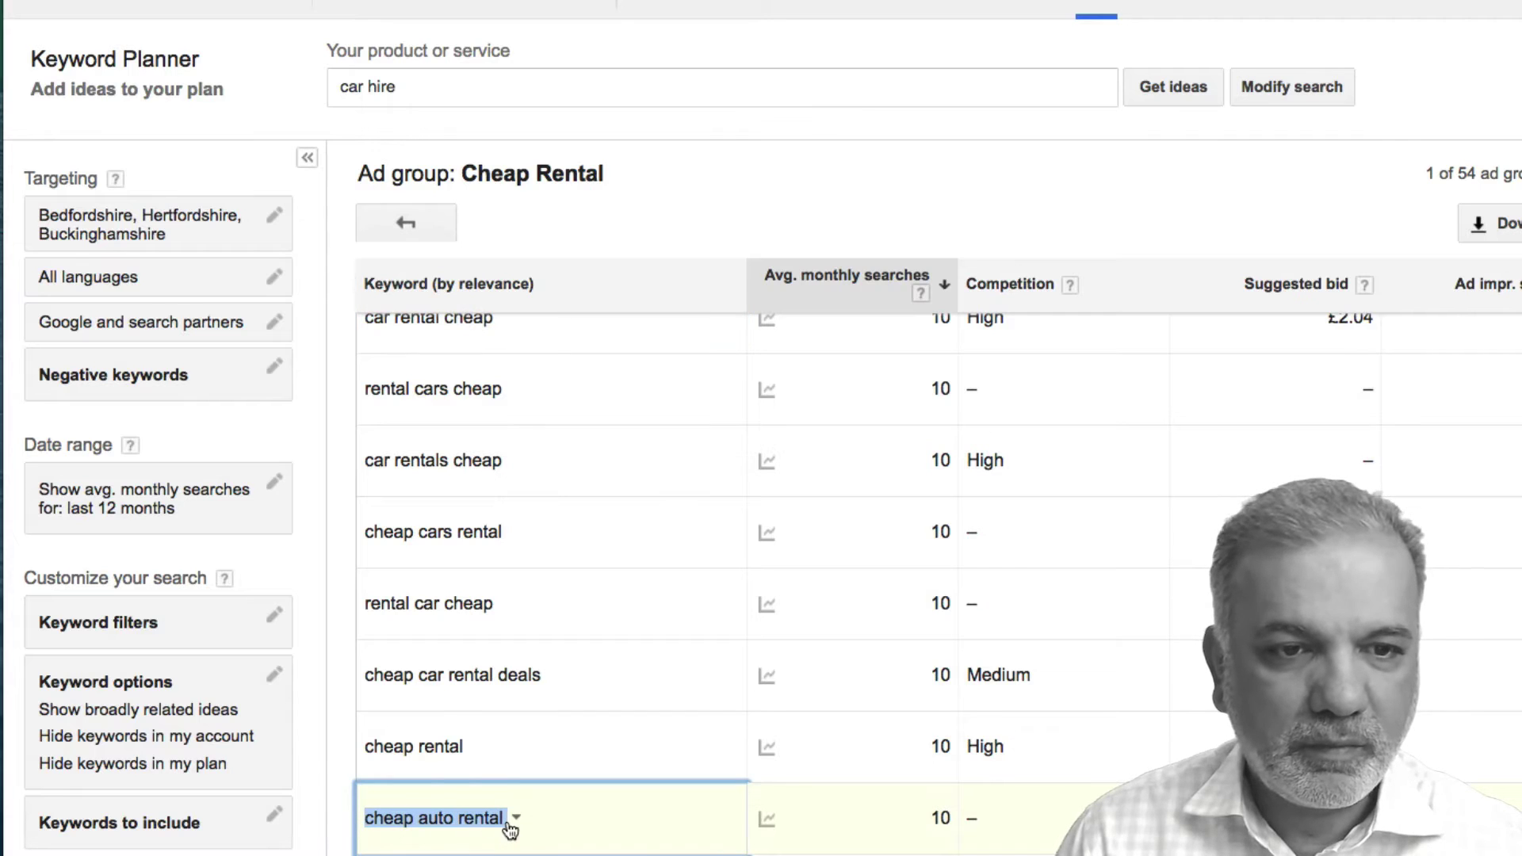
{"action": "key", "text": "super+c"}
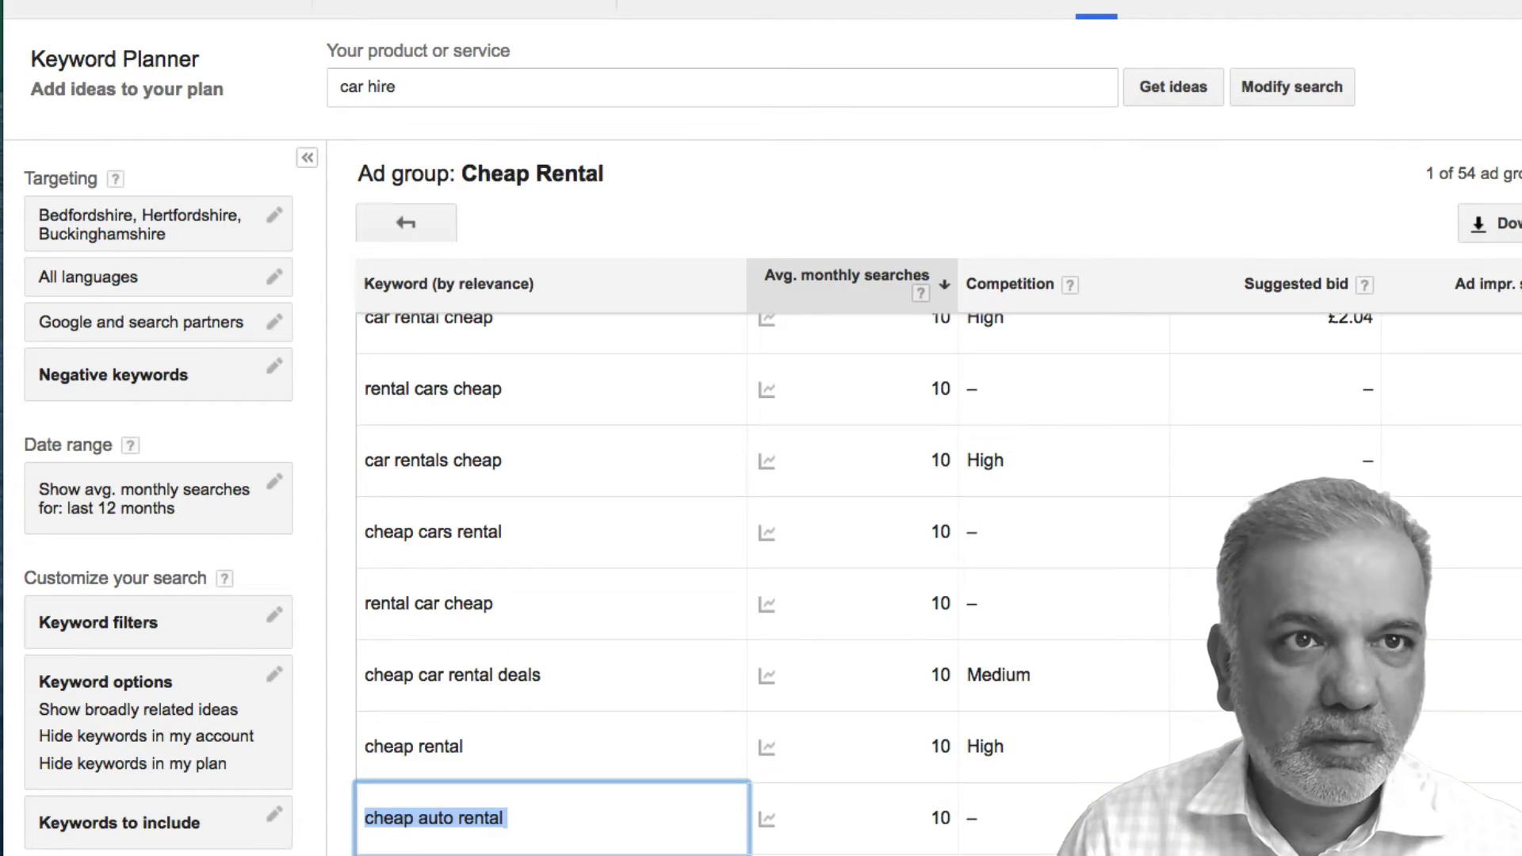
{"action": "key", "text": "super+Tab"}
{"action": "left_click", "coordinate": [279, 303]}
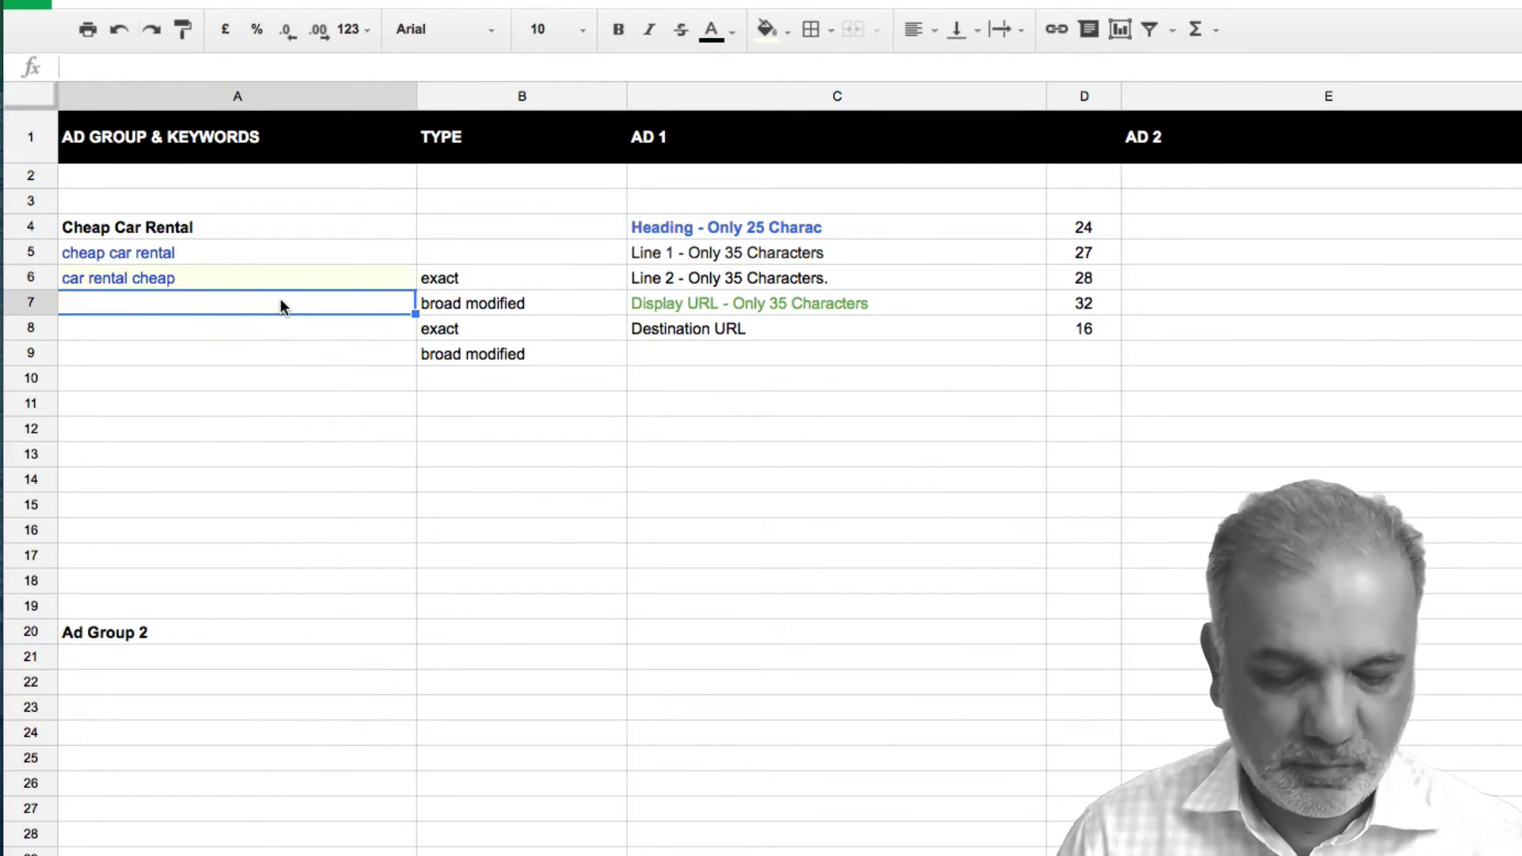
{"action": "key", "text": "super+v"}
{"action": "key", "text": "super+Tab"}
{"action": "scroll", "coordinate": [669, 424], "scroll_direction": "down", "scroll_amount": 3}
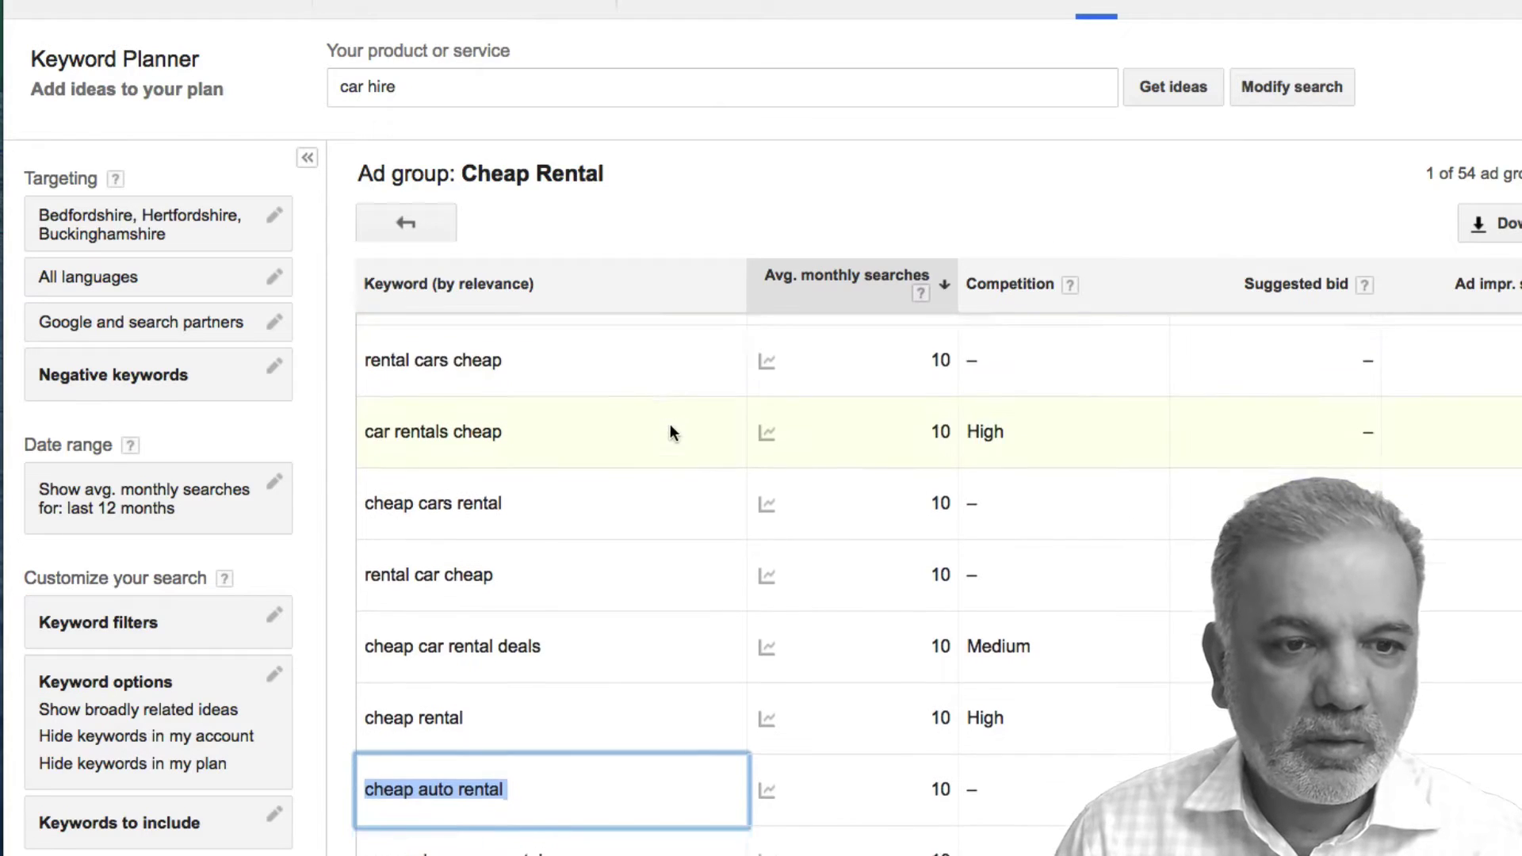
{"action": "scroll", "coordinate": [672, 452], "scroll_direction": "down", "scroll_amount": 2}
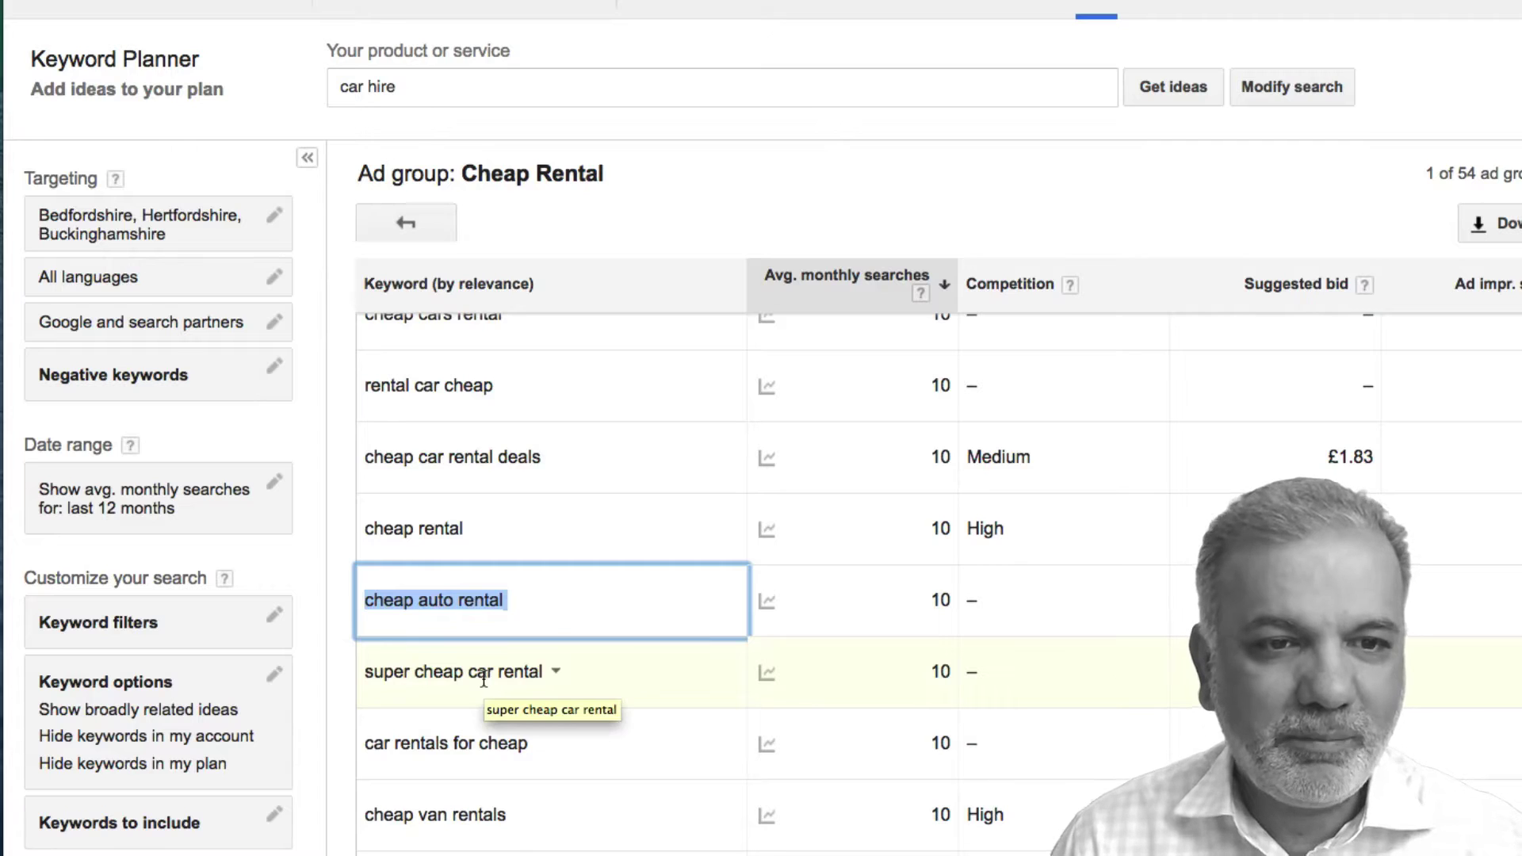
- Return to the ad group ideas and open the Discount Car ad group's keywords
{"action": "scroll", "coordinate": [483, 680], "scroll_direction": "down", "scroll_amount": 2}
{"action": "scroll", "coordinate": [483, 680], "scroll_direction": "down", "scroll_amount": 1}
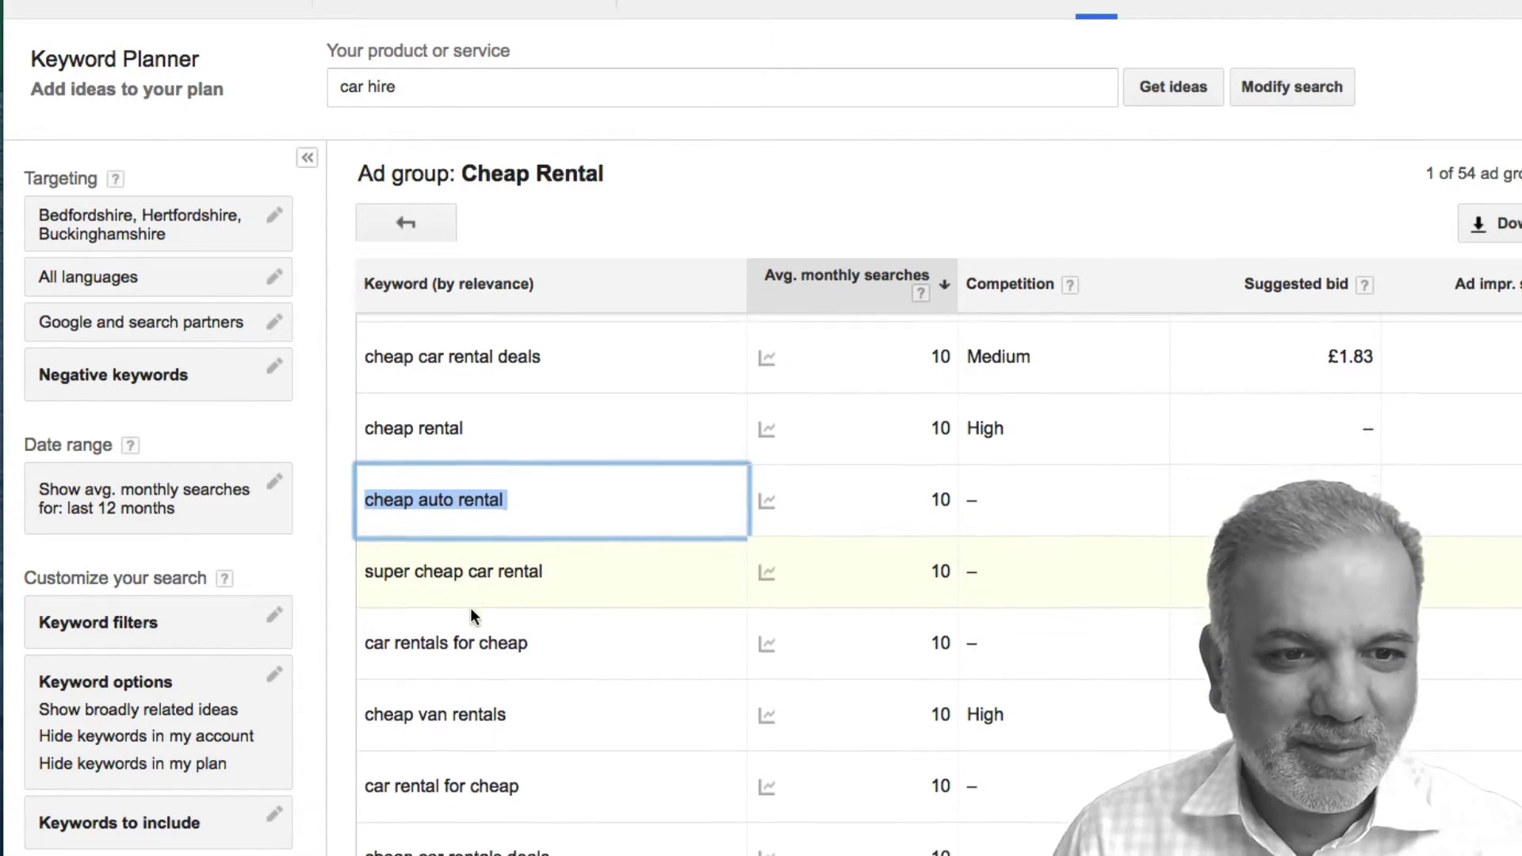
{"action": "scroll", "coordinate": [471, 616], "scroll_direction": "down", "scroll_amount": 4}
{"action": "scroll", "coordinate": [469, 611], "scroll_direction": "down", "scroll_amount": 4}
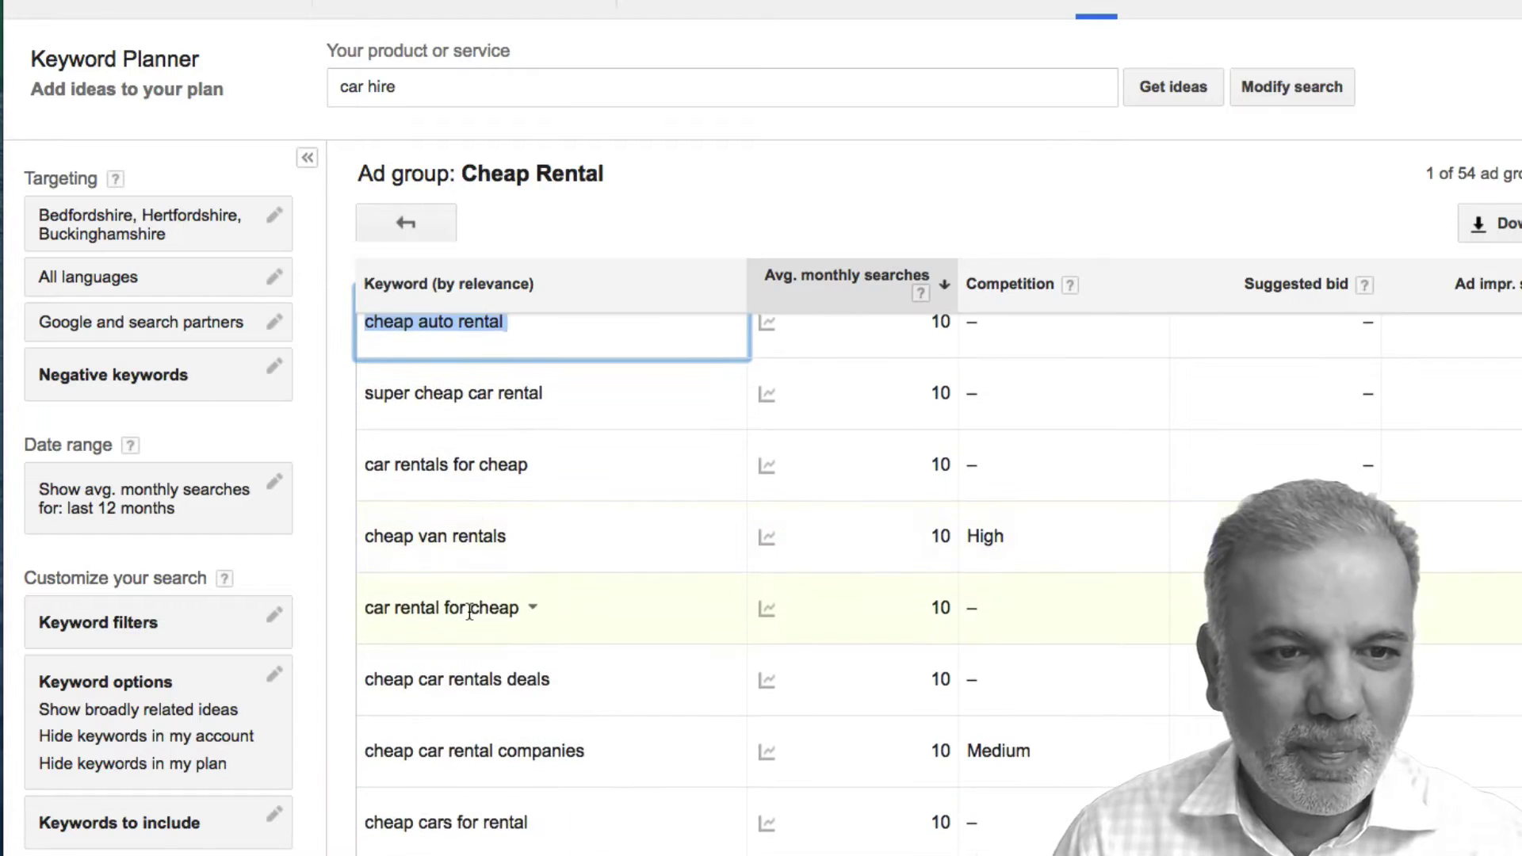
{"action": "scroll", "coordinate": [469, 618], "scroll_direction": "down", "scroll_amount": 3}
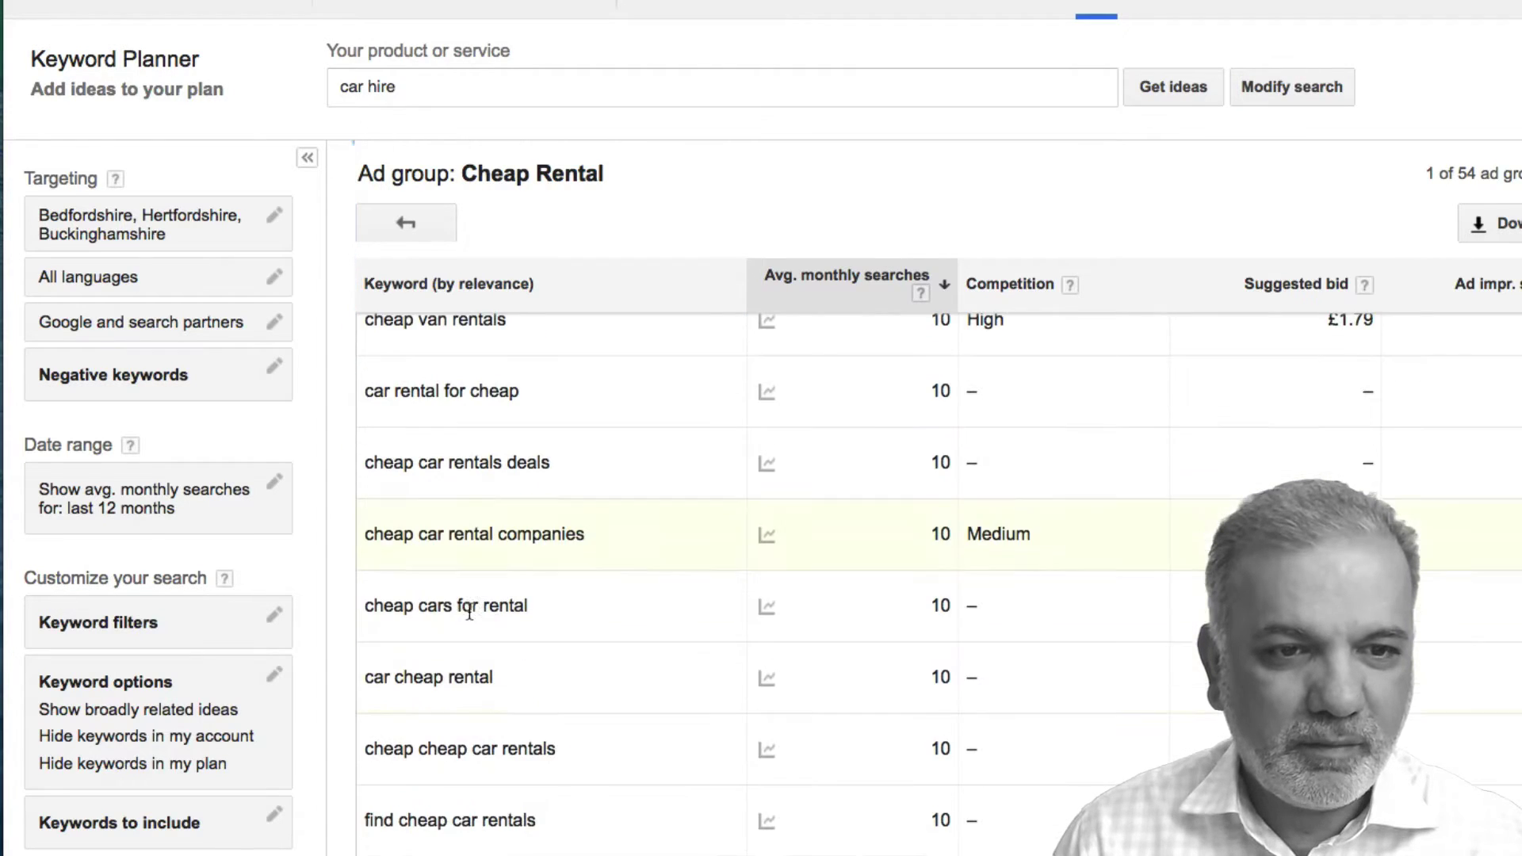
{"action": "left_click", "coordinate": [399, 226]}
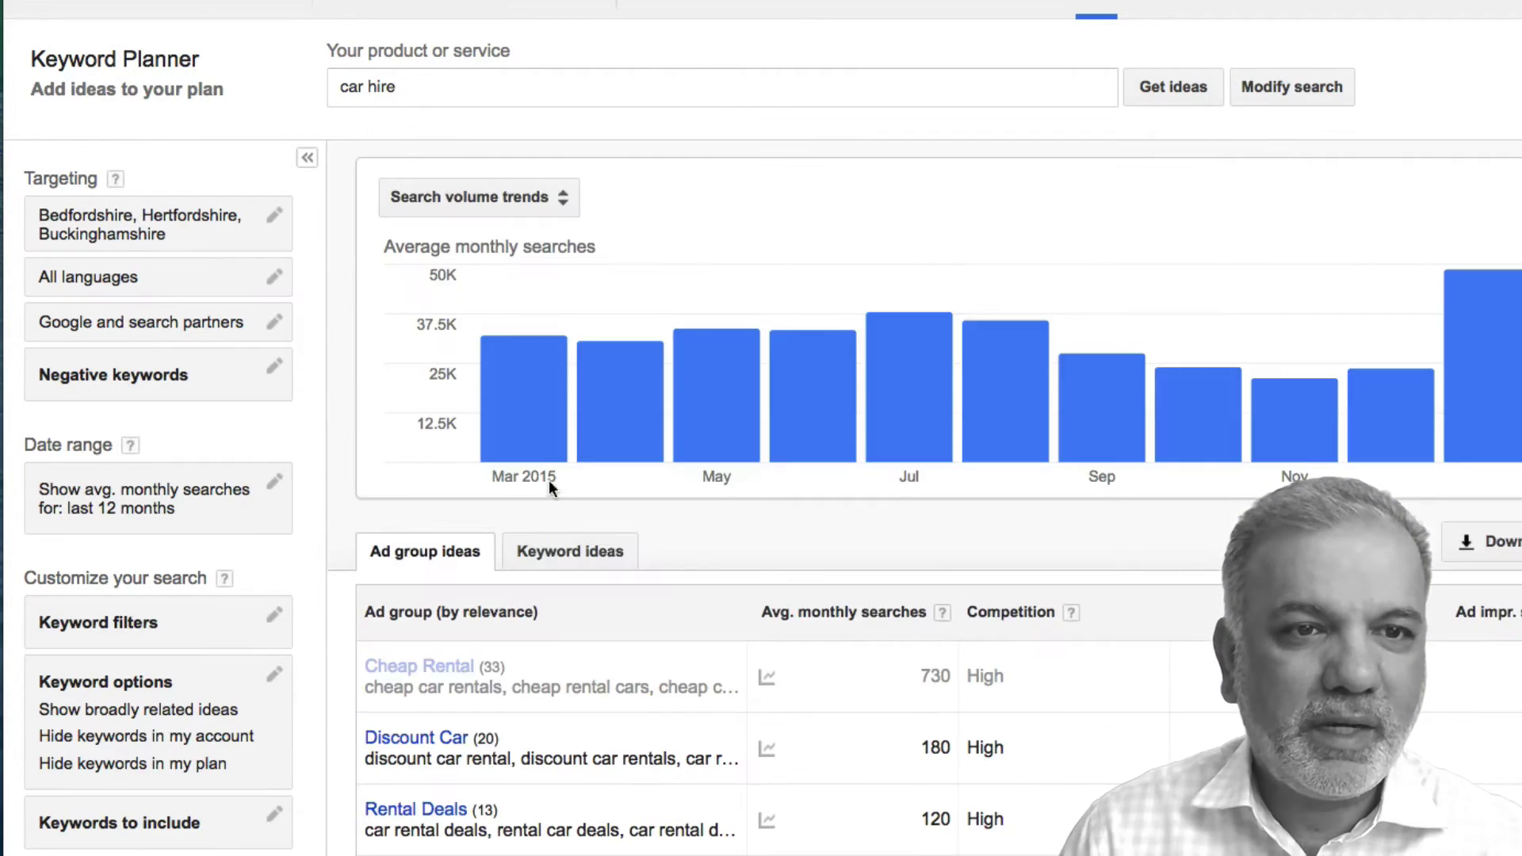
{"action": "scroll", "coordinate": [569, 513], "scroll_direction": "down", "scroll_amount": 3}
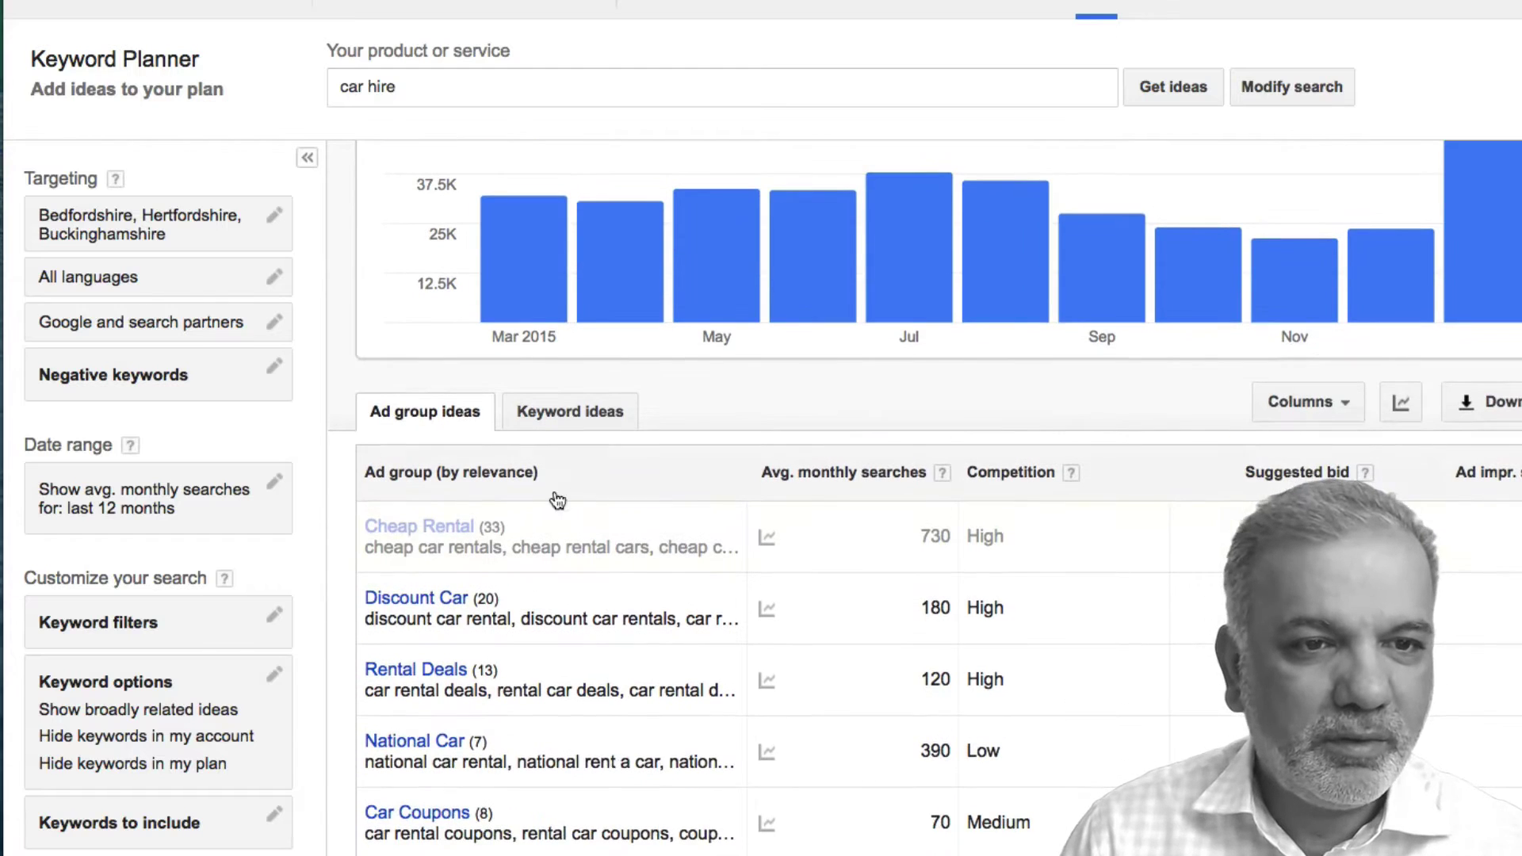
{"action": "left_click", "coordinate": [411, 600]}
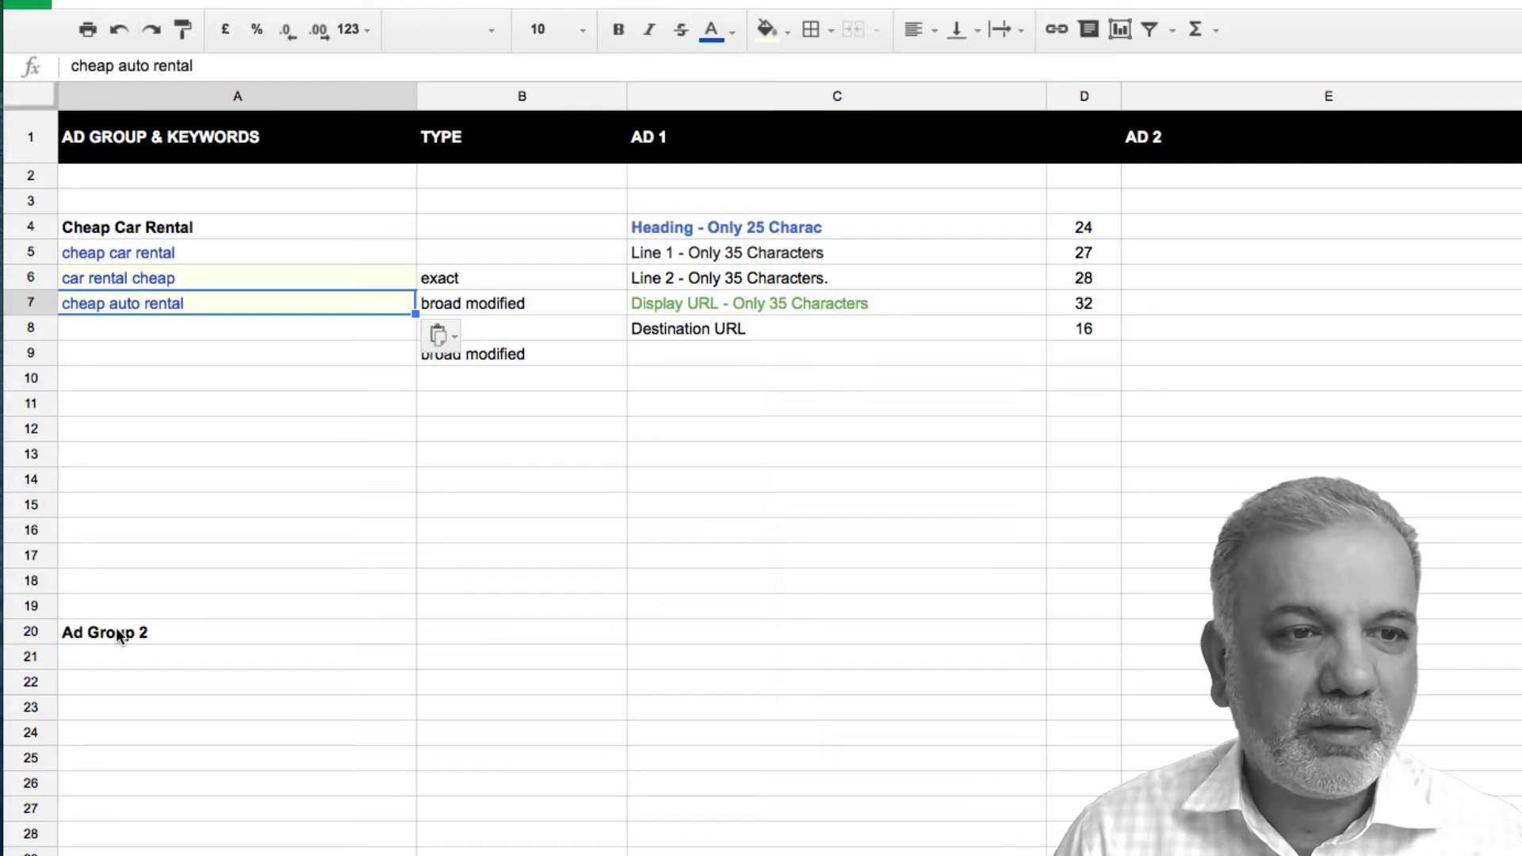
{"action": "left_click", "coordinate": [117, 628]}
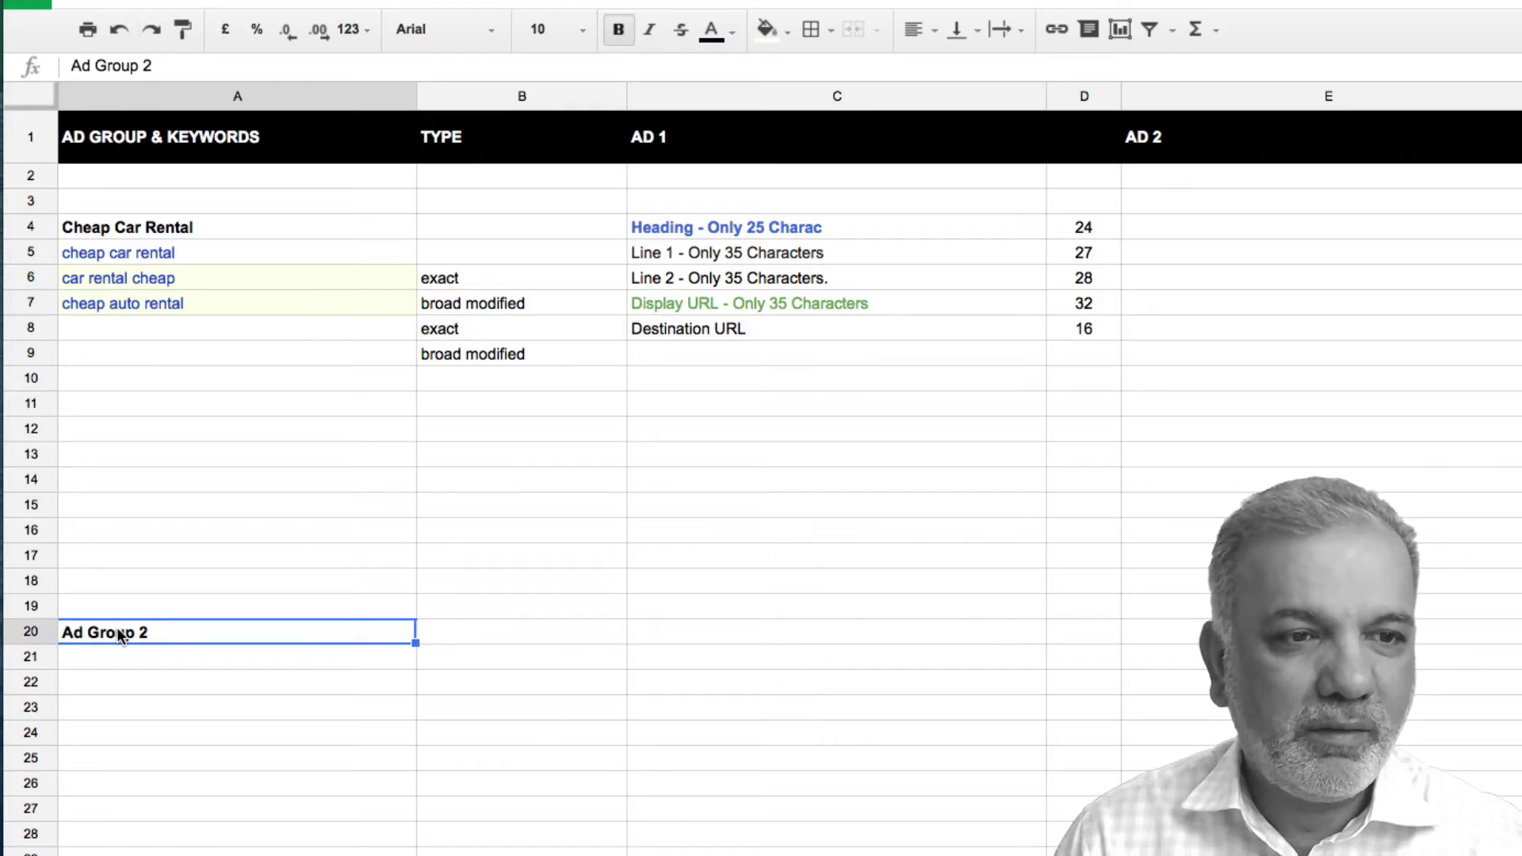
- Type 'Discount Car Rental' over the Ad Group 2 heading in A20
{"action": "type", "text": "Discount Car Ren"}
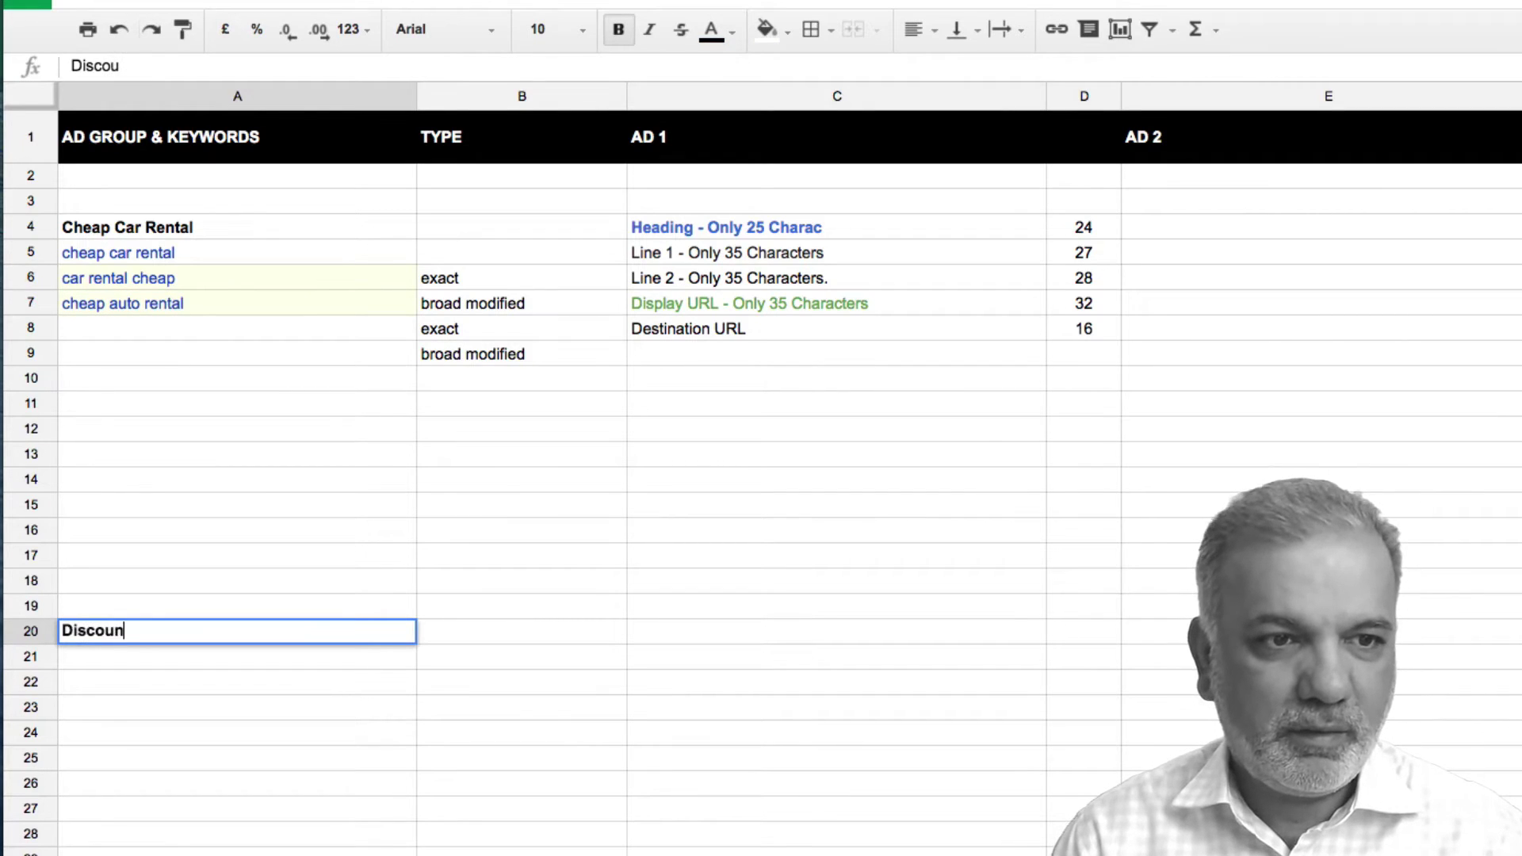
{"action": "type", "text": "tal"}
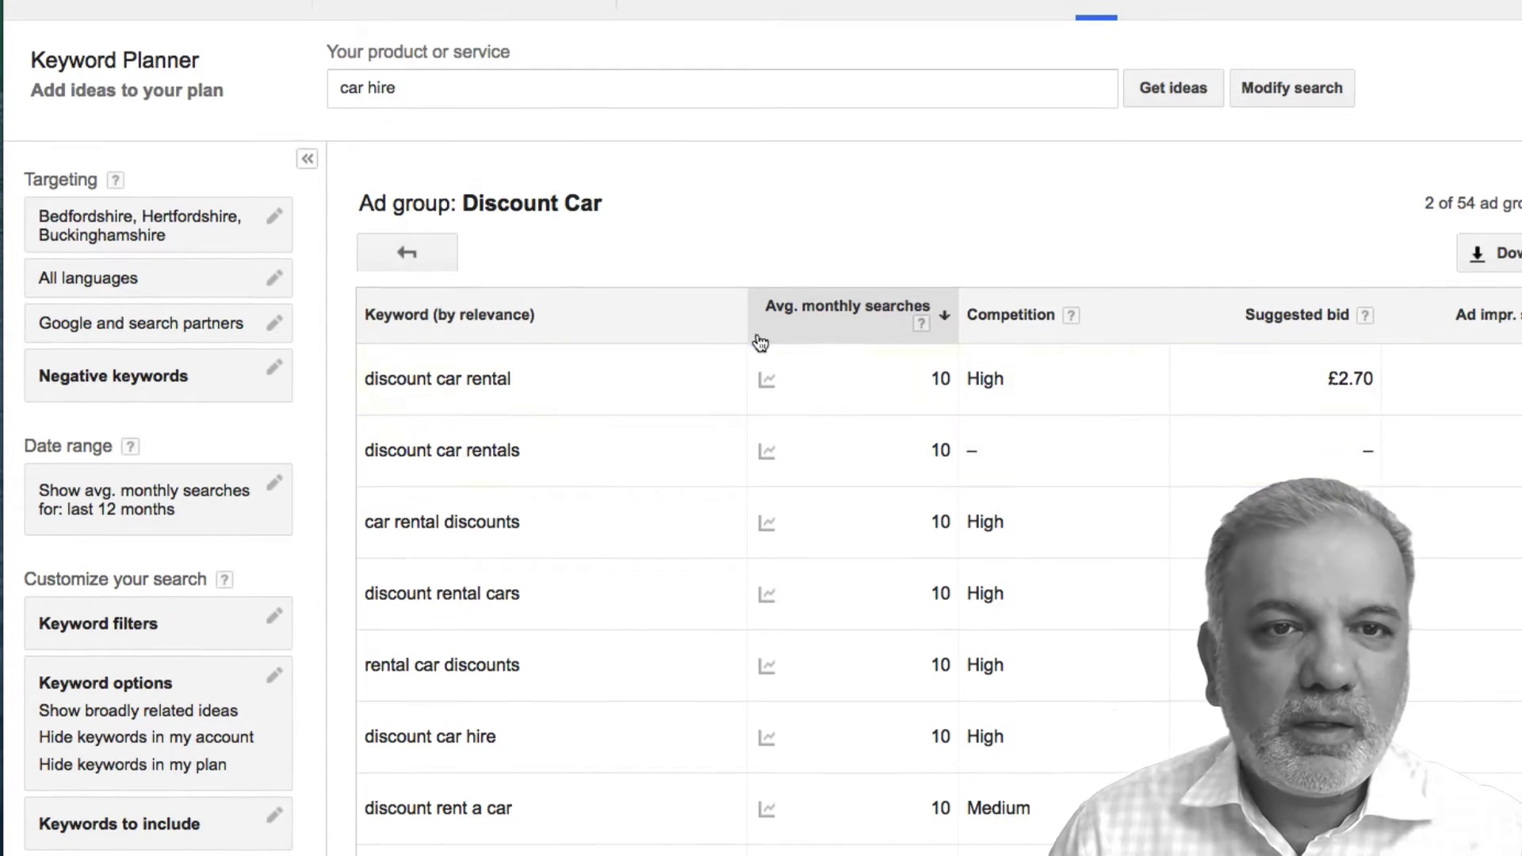
- Sort the Discount Car keywords by average monthly searches, highest first
{"action": "left_click", "coordinate": [806, 314]}
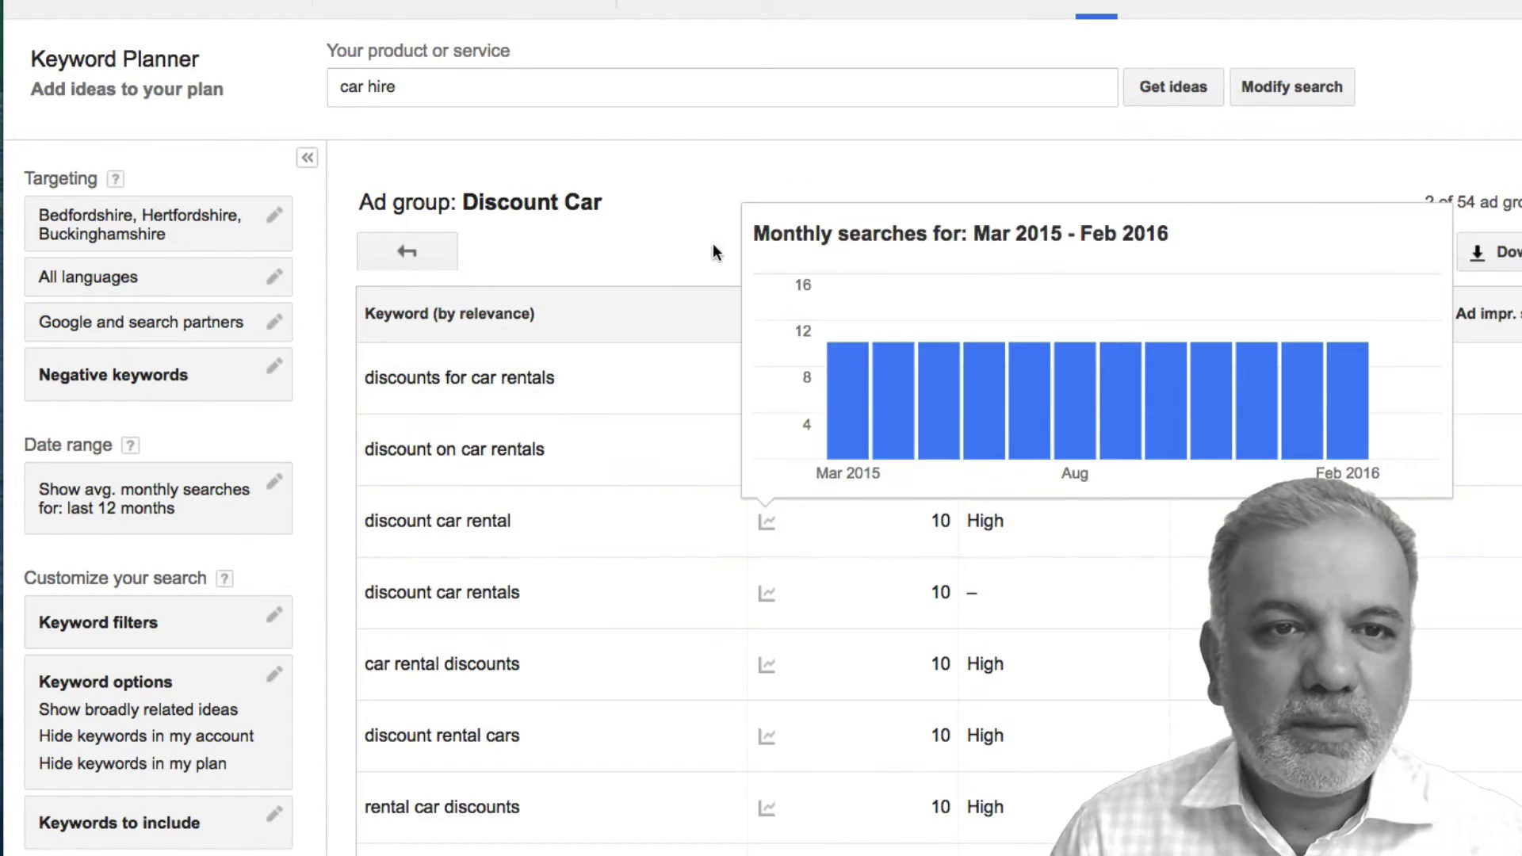
{"action": "left_click", "coordinate": [815, 311]}
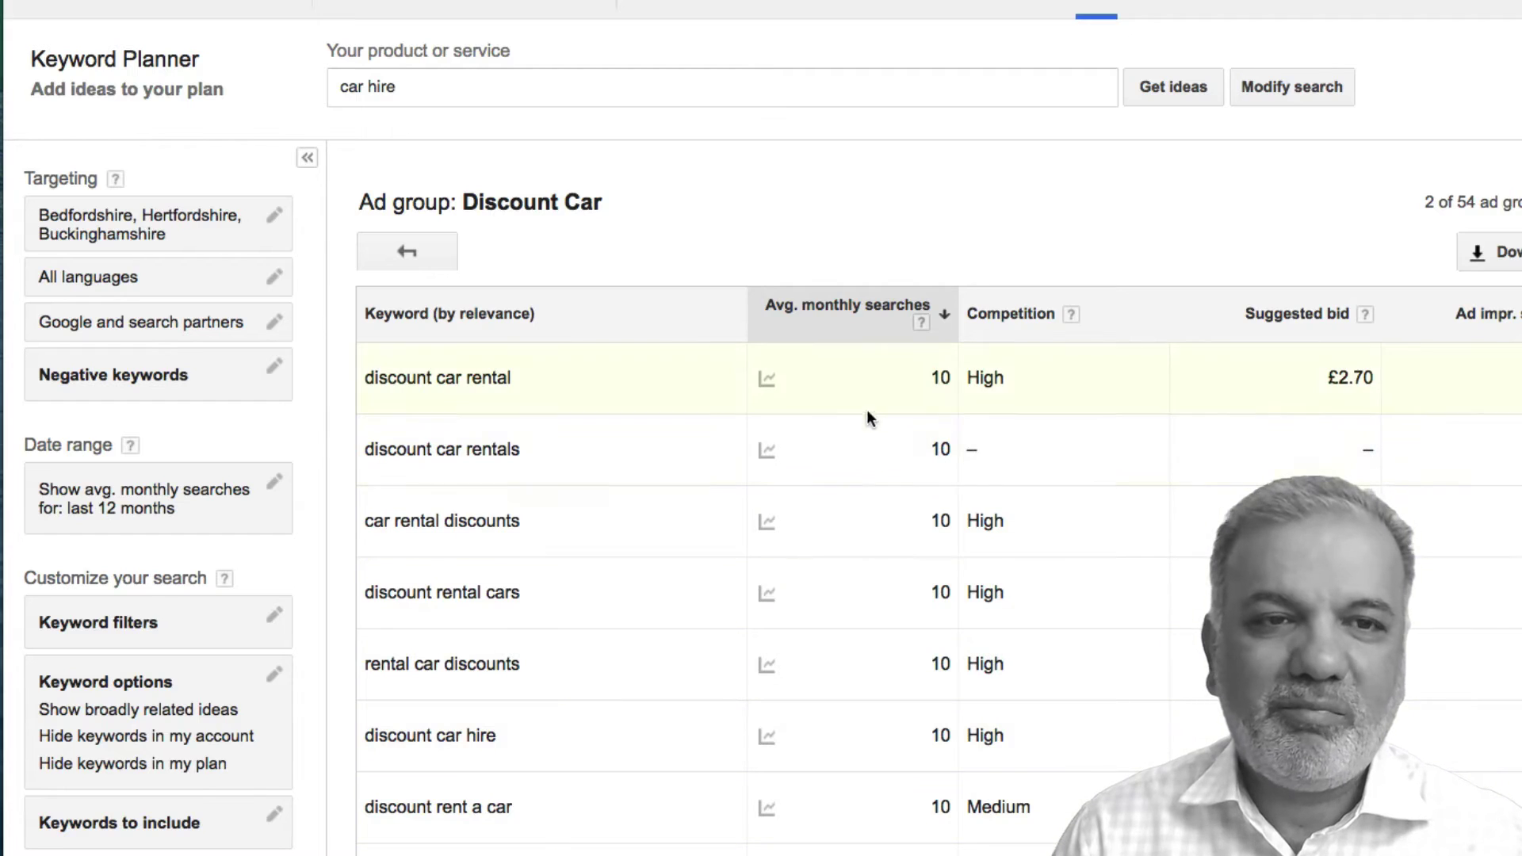
{"action": "mouse_move", "coordinate": [767, 736]}
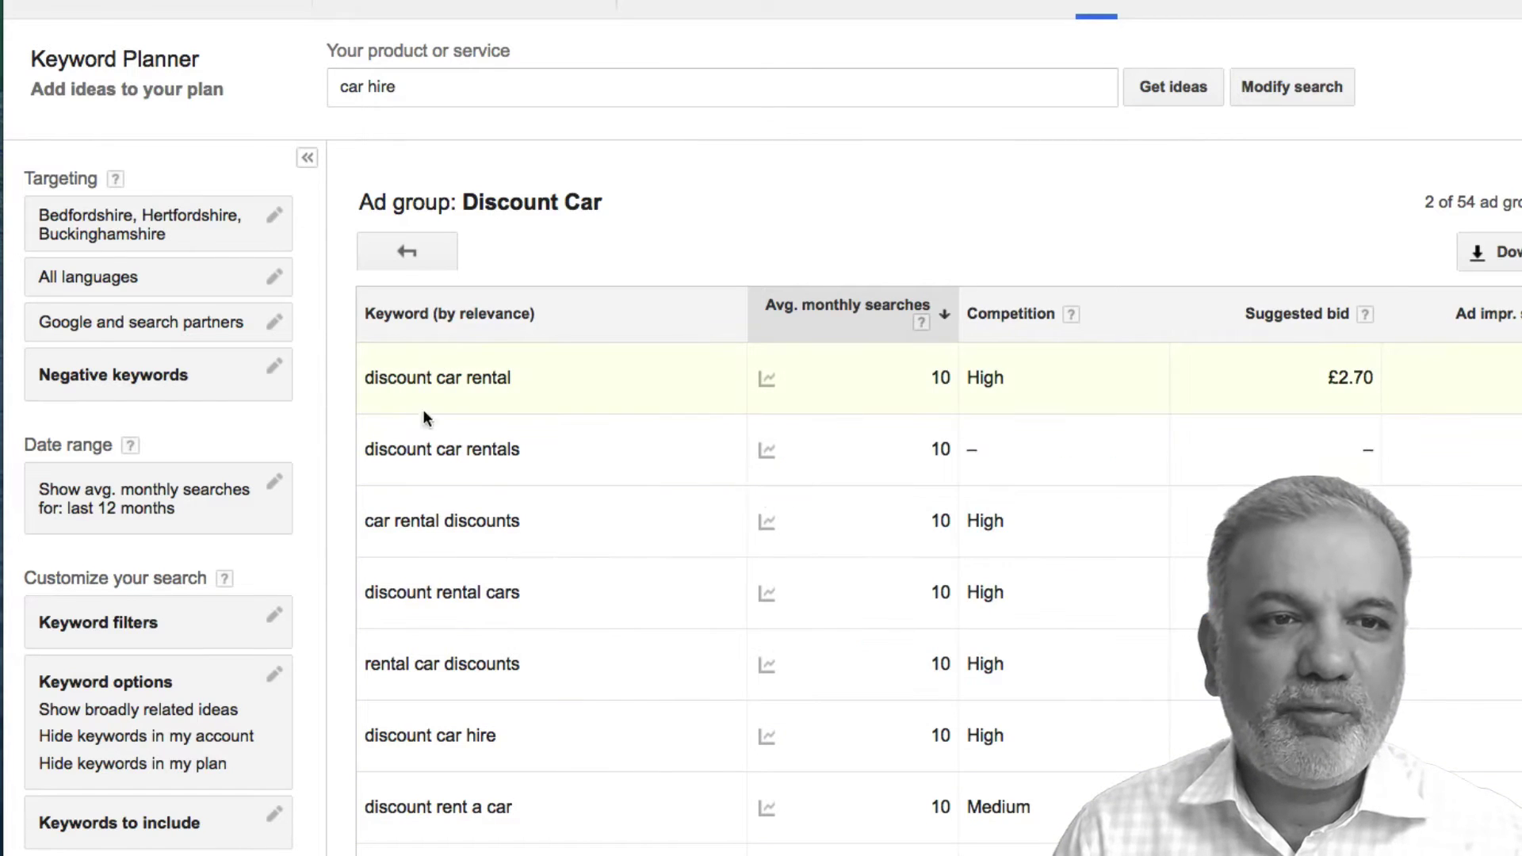
- Rank the ad group ideas by average monthly searches, led by Car Hire at 10,840
{"action": "left_click", "coordinate": [406, 255]}
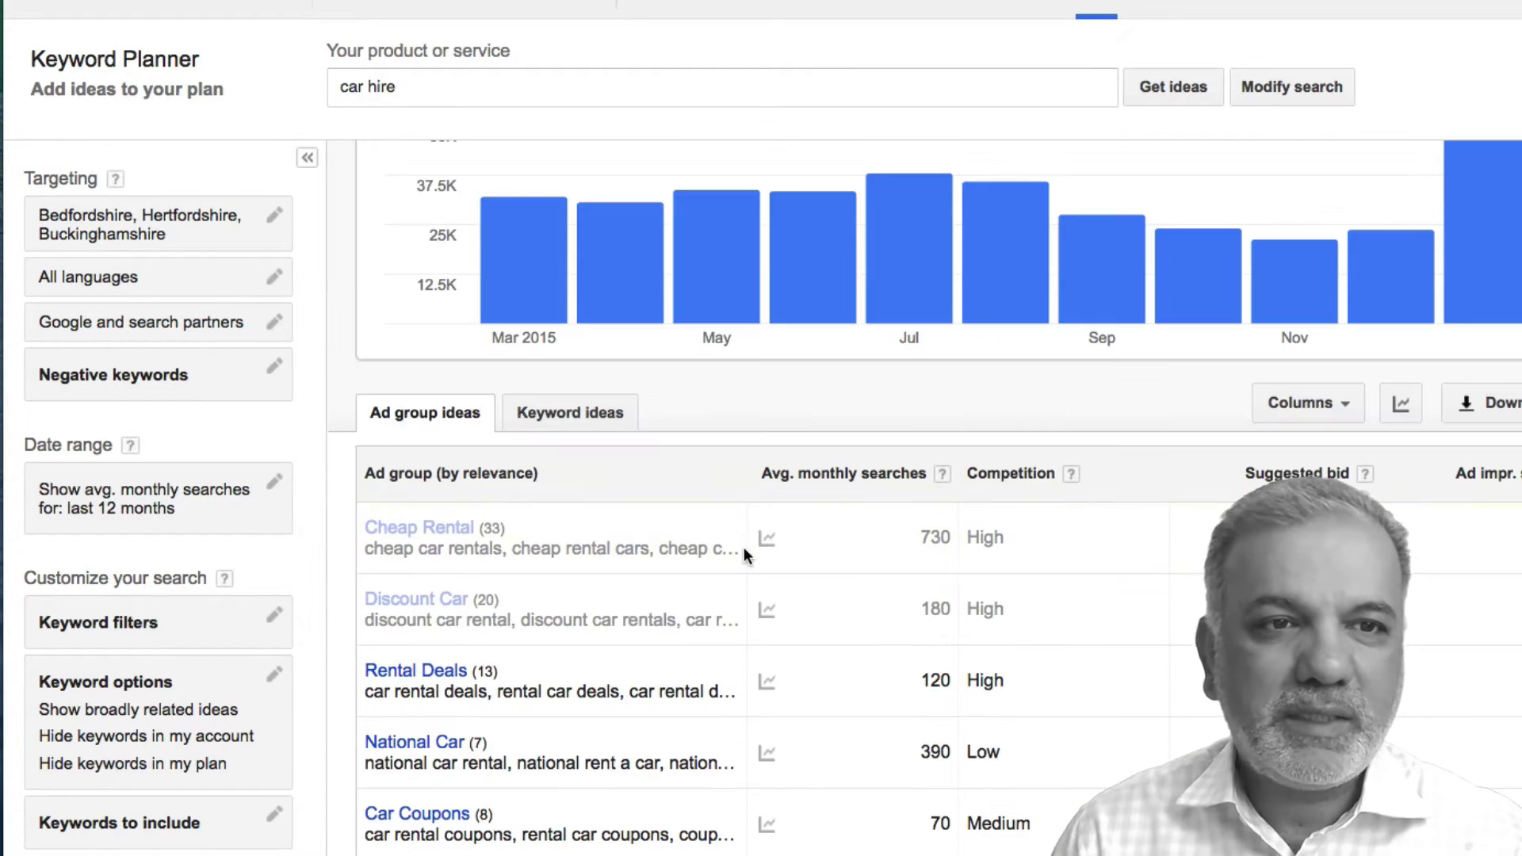
{"action": "scroll", "coordinate": [744, 558], "scroll_direction": "down", "scroll_amount": 2}
{"action": "scroll", "coordinate": [744, 566], "scroll_direction": "down", "scroll_amount": 1}
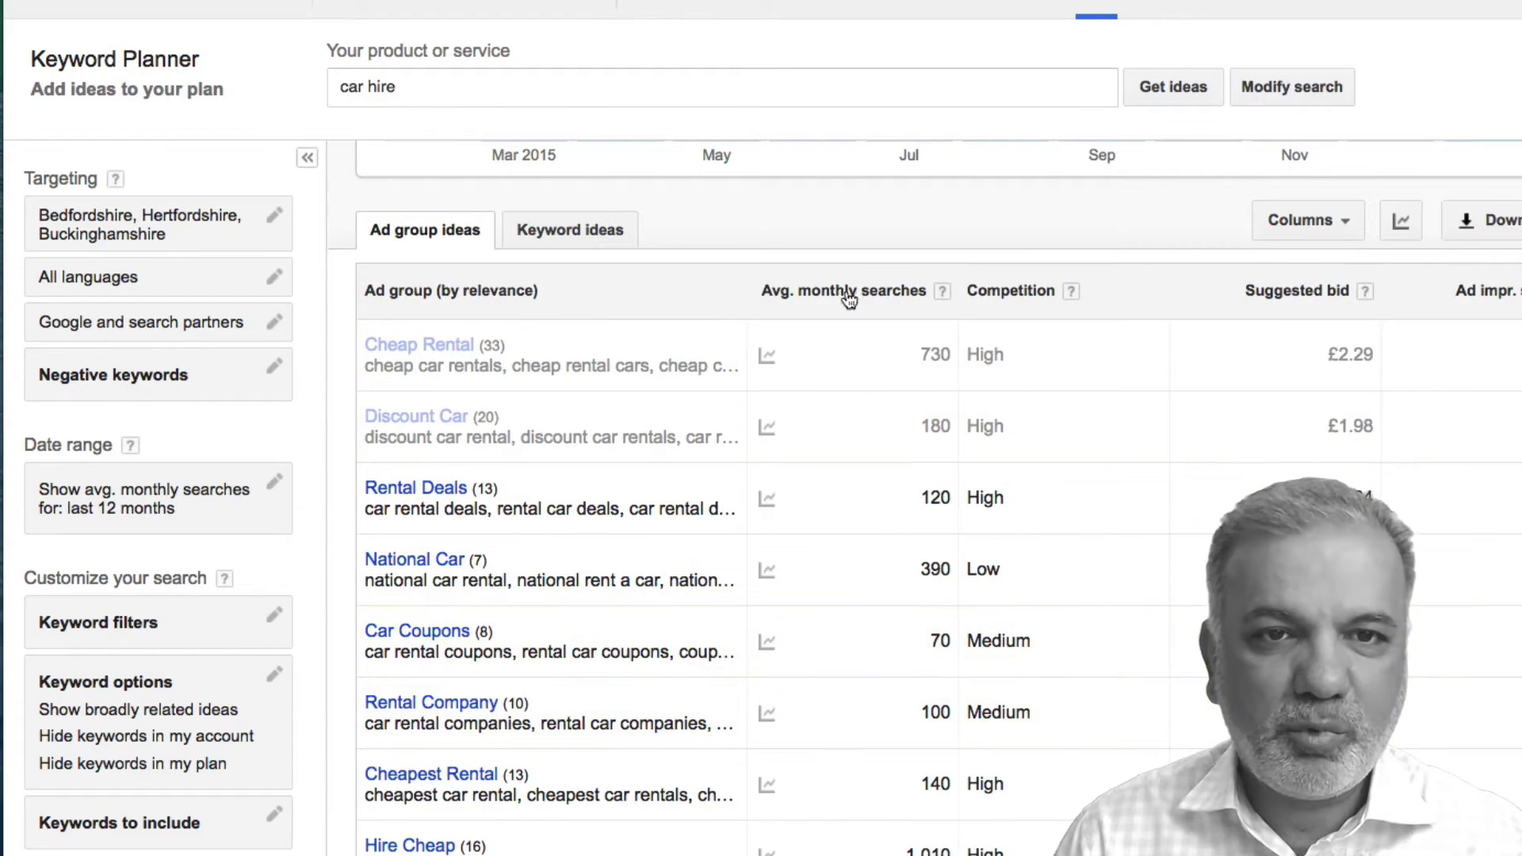
{"action": "scroll", "coordinate": [845, 297], "scroll_direction": "up", "scroll_amount": 5}
{"action": "scroll", "coordinate": [962, 587], "scroll_direction": "down", "scroll_amount": 4}
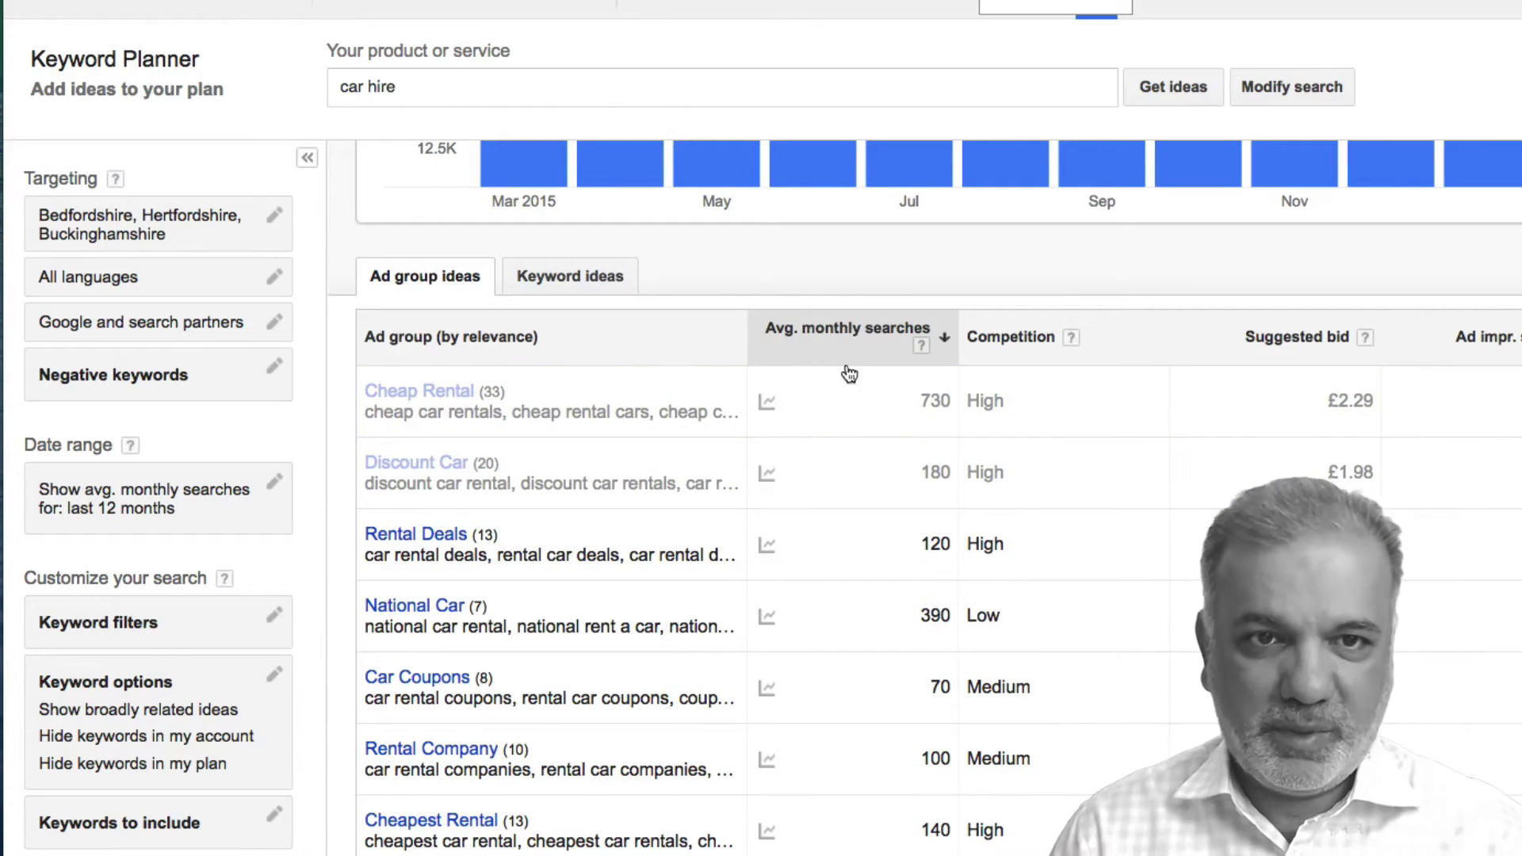
{"action": "left_click", "coordinate": [830, 361]}
{"action": "scroll", "coordinate": [953, 655], "scroll_direction": "down", "scroll_amount": 2}
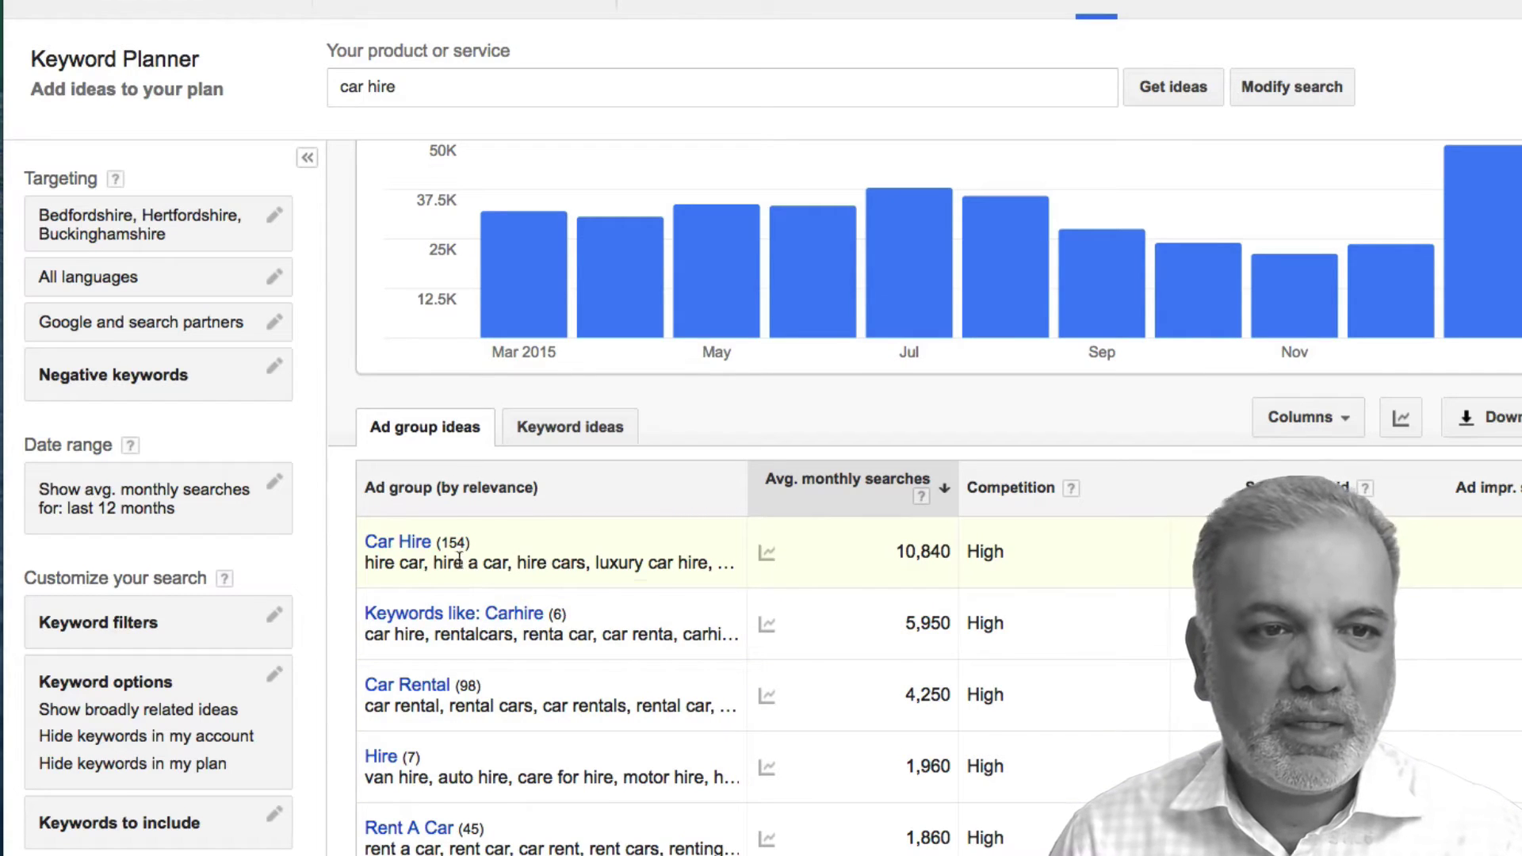
- Open the Car Hire ad group's keywords sorted by most monthly searches first
{"action": "left_click_drag", "start_coordinate": [889, 552], "coordinate": [956, 551]}
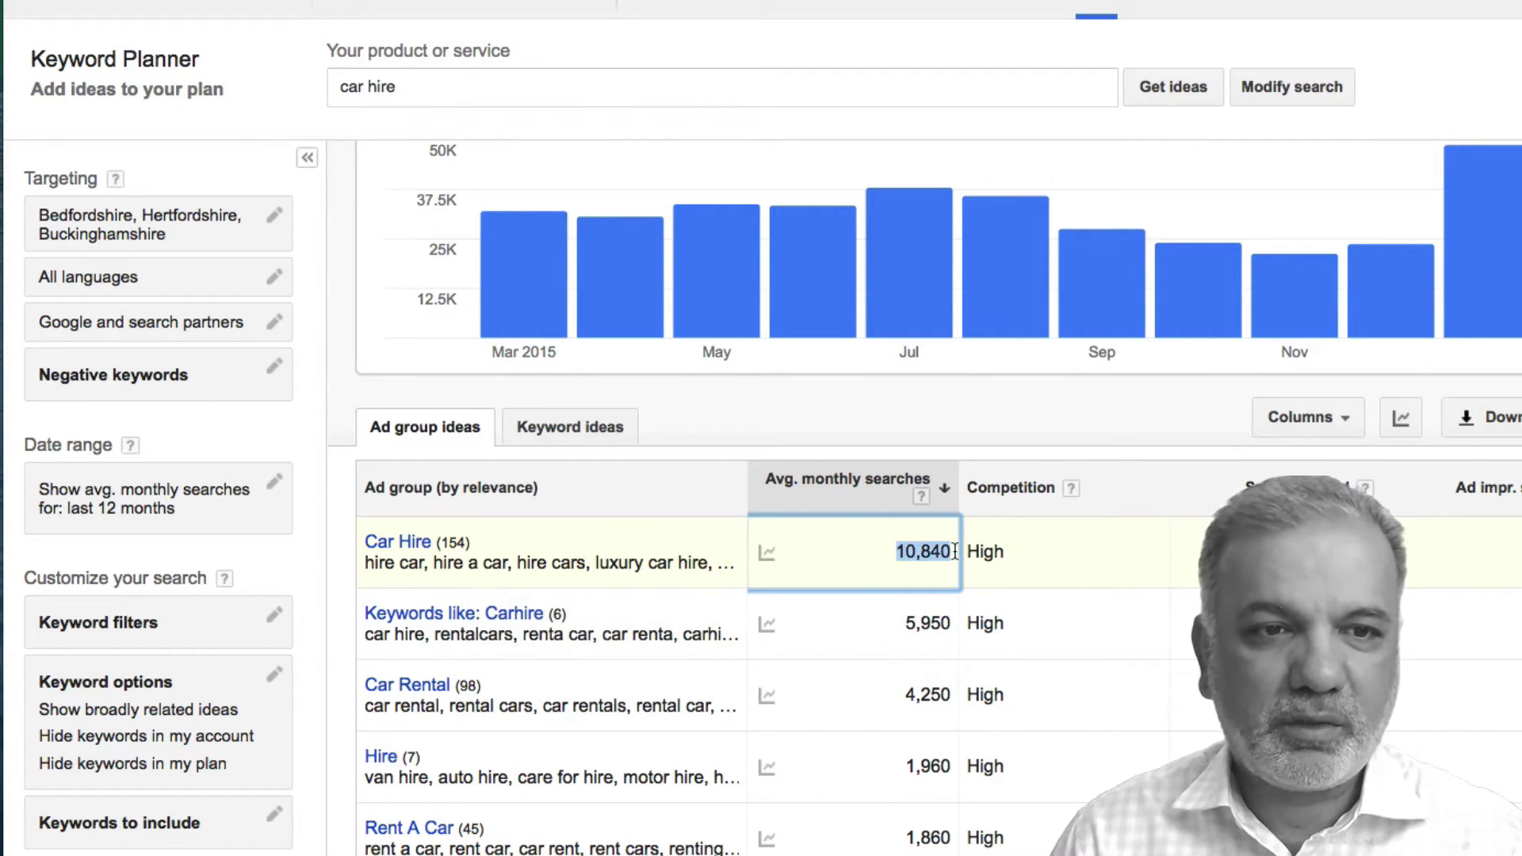
{"action": "left_click", "coordinate": [402, 543]}
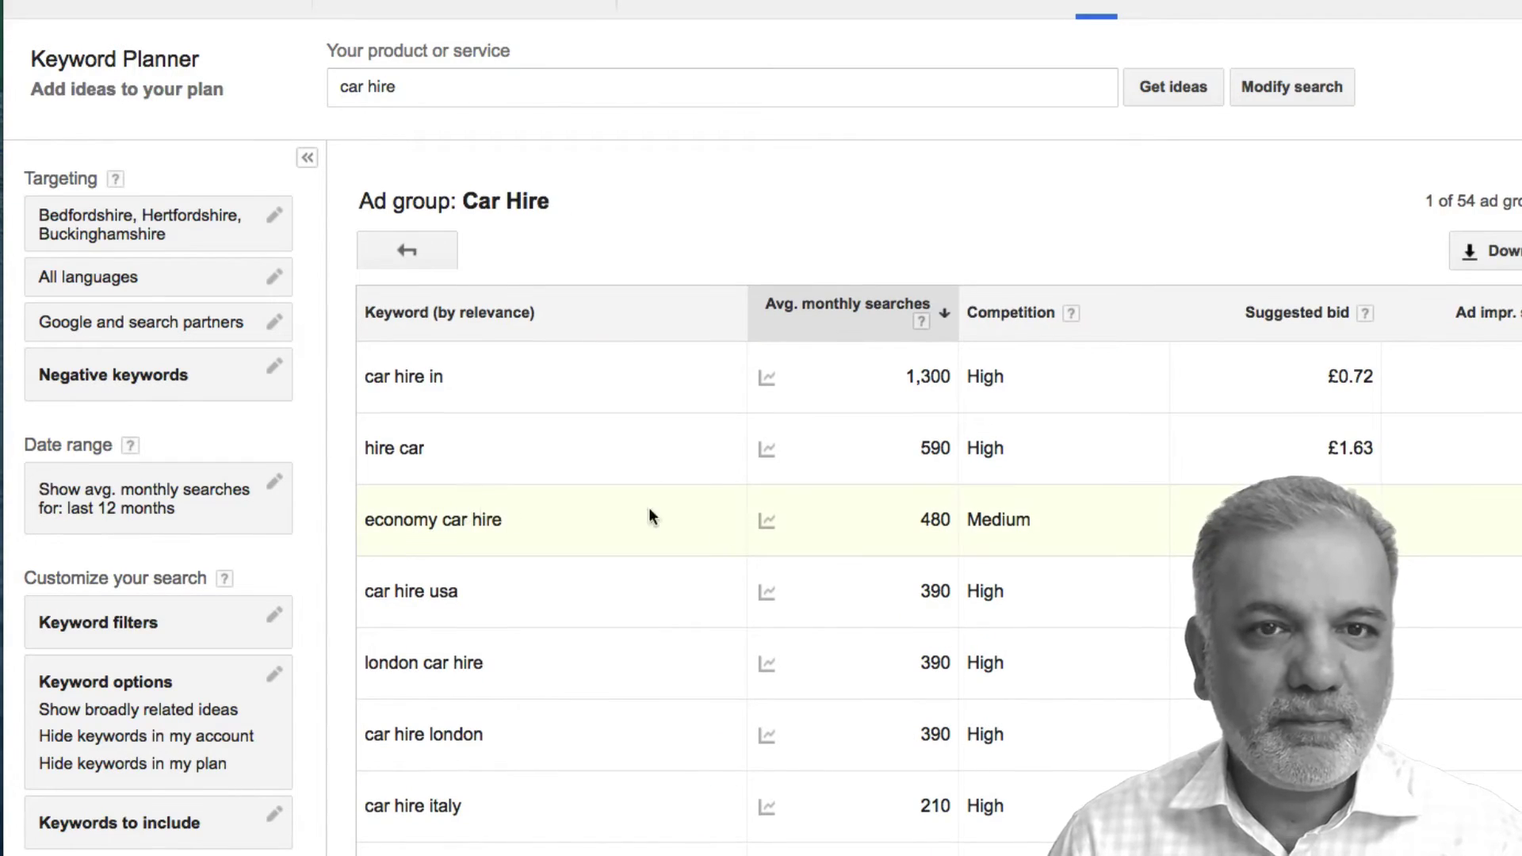
{"action": "left_click", "coordinate": [819, 309]}
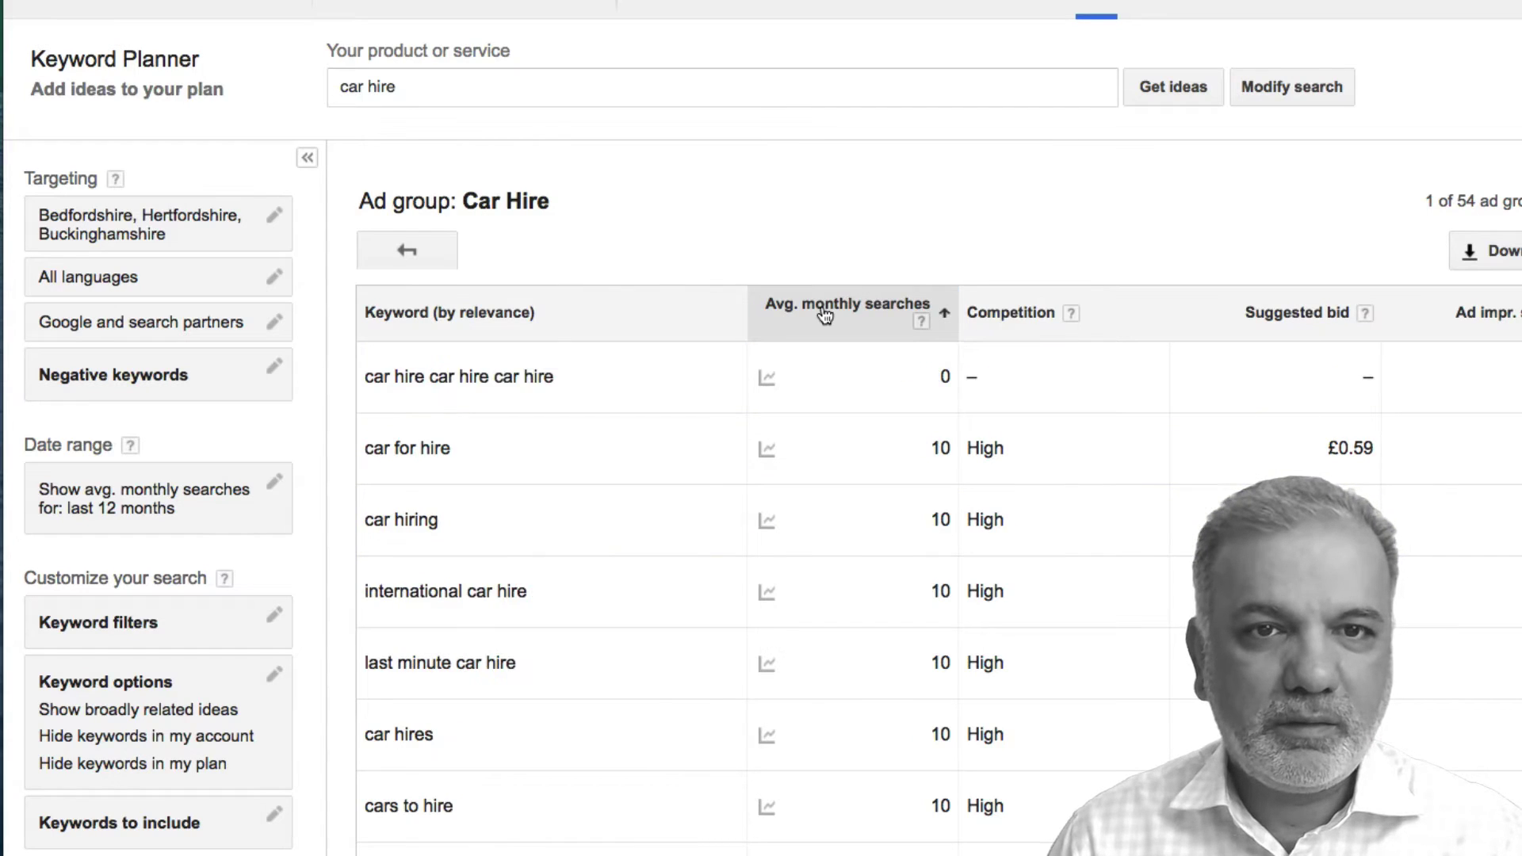
{"action": "left_click", "coordinate": [819, 309]}
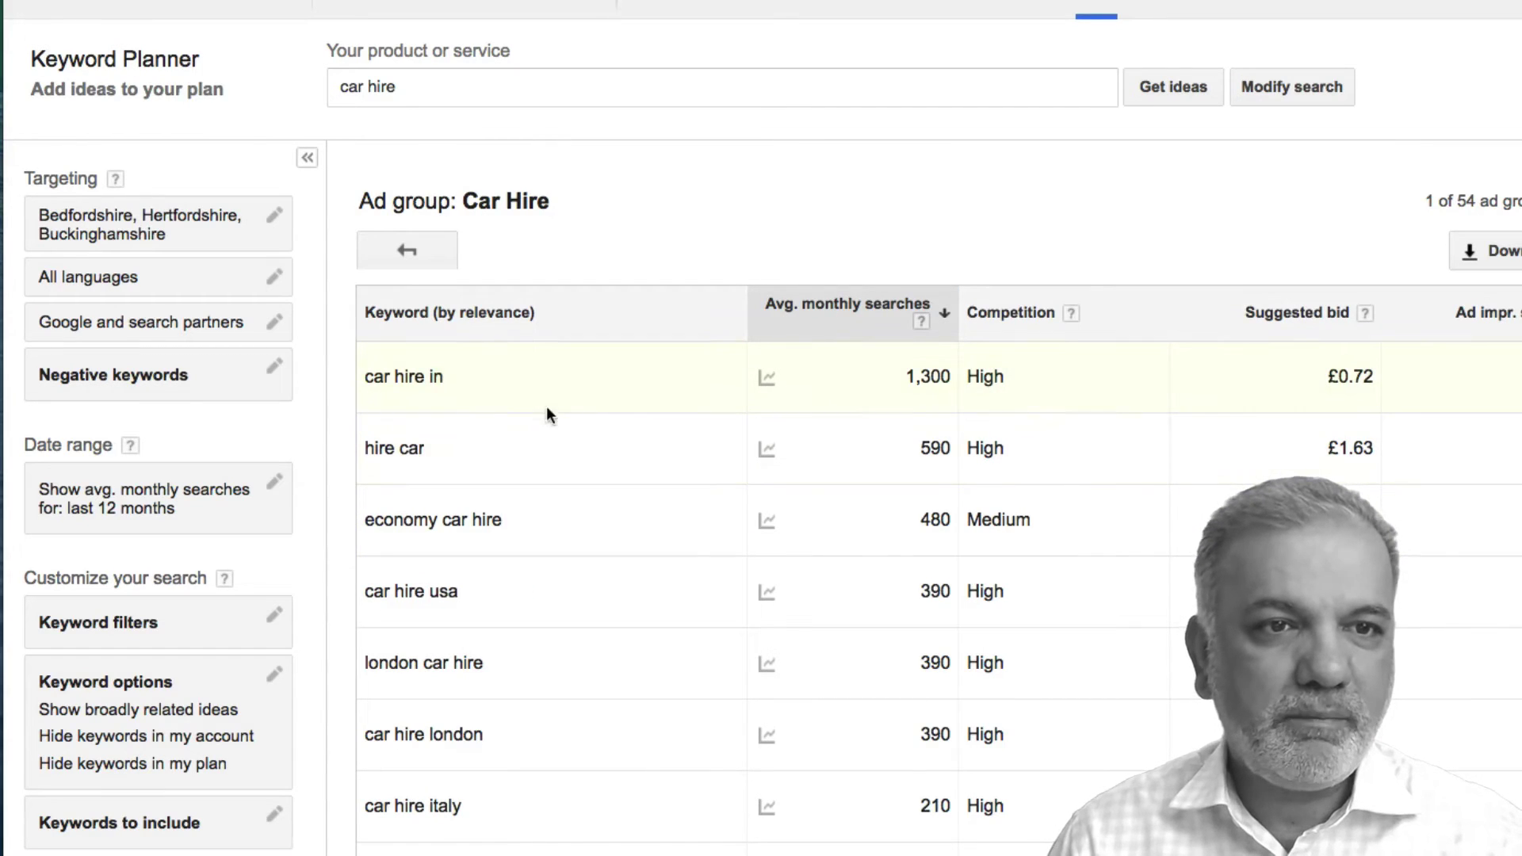
- Copy the 'economy car hire' keyword and pick the empty row under Discount Car Rental
{"action": "left_click", "coordinate": [364, 377]}
{"action": "left_click_drag", "start_coordinate": [368, 377], "coordinate": [444, 378]}
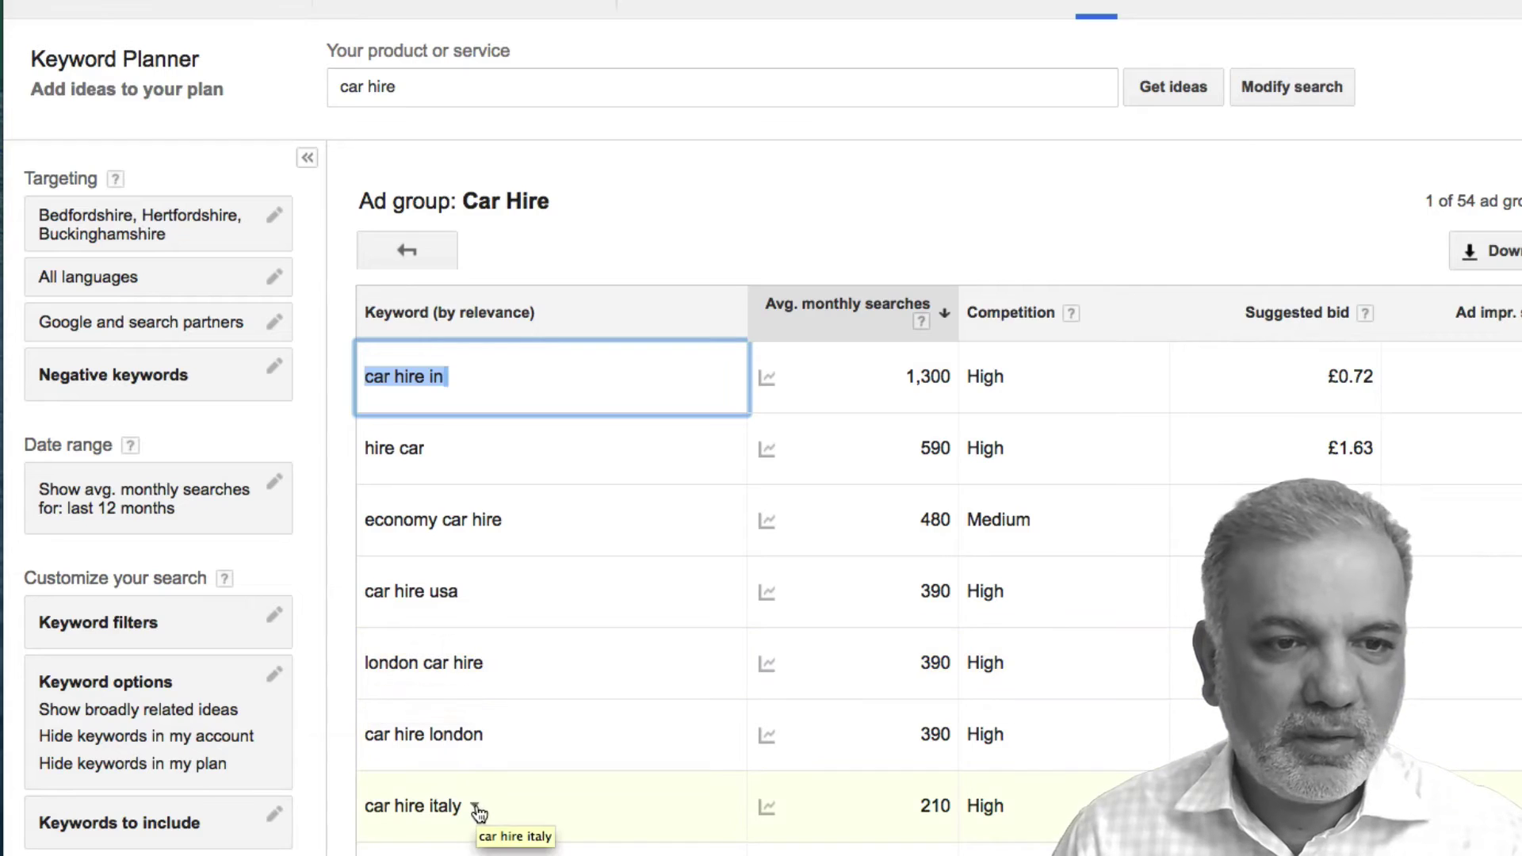
{"action": "scroll", "coordinate": [476, 802], "scroll_direction": "down", "scroll_amount": 3}
{"action": "scroll", "coordinate": [515, 777], "scroll_direction": "down", "scroll_amount": 4}
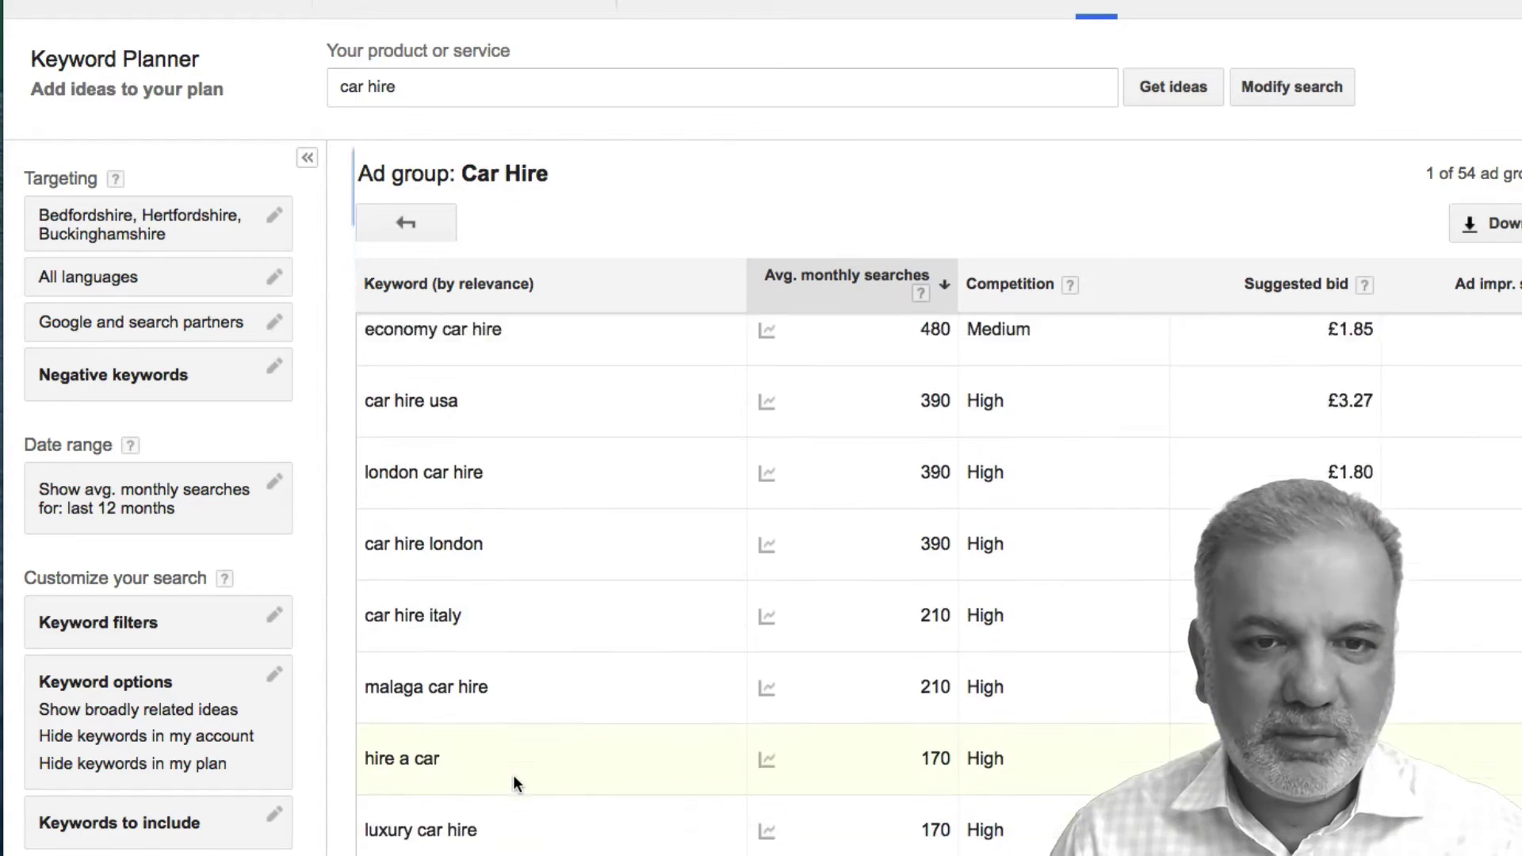
{"action": "scroll", "coordinate": [515, 771], "scroll_direction": "up", "scroll_amount": 5}
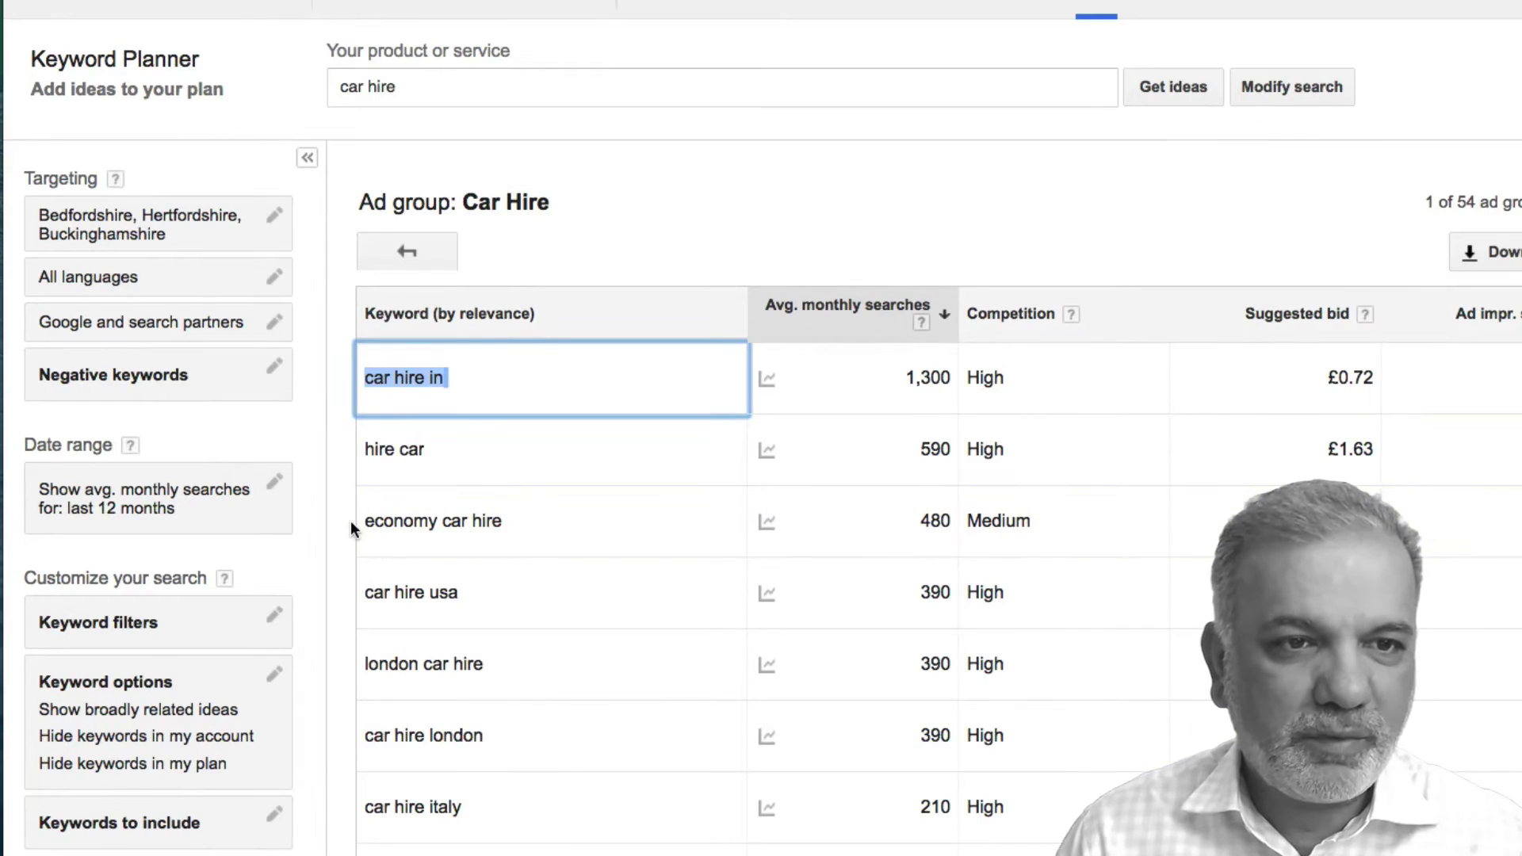
{"action": "left_click_drag", "start_coordinate": [363, 520], "coordinate": [506, 522]}
{"action": "key", "text": "ctrl+c"}
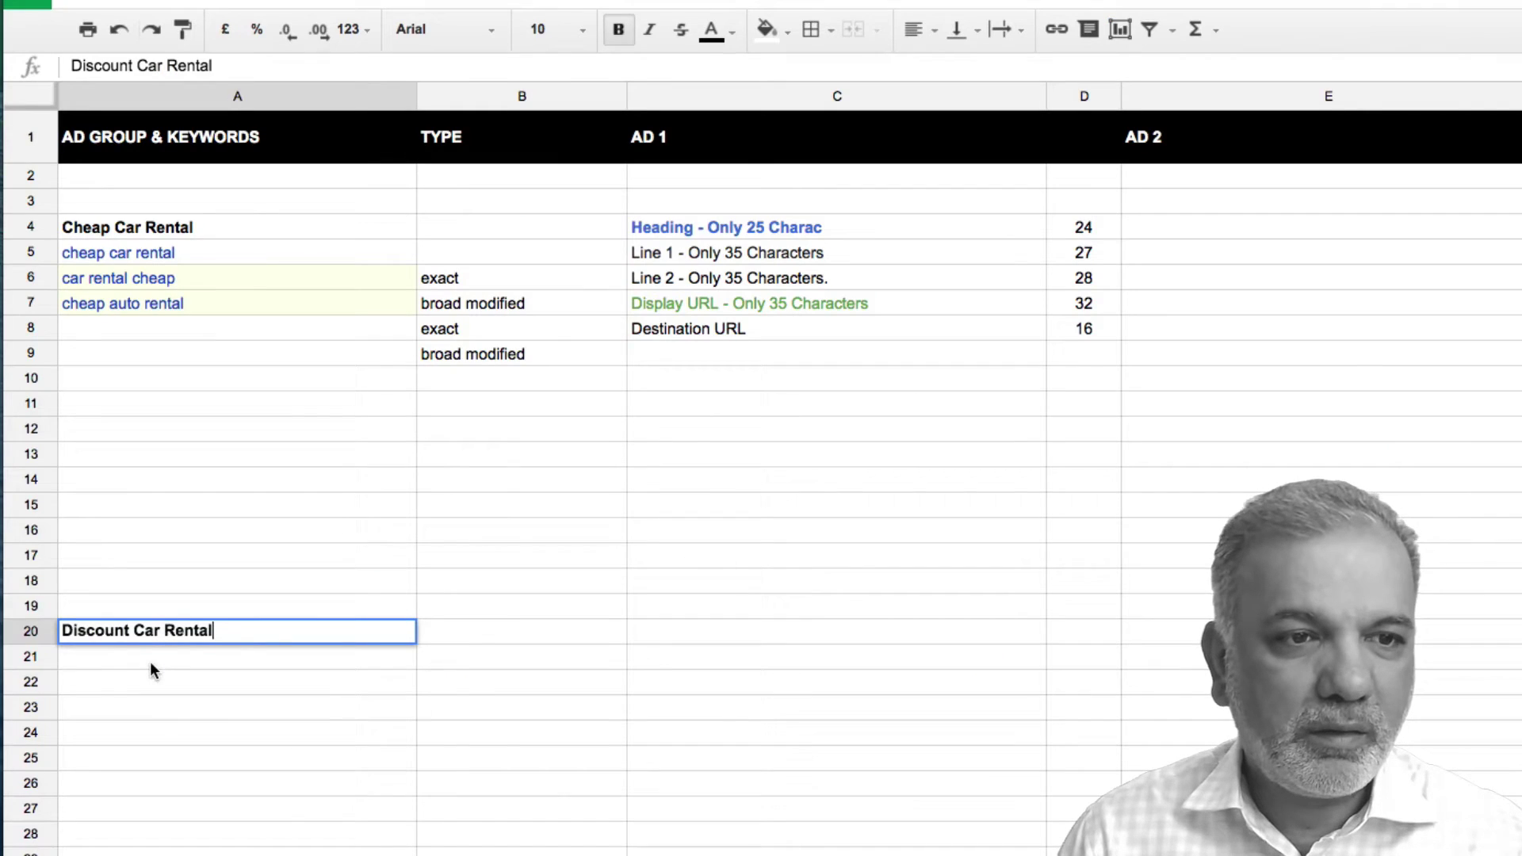
{"action": "left_click", "coordinate": [146, 669]}
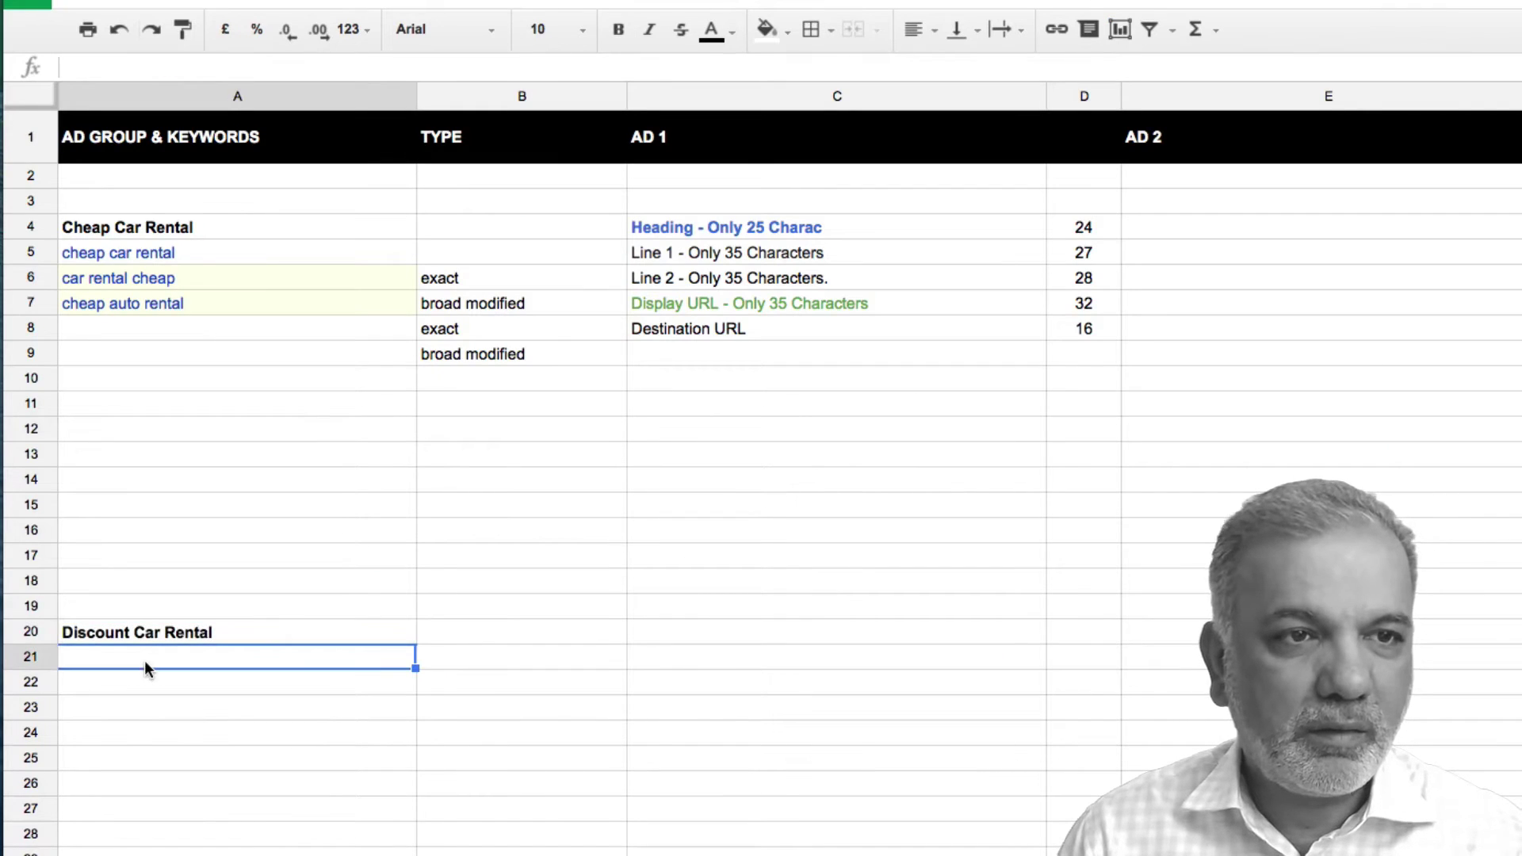
- Paste 'economy car hire' into A21 and rename the A20 heading 'Car Hire'
{"action": "key", "text": "ctrl+v"}
{"action": "left_click", "coordinate": [187, 636]}
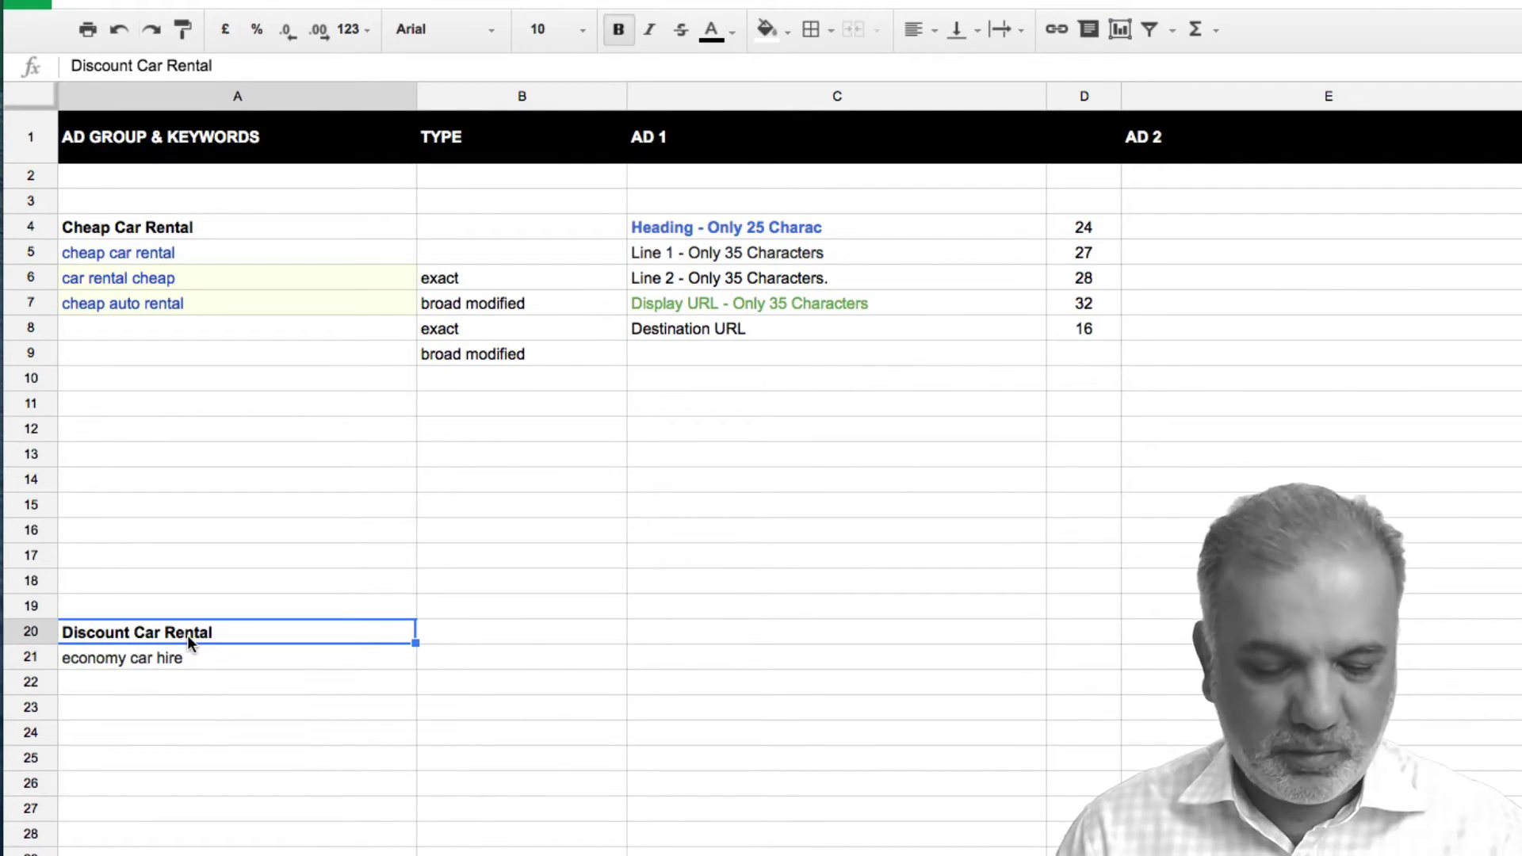
{"action": "type", "text": "Car Hire"}
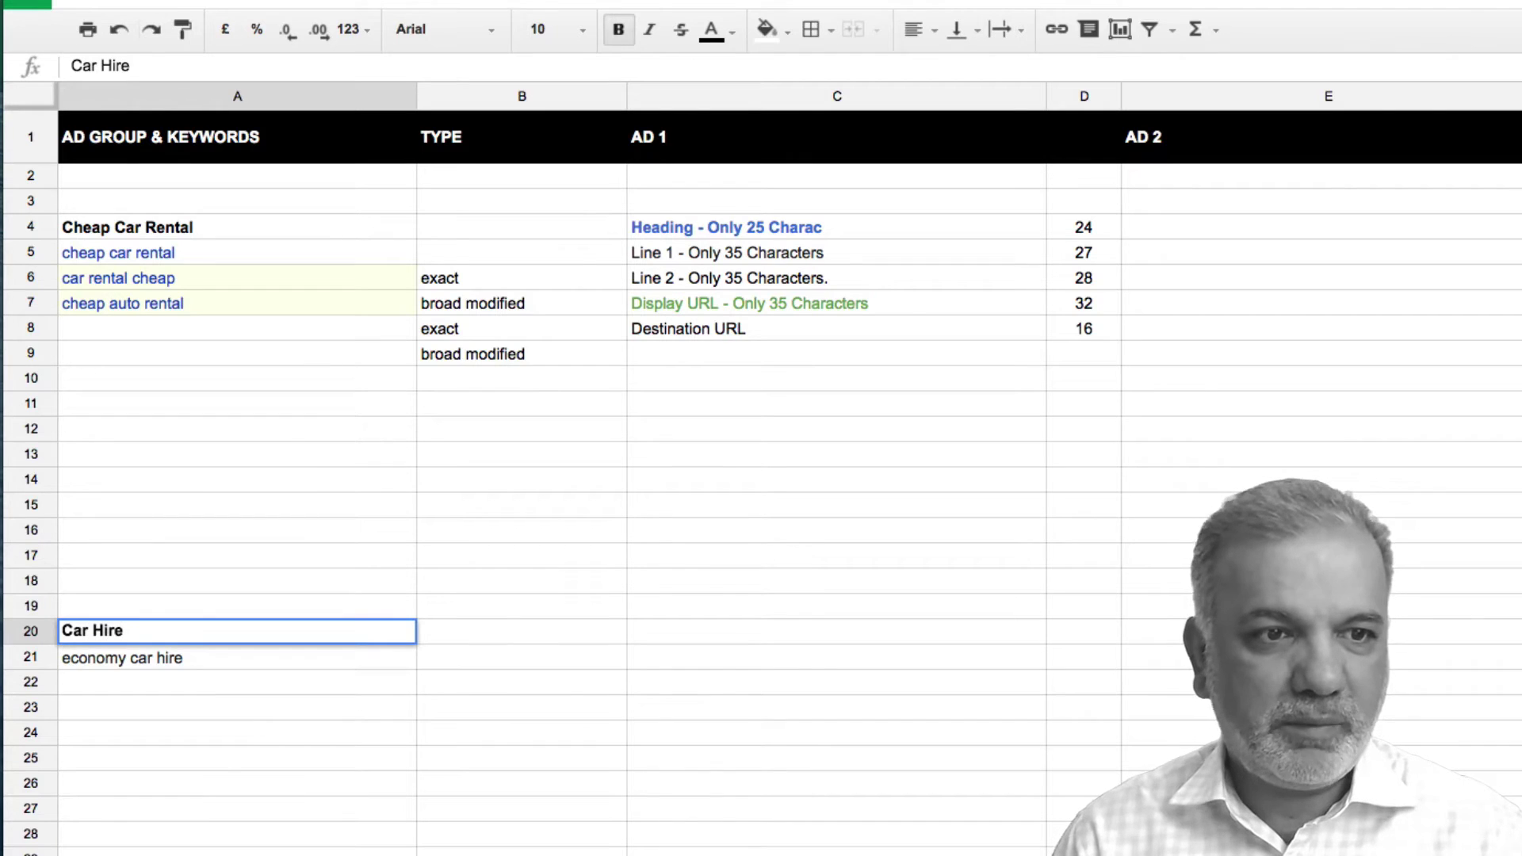
{"action": "key", "text": "Return"}
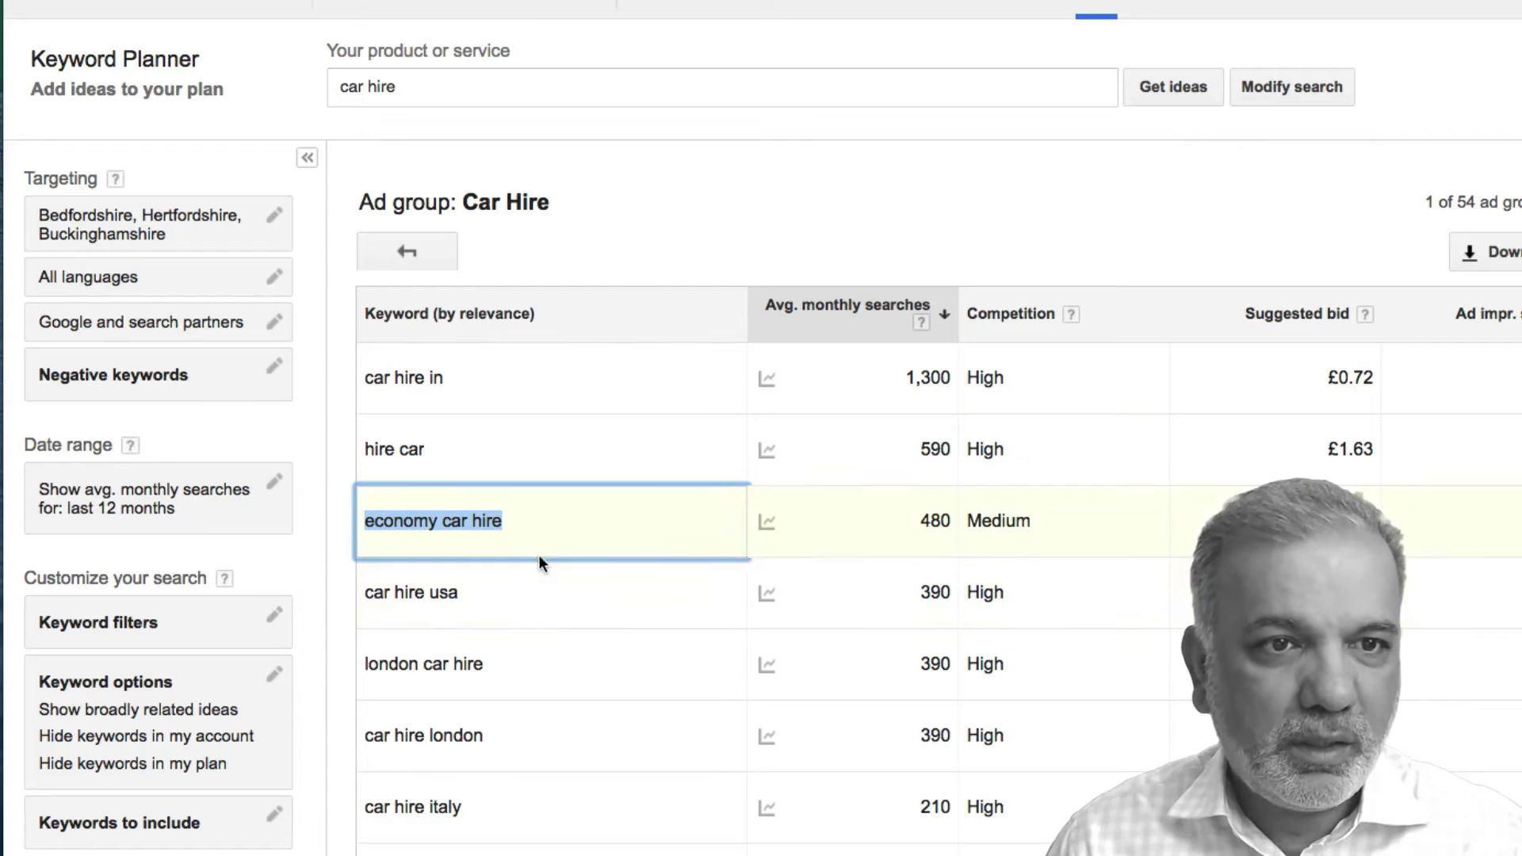
- Copy '7 seater car hire' from Keyword Planner into cell A22
{"action": "scroll", "coordinate": [582, 606], "scroll_direction": "down", "scroll_amount": 5}
{"action": "scroll", "coordinate": [578, 604], "scroll_direction": "down", "scroll_amount": 5}
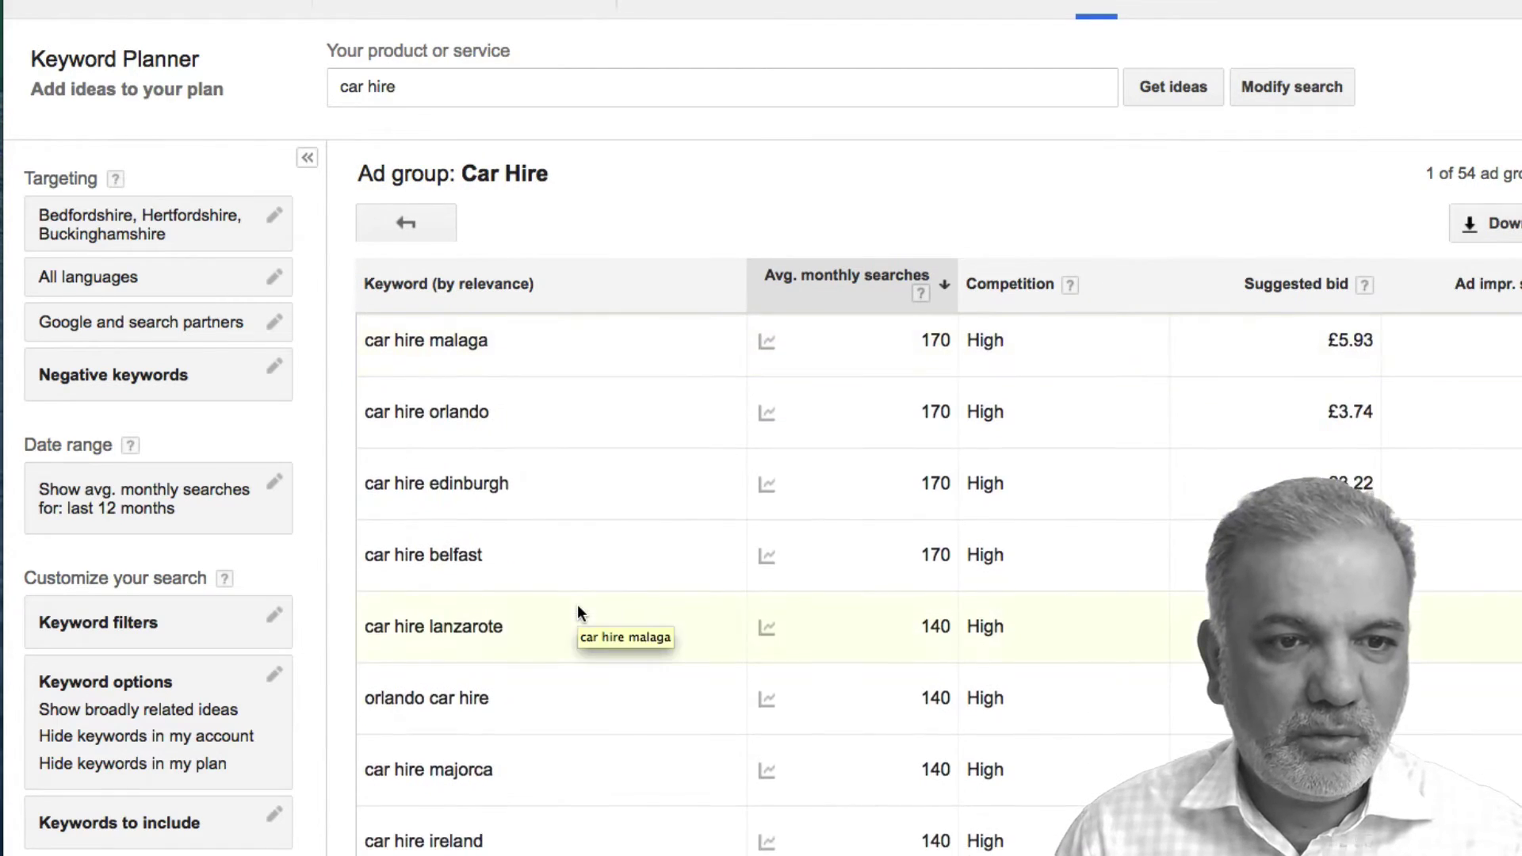
{"action": "scroll", "coordinate": [577, 604], "scroll_direction": "down", "scroll_amount": 4}
{"action": "scroll", "coordinate": [577, 611], "scroll_direction": "down", "scroll_amount": 2}
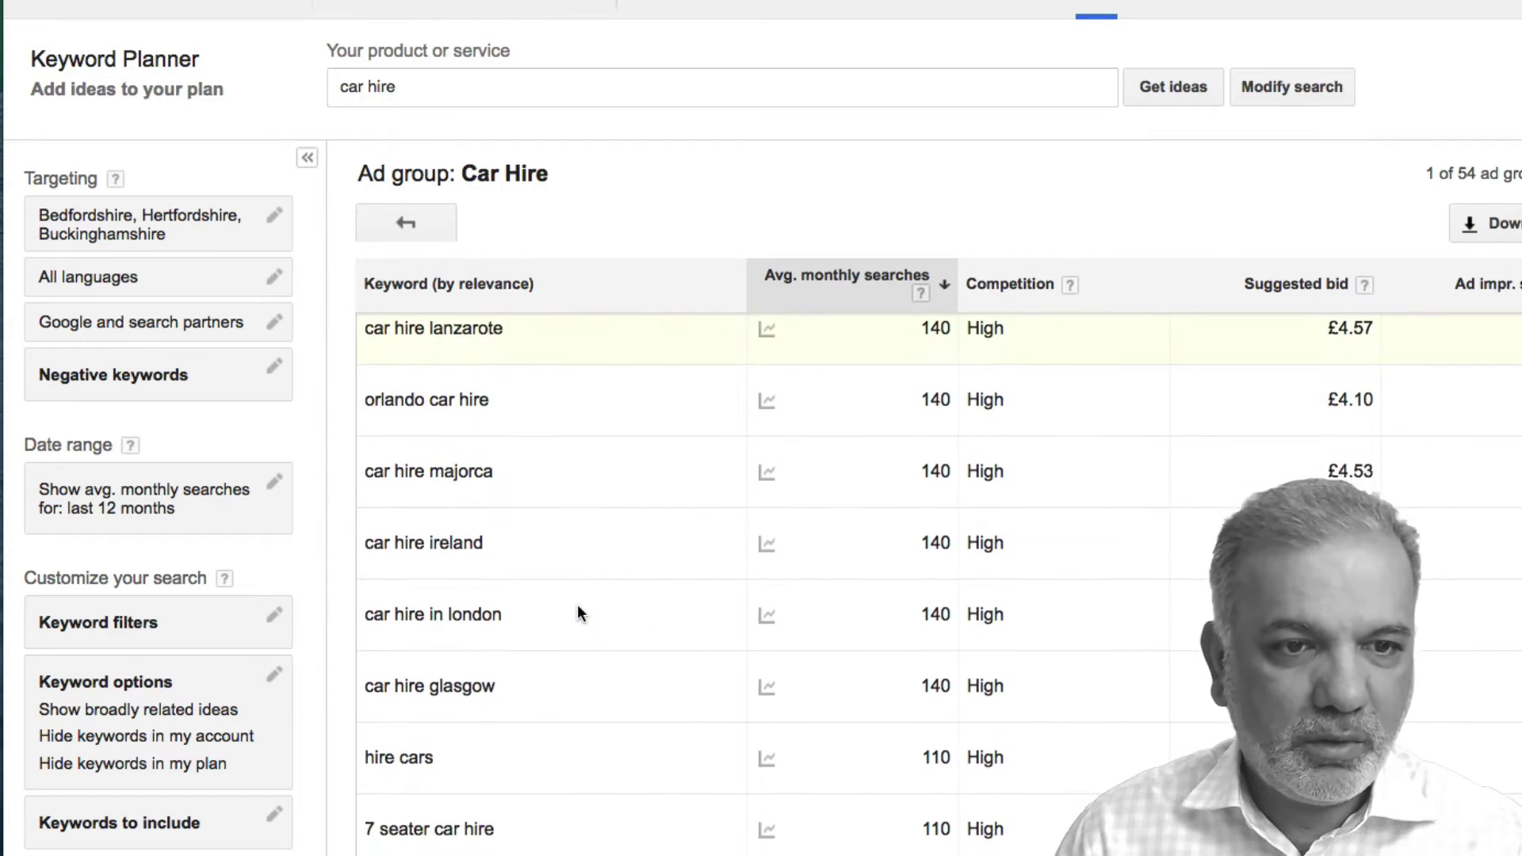
{"action": "scroll", "coordinate": [577, 614], "scroll_direction": "down", "scroll_amount": 2}
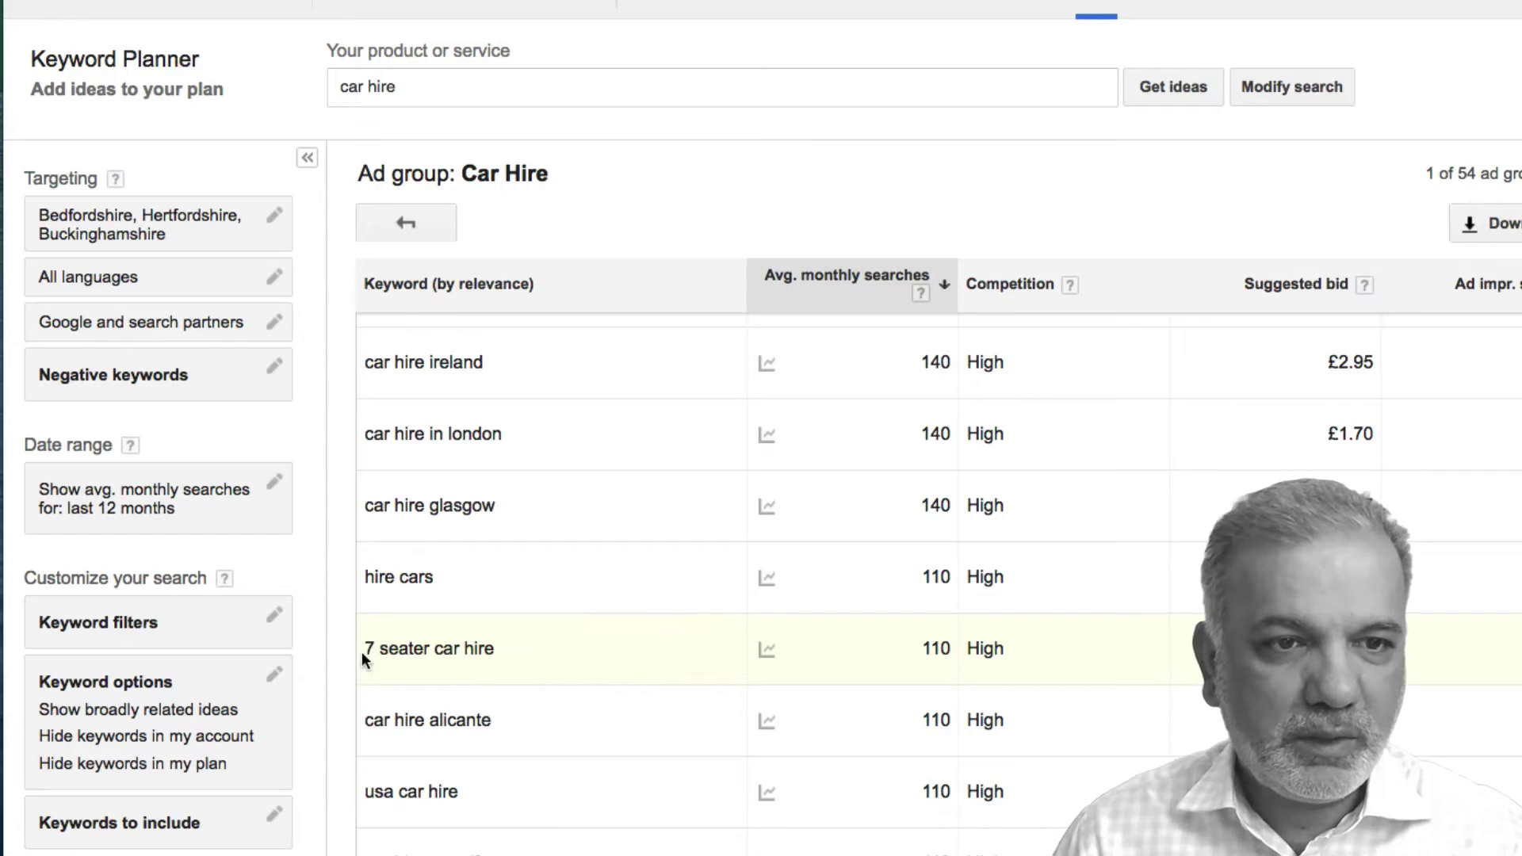
{"action": "left_click_drag", "start_coordinate": [365, 652], "coordinate": [527, 650]}
{"action": "key", "text": "ctrl+c"}
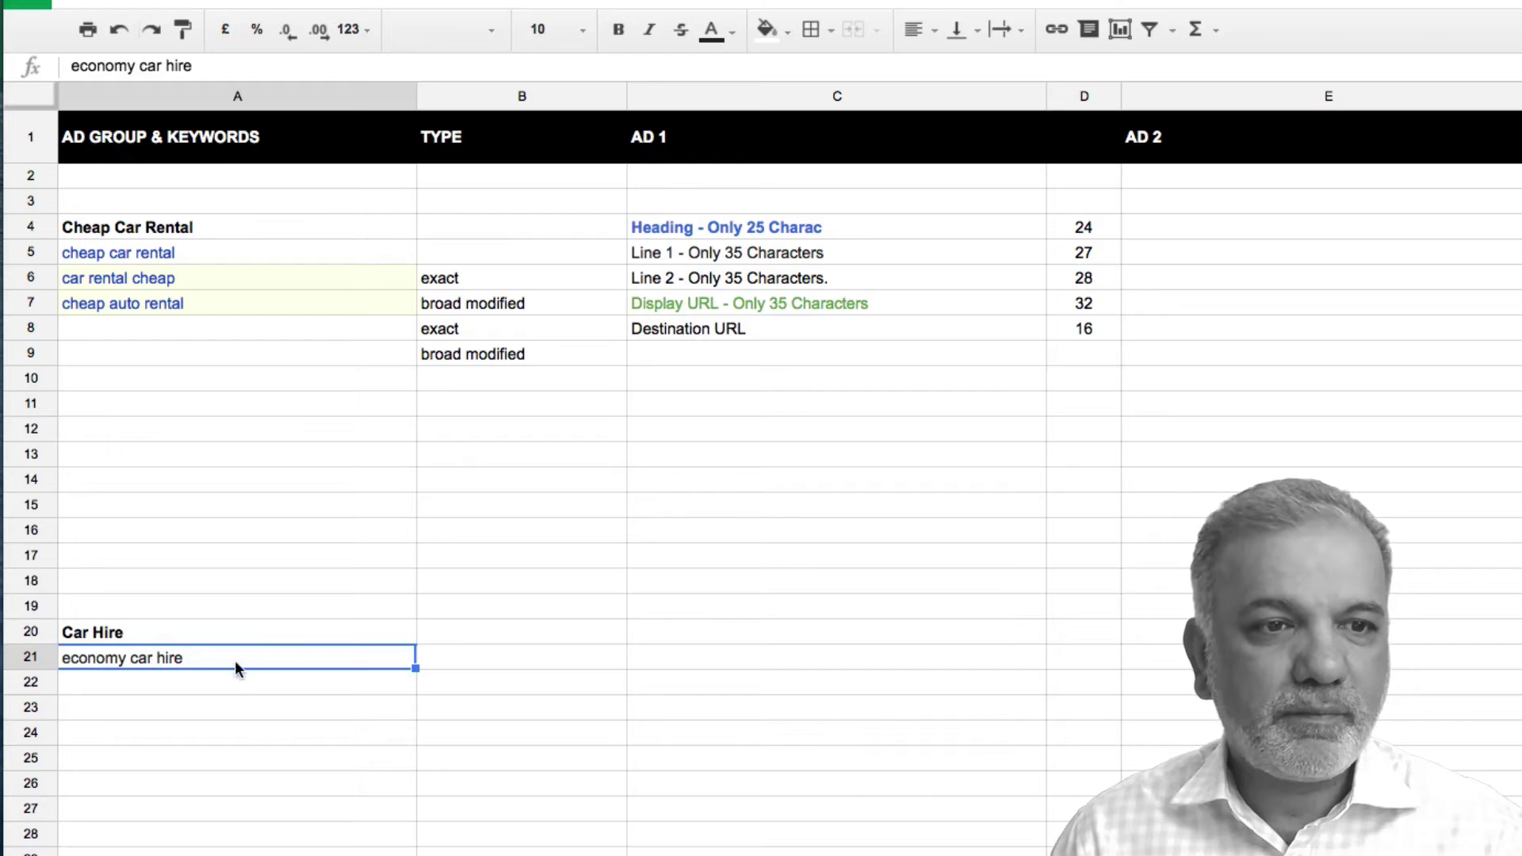
{"action": "left_click", "coordinate": [193, 682]}
{"action": "key", "text": "ctrl+v"}
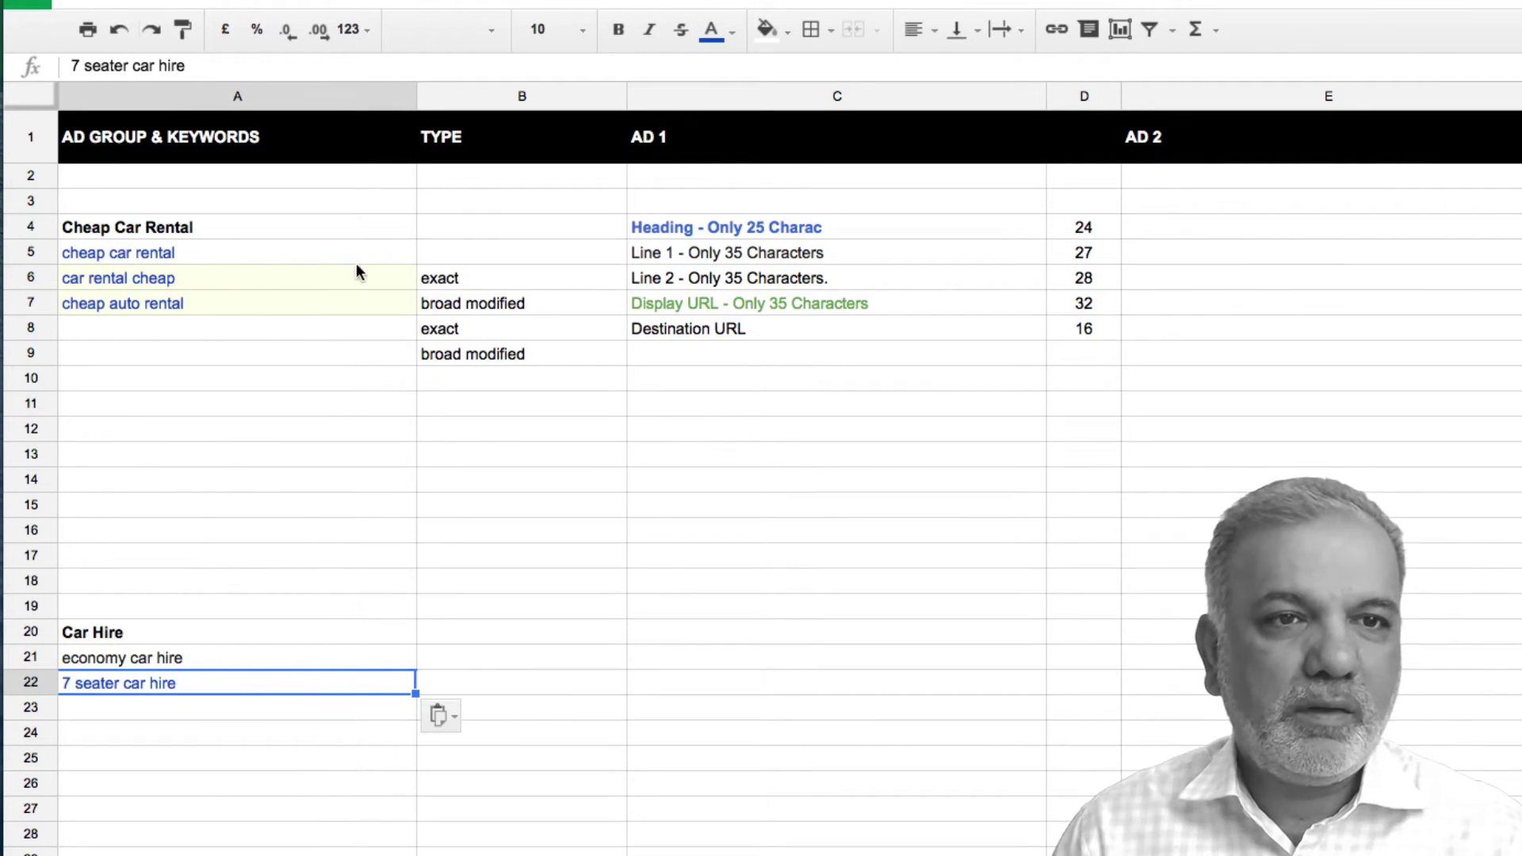
- Give the keywords in A5:A7 black text on a white background
{"action": "left_click", "coordinate": [252, 252]}
{"action": "left_click", "coordinate": [230, 313], "text": "shift"}
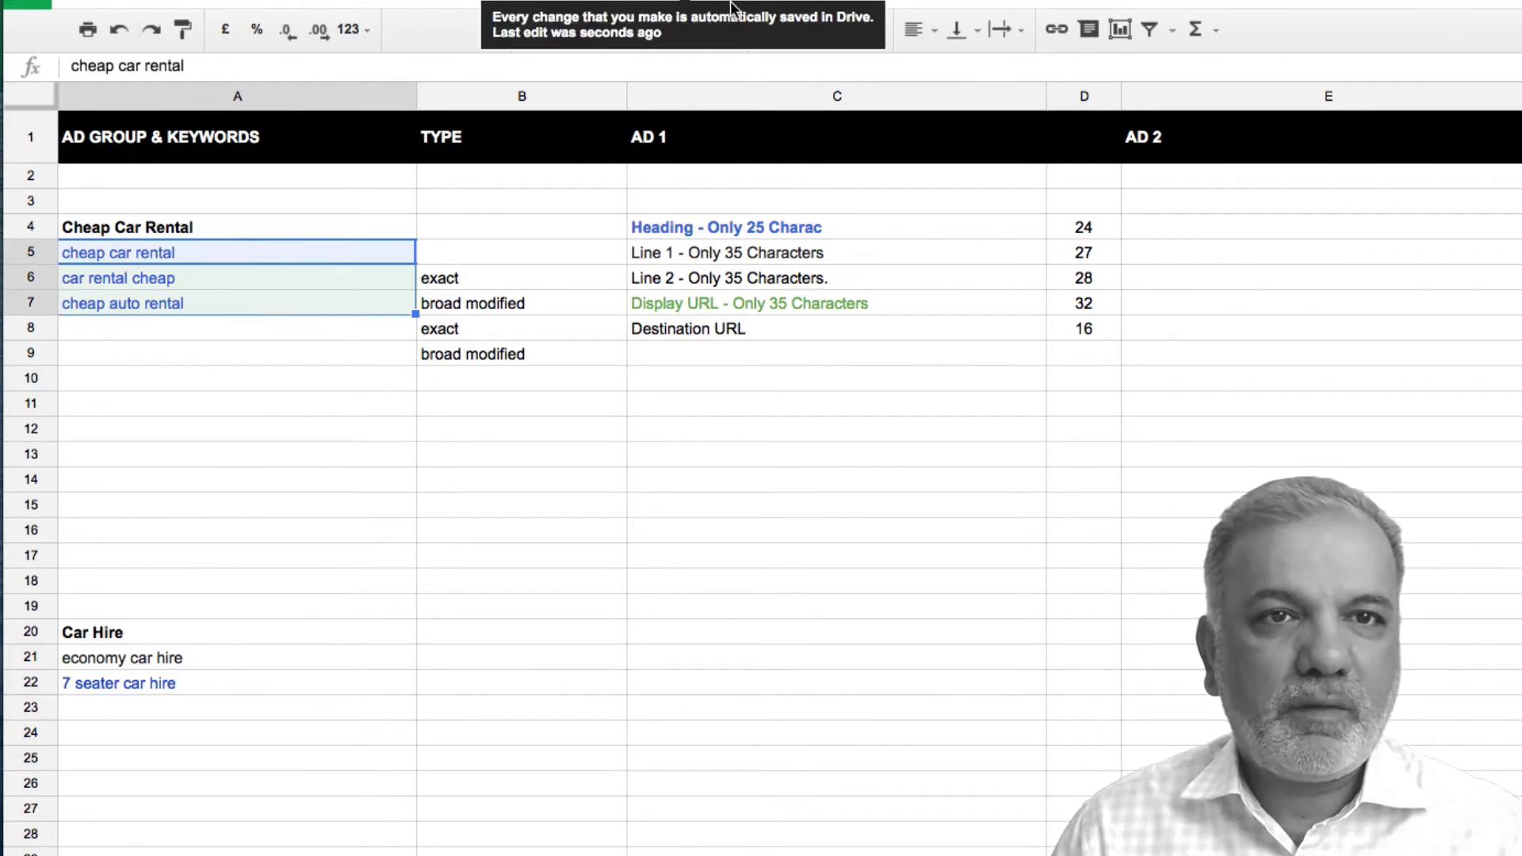
{"action": "left_click", "coordinate": [726, 36]}
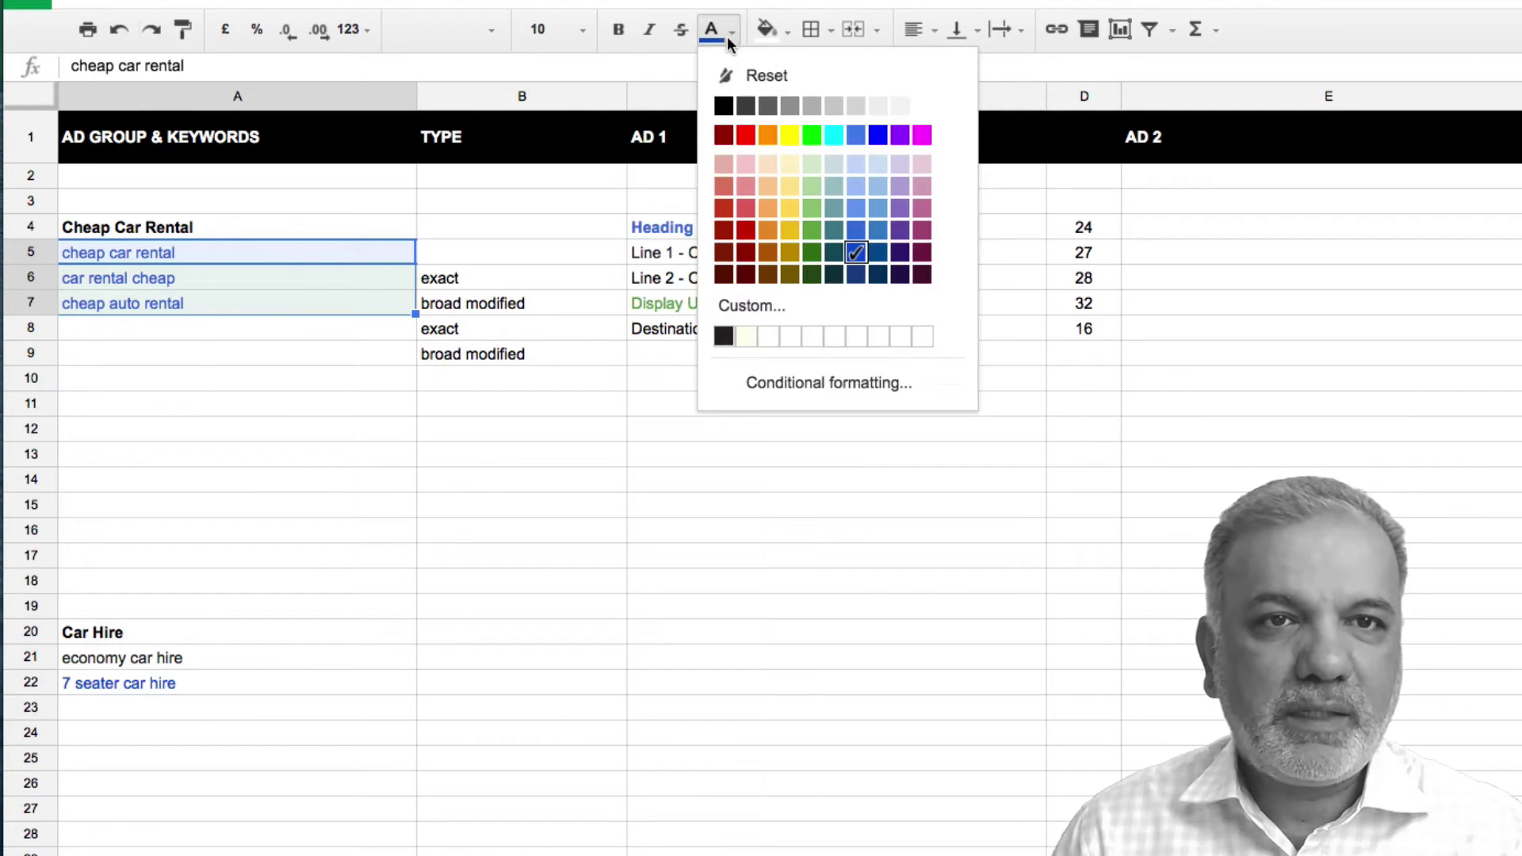
{"action": "left_click", "coordinate": [724, 106]}
{"action": "left_click", "coordinate": [770, 29]}
{"action": "left_click", "coordinate": [975, 104]}
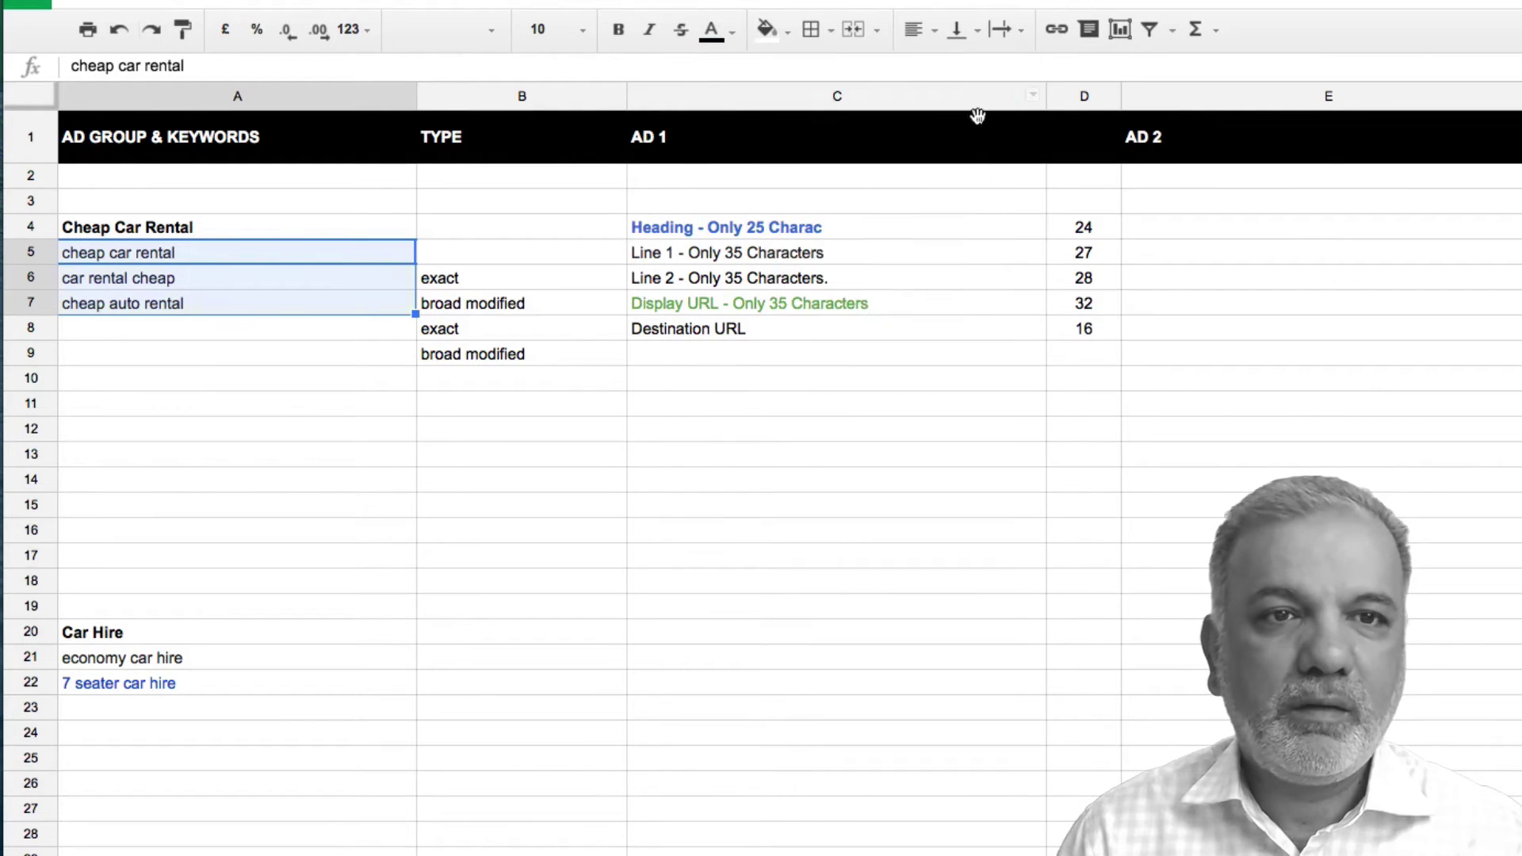
- Clear the match types in B6:B9 and select Ad 1's heading in C4
{"action": "left_click", "coordinate": [451, 272]}
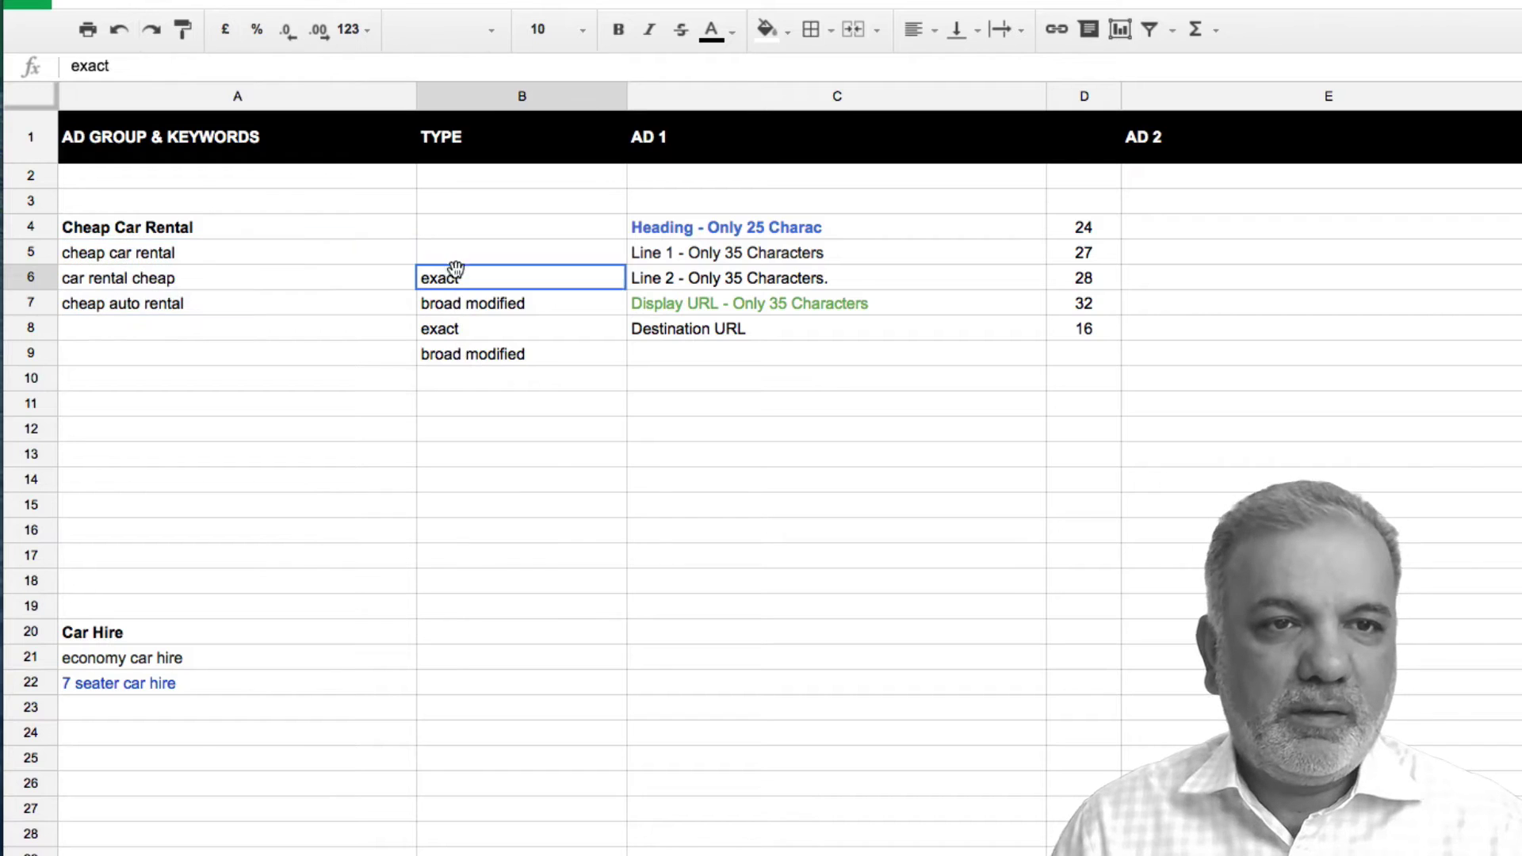
{"action": "left_click", "coordinate": [481, 350], "text": "shift"}
{"action": "key", "text": "Delete"}
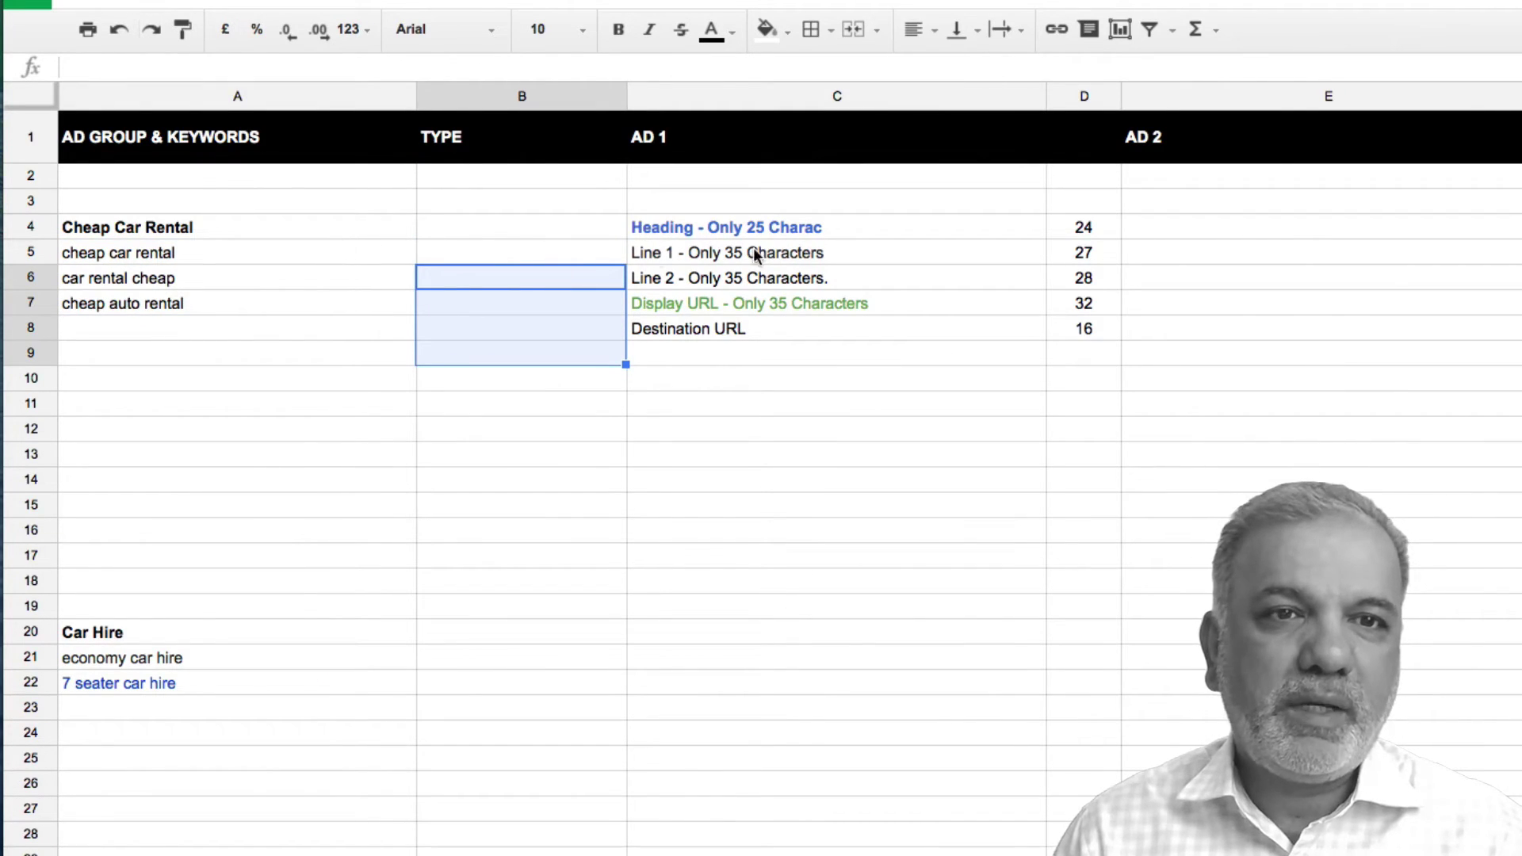
{"action": "left_click", "coordinate": [694, 236]}
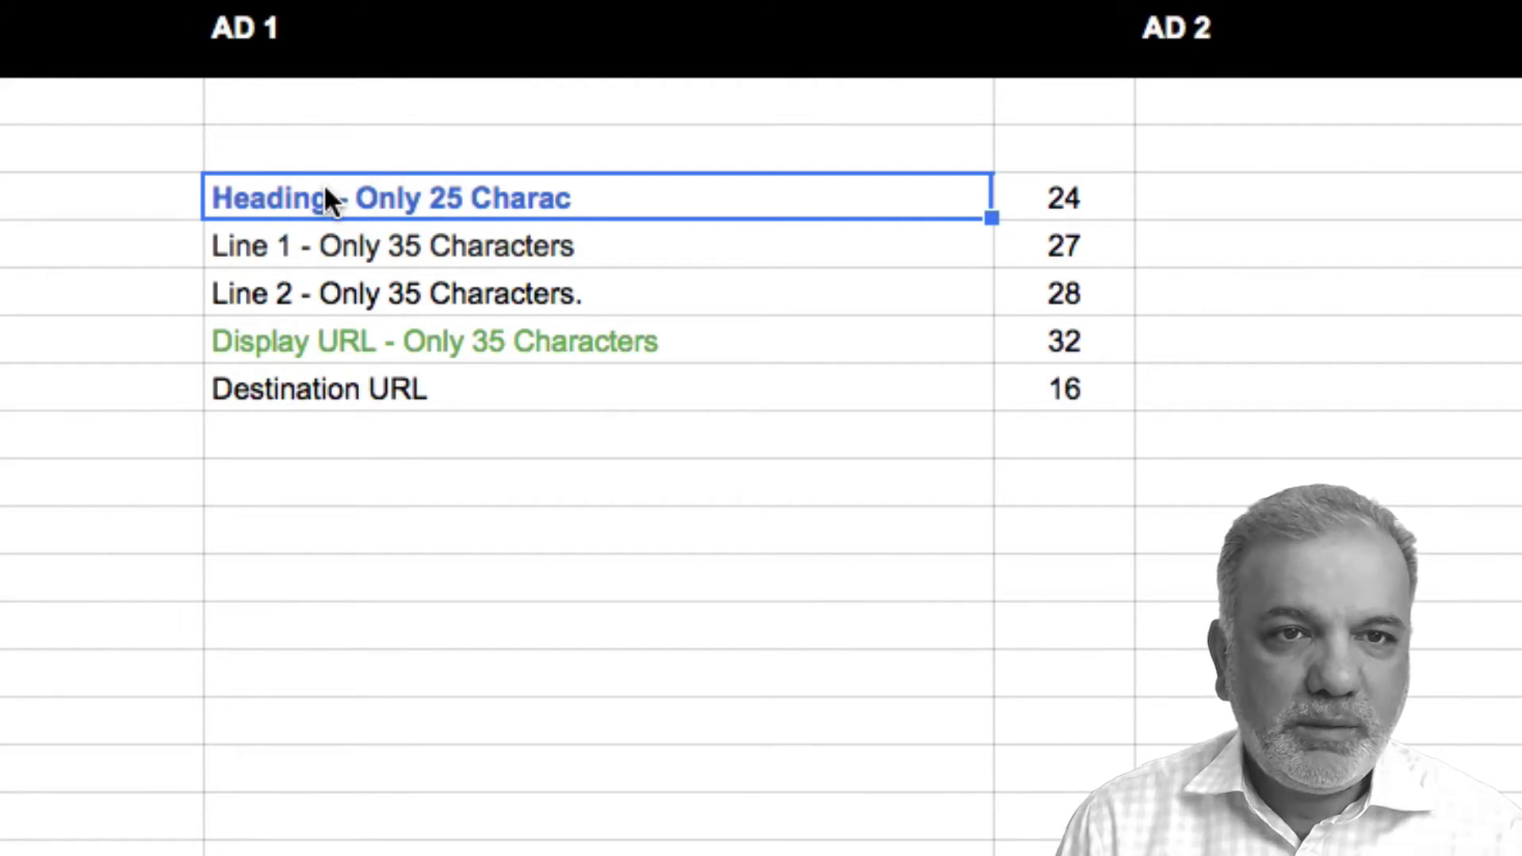
- Type 'Cheap Car Rental' into C4 as the Ad 1 heading, giving a count of 16
{"action": "type", "text": "Cheap "}
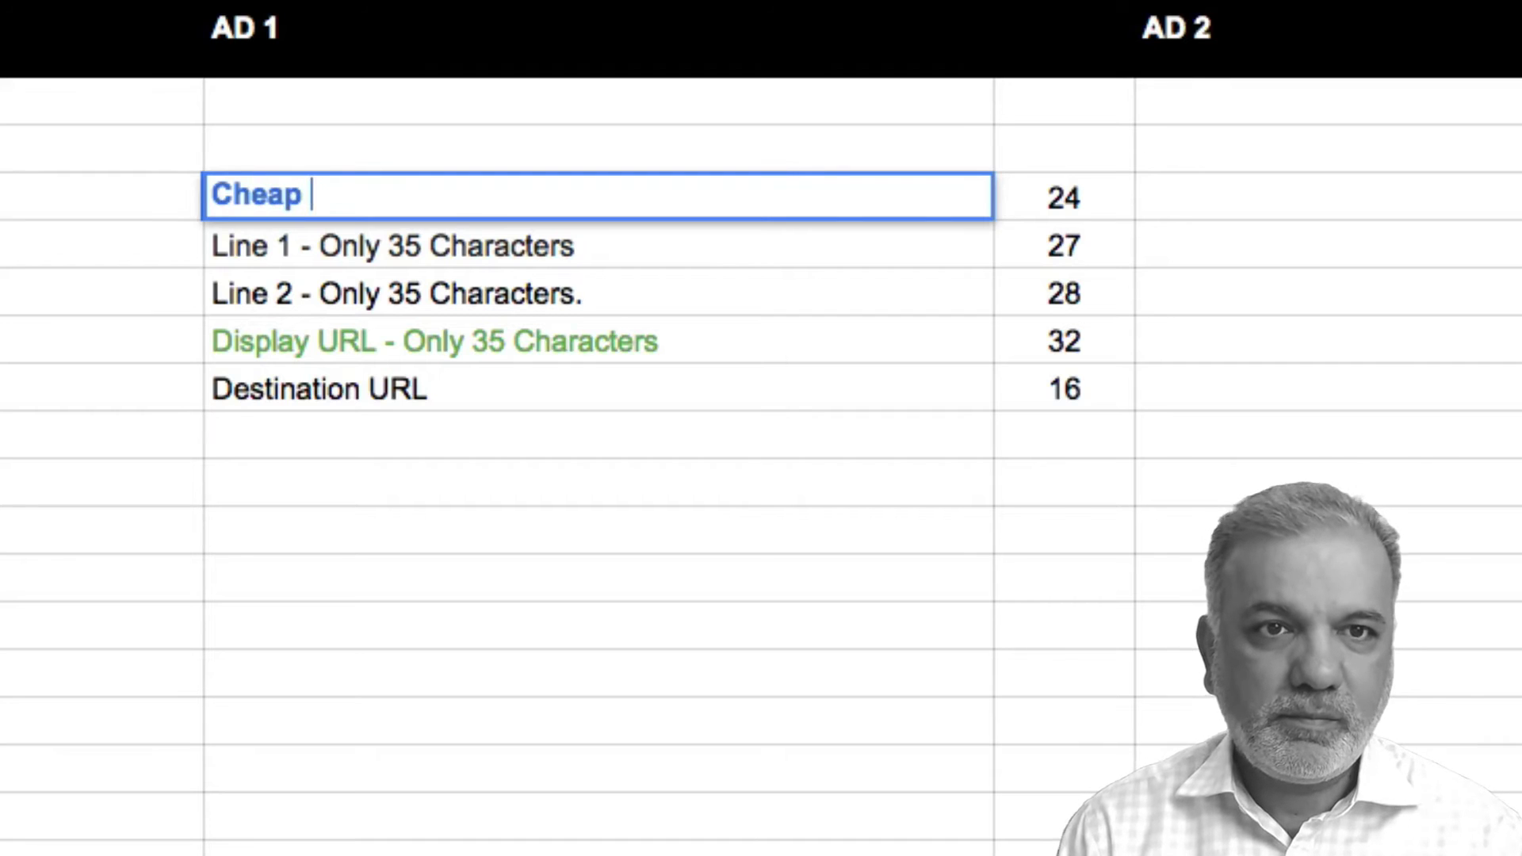
{"action": "type", "text": "Car Rental"}
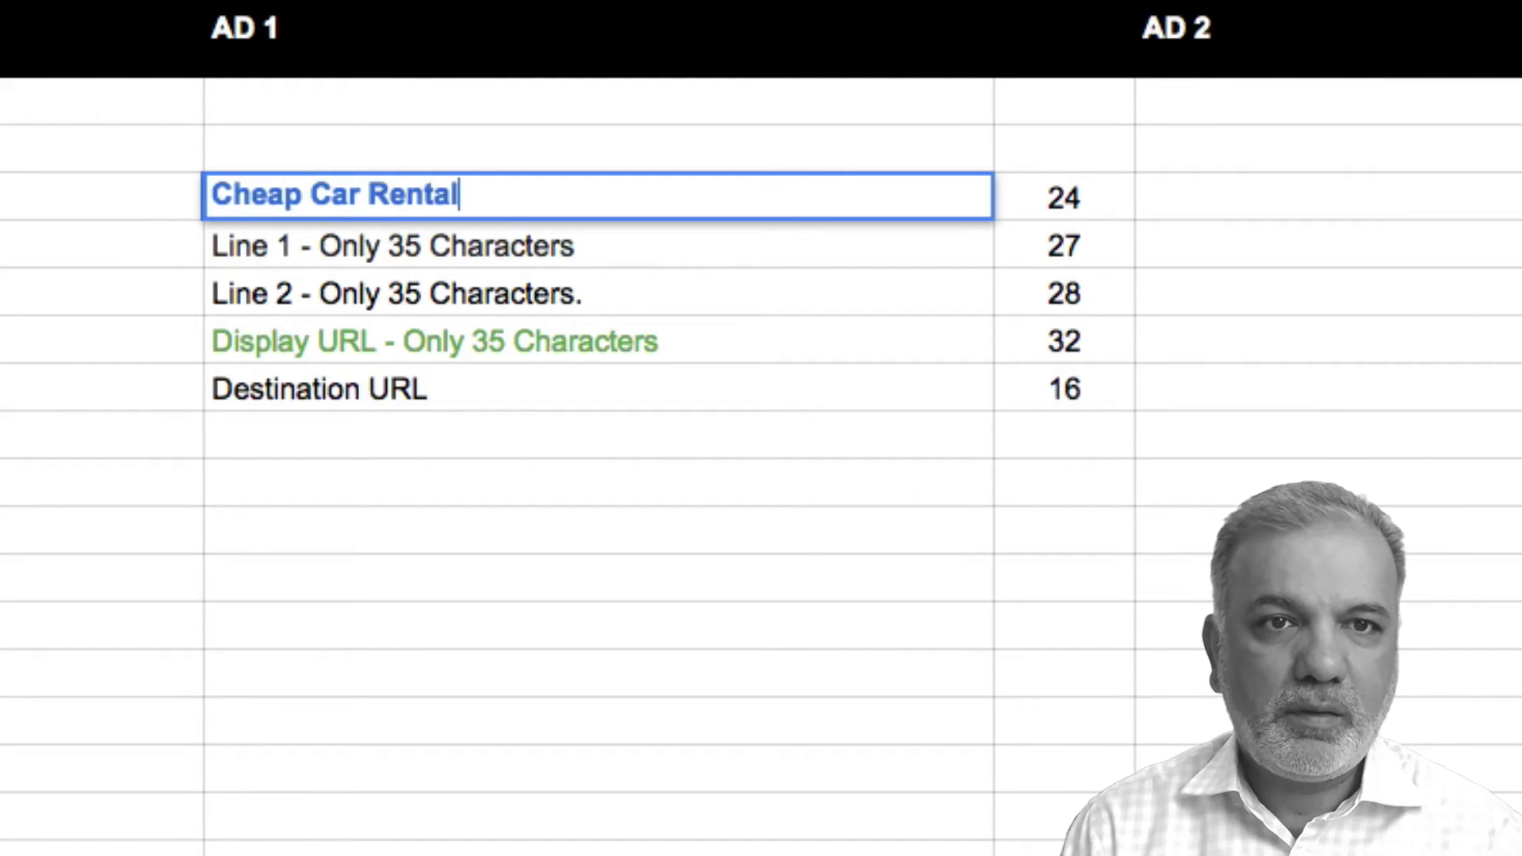
{"action": "key", "text": "Tab"}
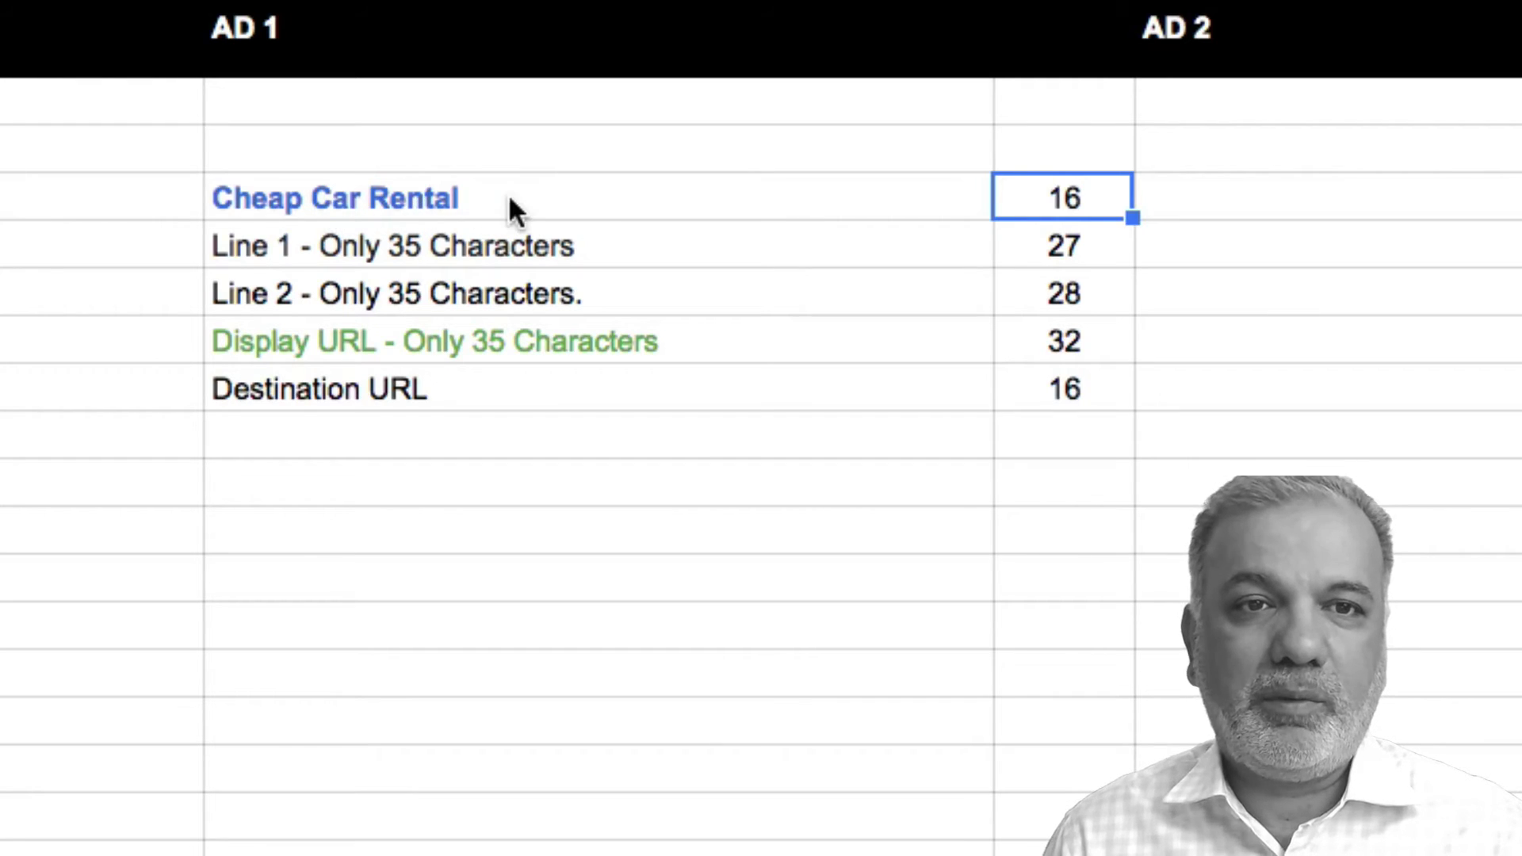
- Extend the Ad 1 heading to 'Cheap Car Rental London'
{"action": "left_click", "coordinate": [295, 200]}
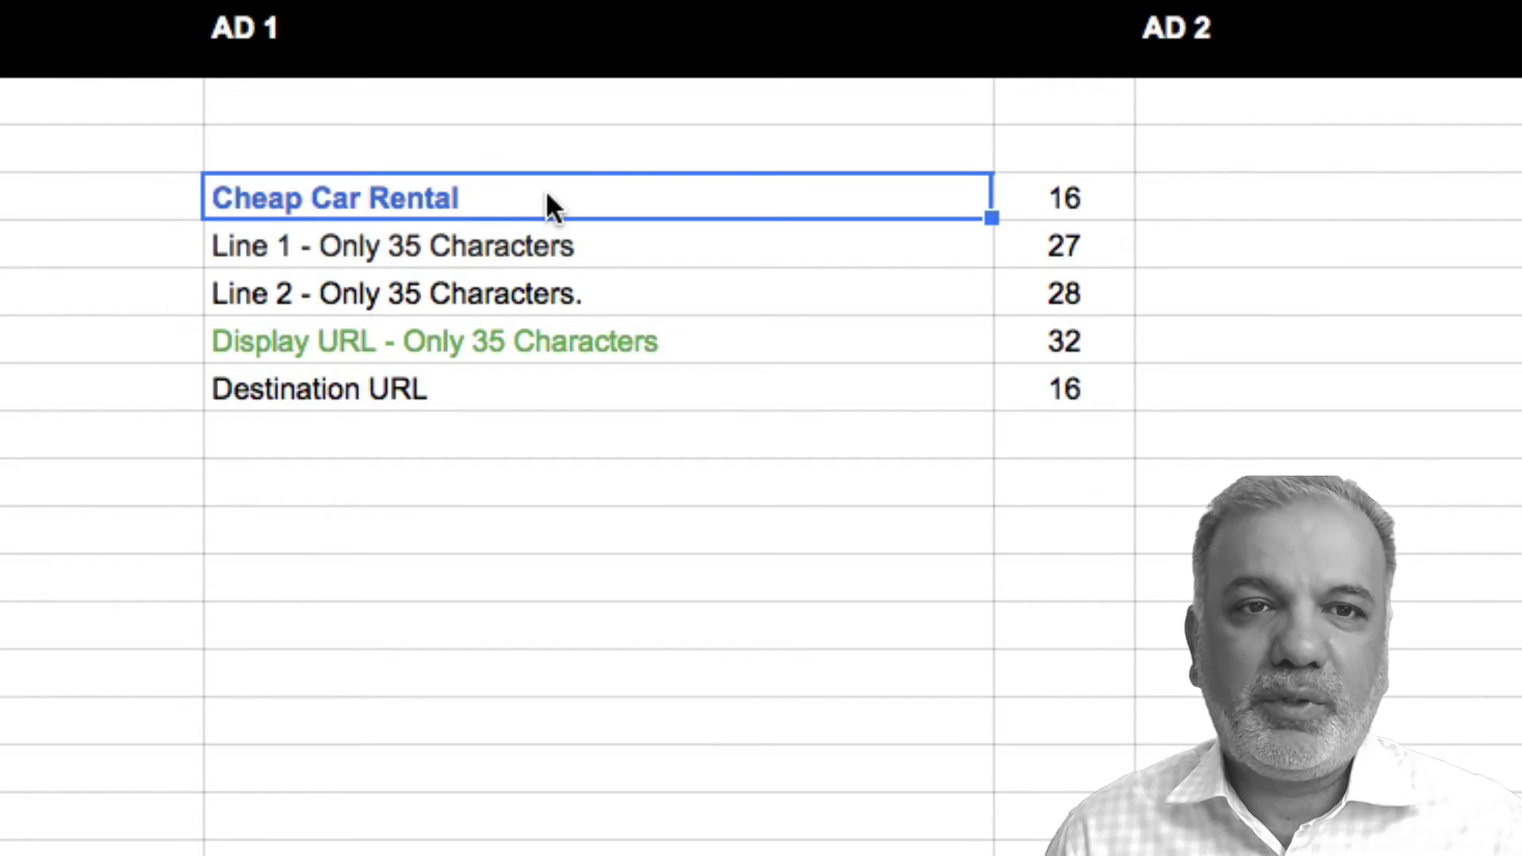
{"action": "double_click", "coordinate": [507, 197]}
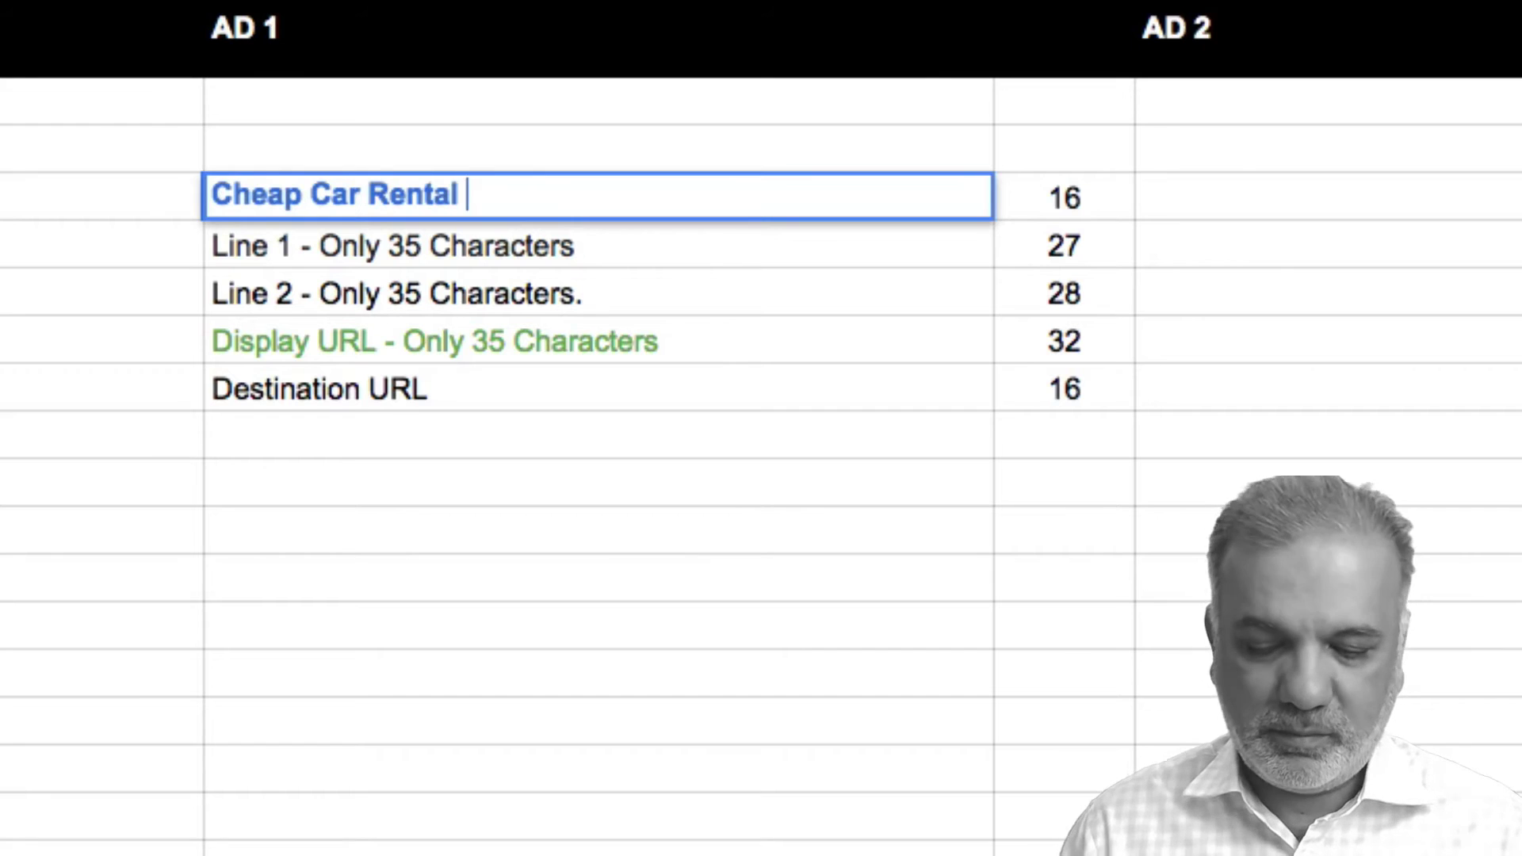
{"action": "type", "text": "London"}
{"action": "key", "text": "Tab"}
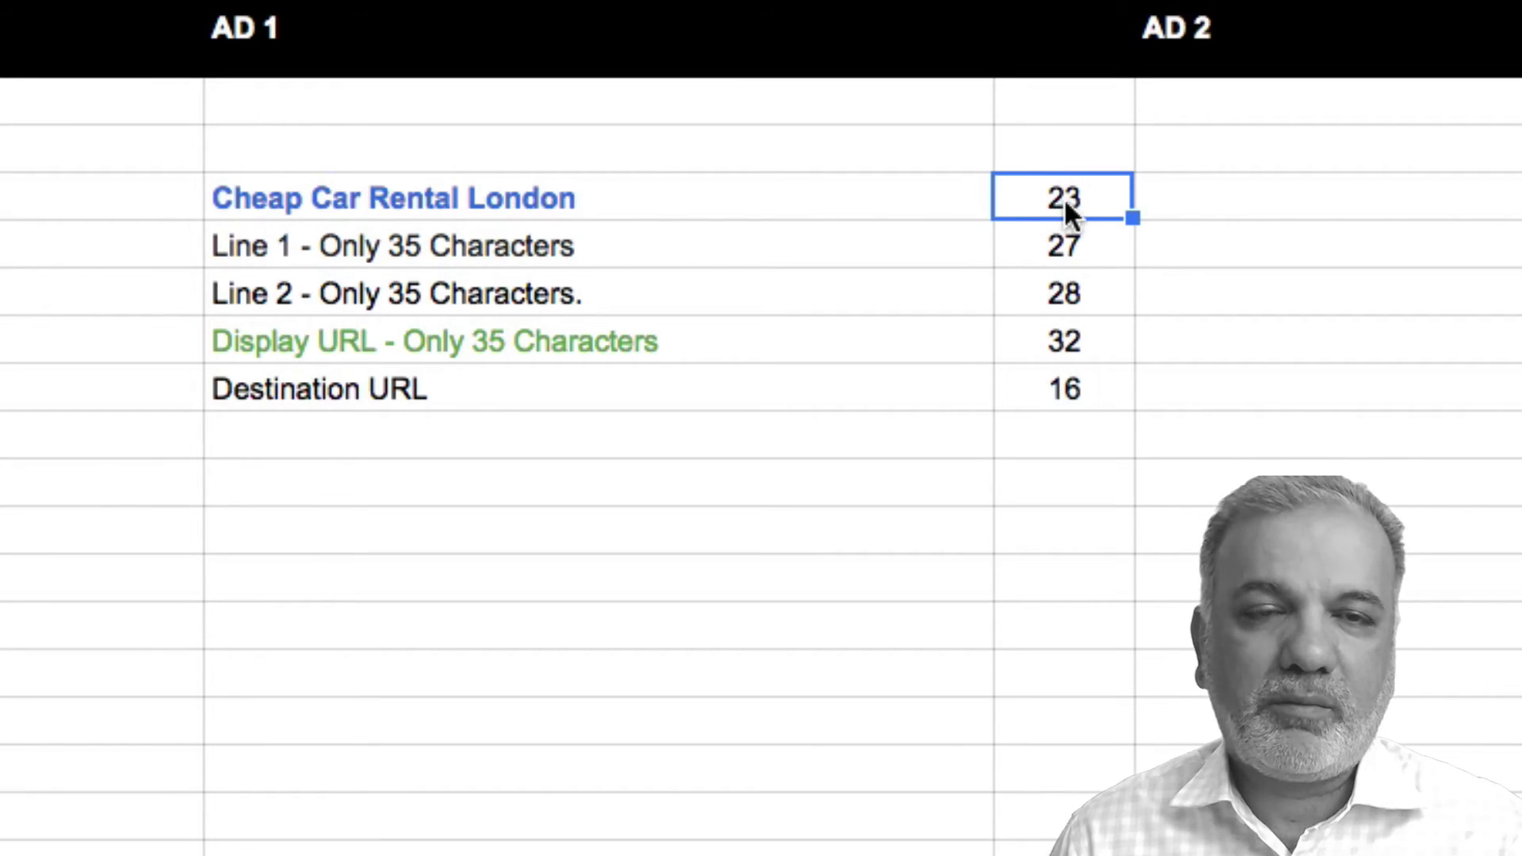
- Replace 'London' with 'Milton Keynes' in the Ad 1 heading, making it 30 characters
{"action": "left_click", "coordinate": [228, 200]}
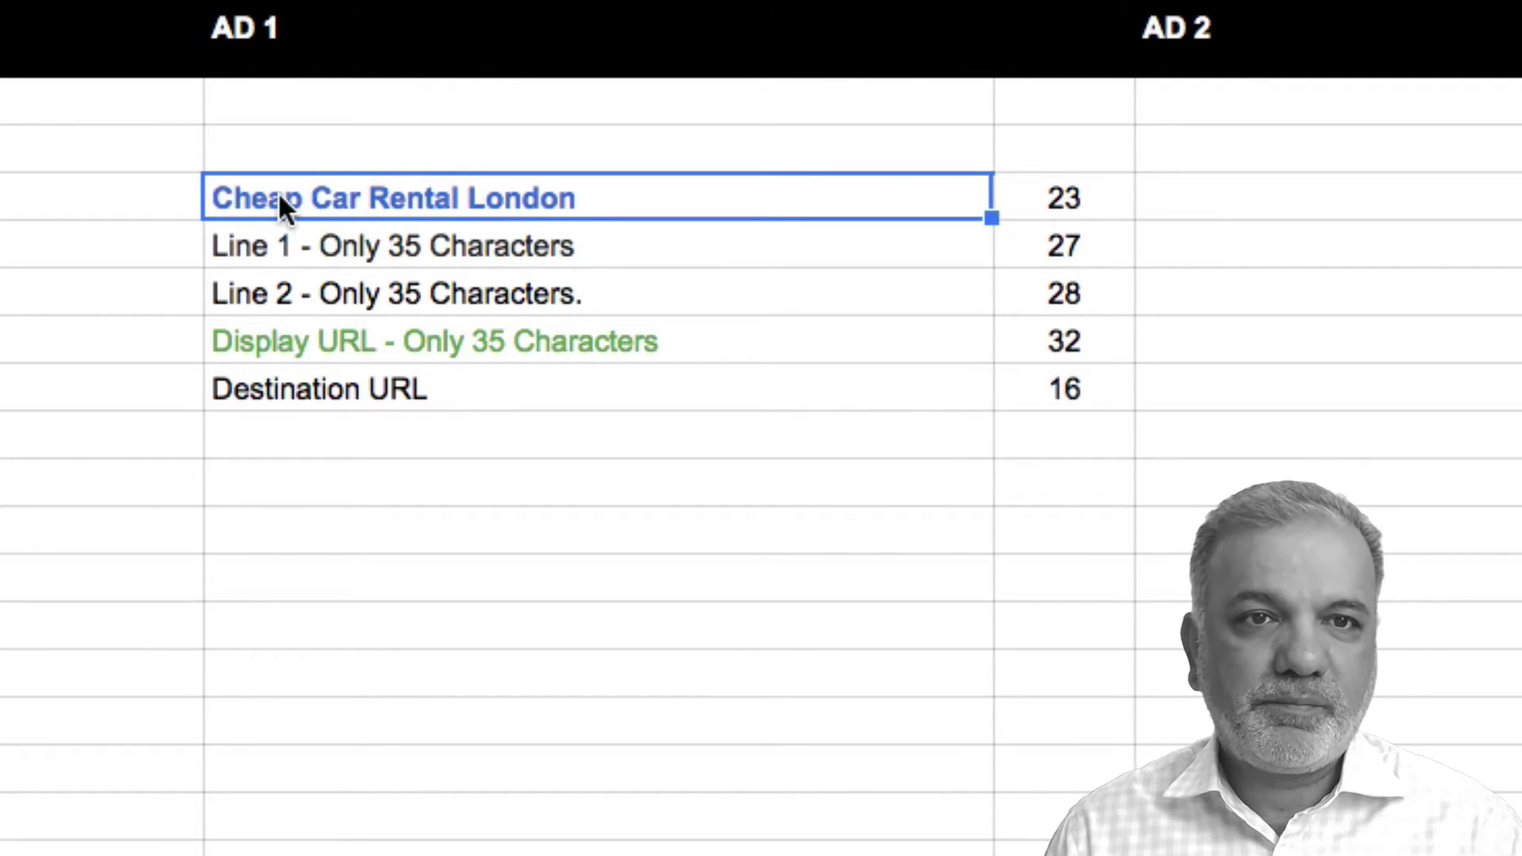
{"action": "double_click", "coordinate": [493, 195]}
{"action": "left_click_drag", "start_coordinate": [471, 195], "coordinate": [740, 204]}
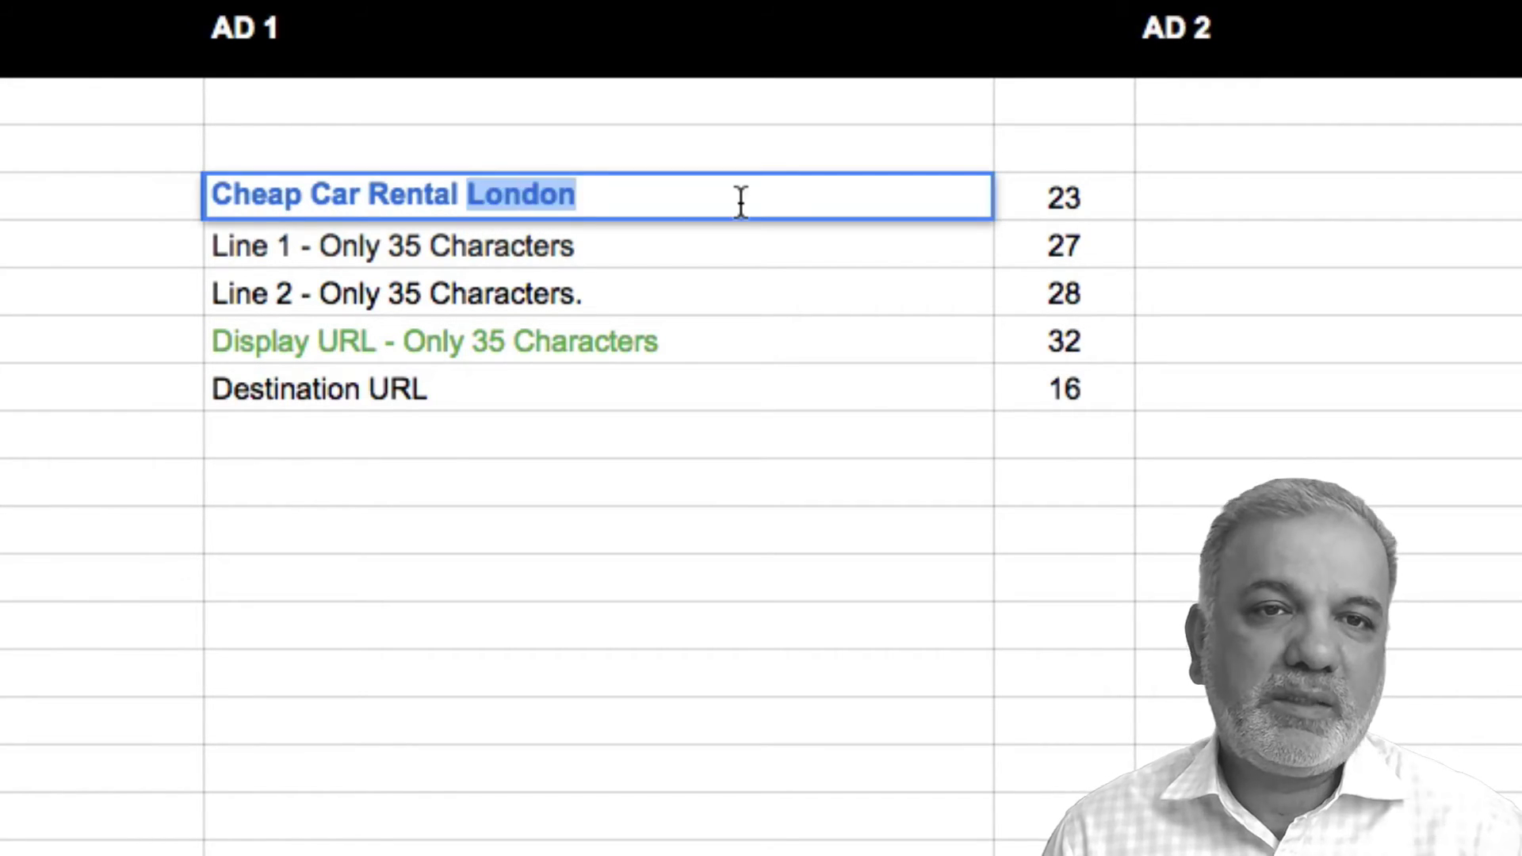
{"action": "type", "text": "Milton Keynes"}
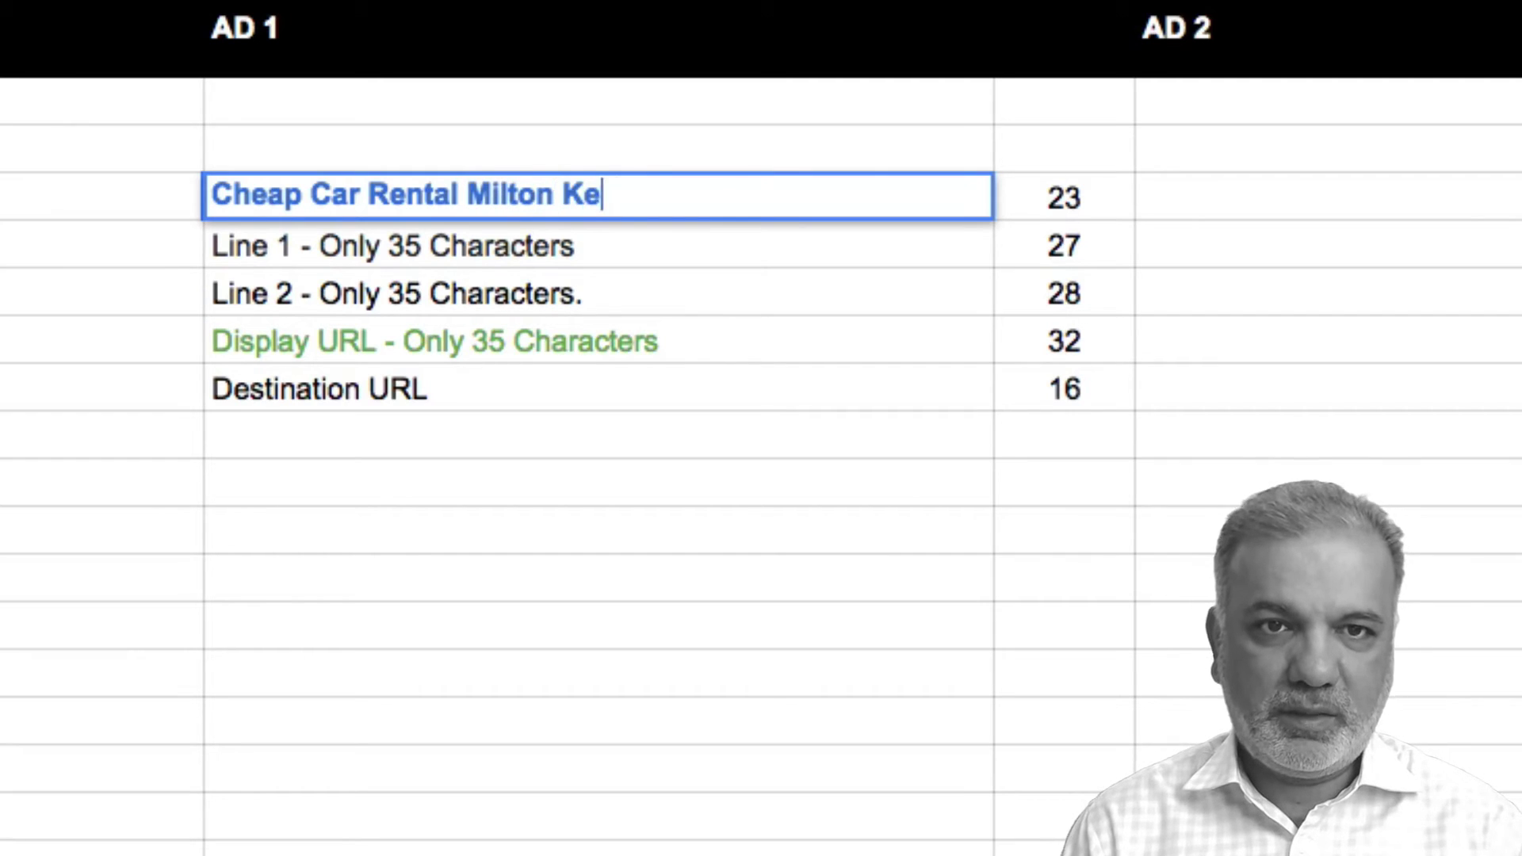
{"action": "left_click", "coordinate": [1063, 197]}
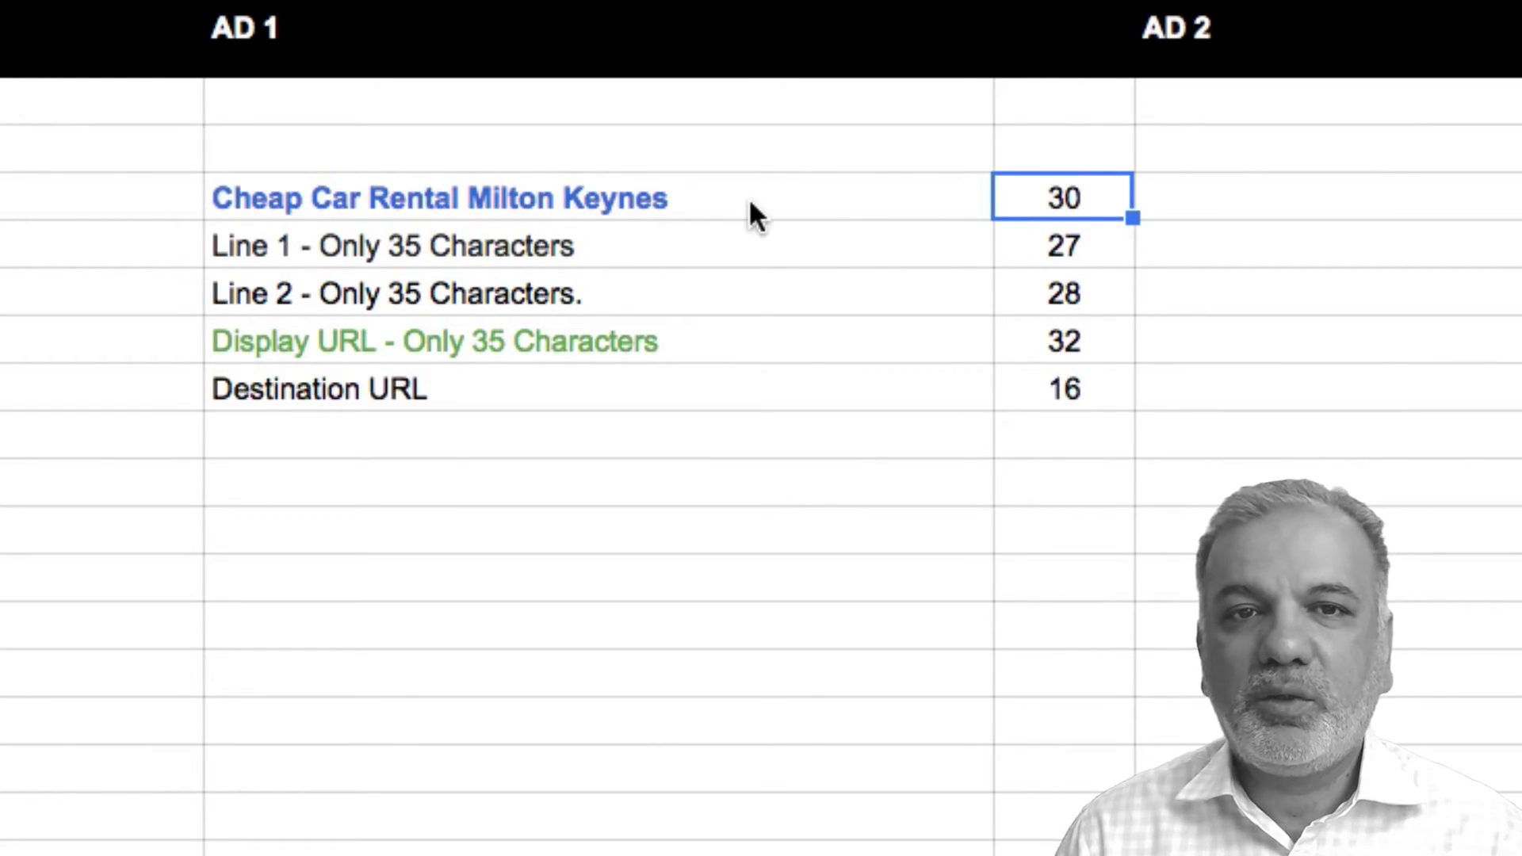
- Delete 'Milton Keynes' from the Ad 1 headline, leaving 'Cheap Car Rental'
{"action": "left_click", "coordinate": [523, 204]}
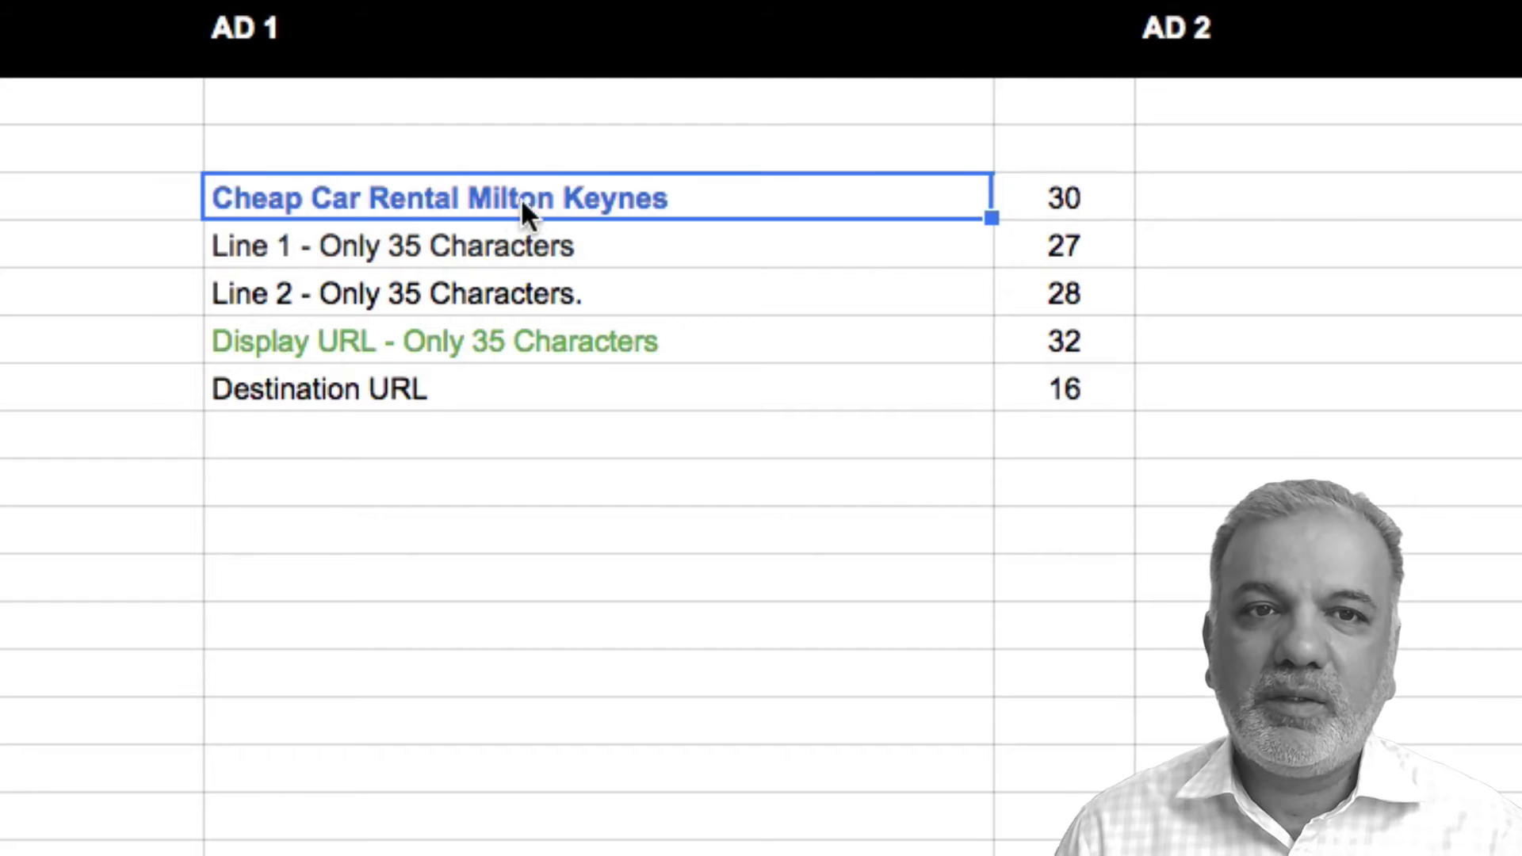
{"action": "double_click", "coordinate": [603, 198]}
{"action": "left_click_drag", "start_coordinate": [469, 195], "coordinate": [836, 212]}
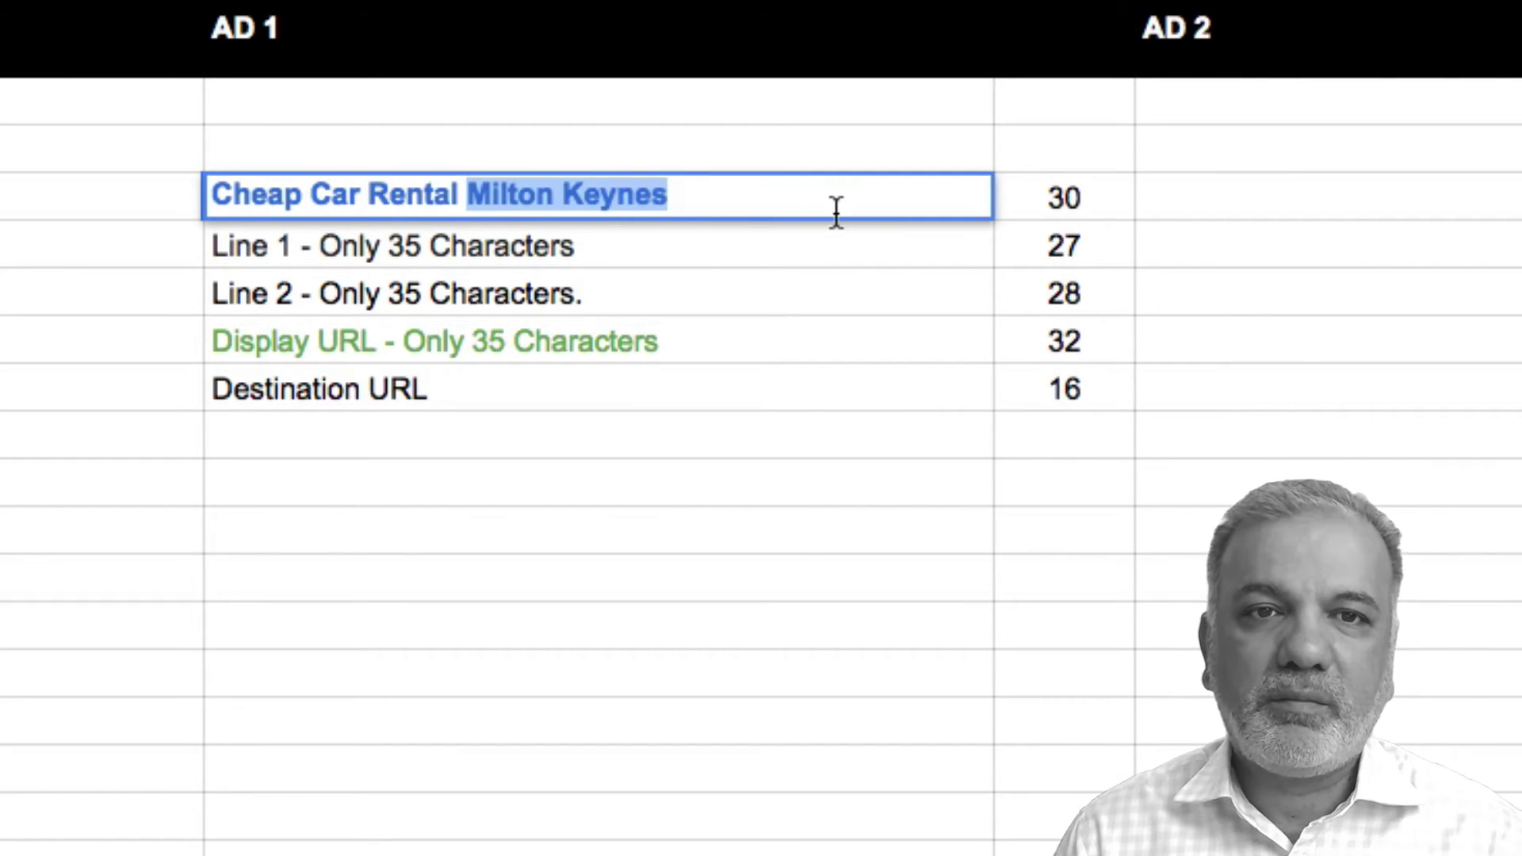
{"action": "key", "text": "BackSpace"}
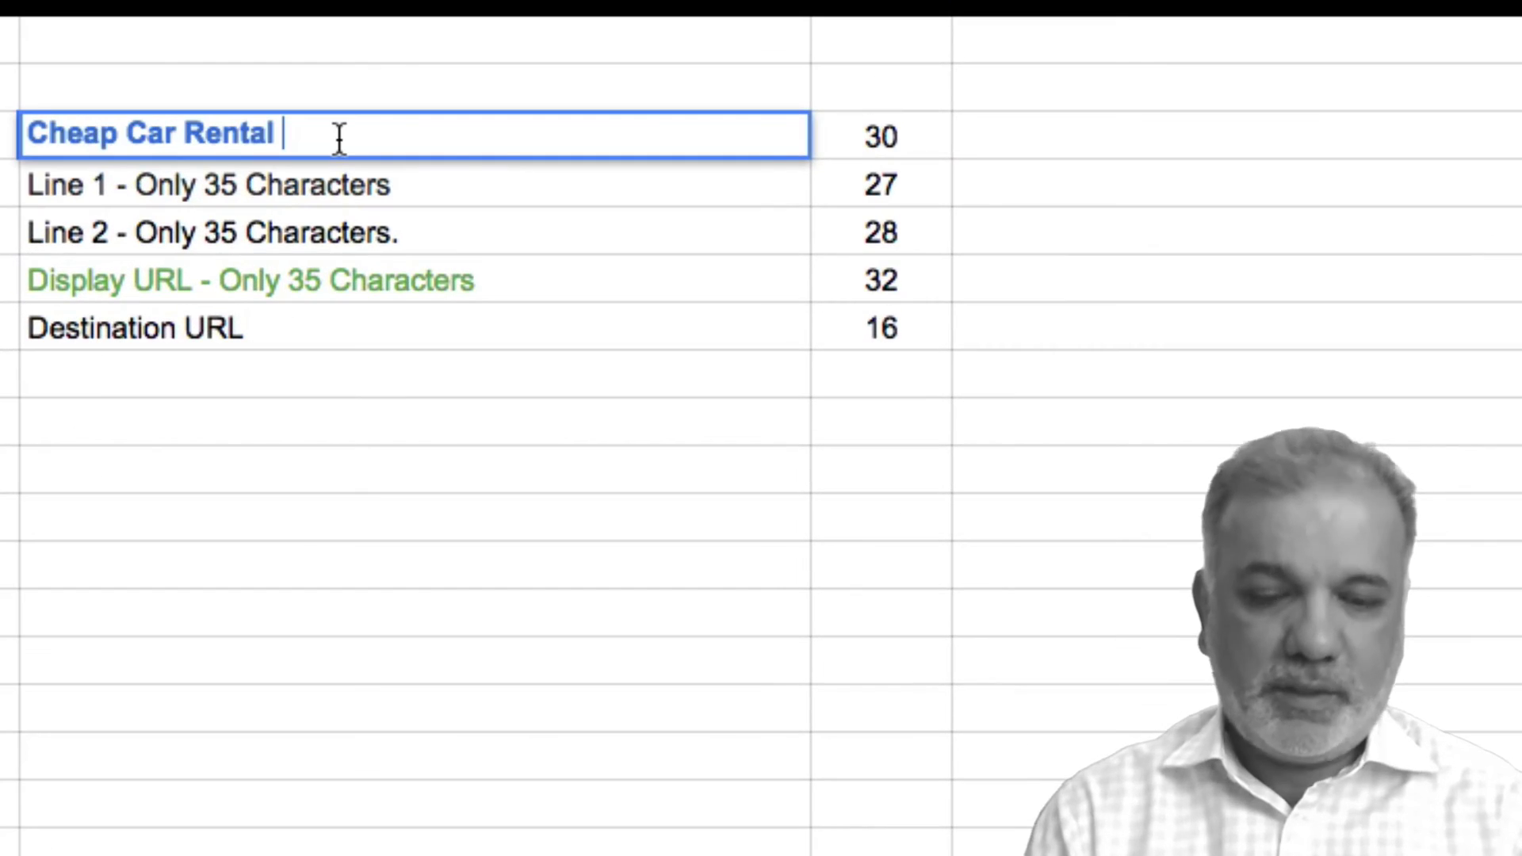
- Append 'Tring' so the Ad 1 headline reads 'Cheap Car Rental Tring' (22 characters)
{"action": "type", "text": "Tring"}
{"action": "key", "text": "Tab"}
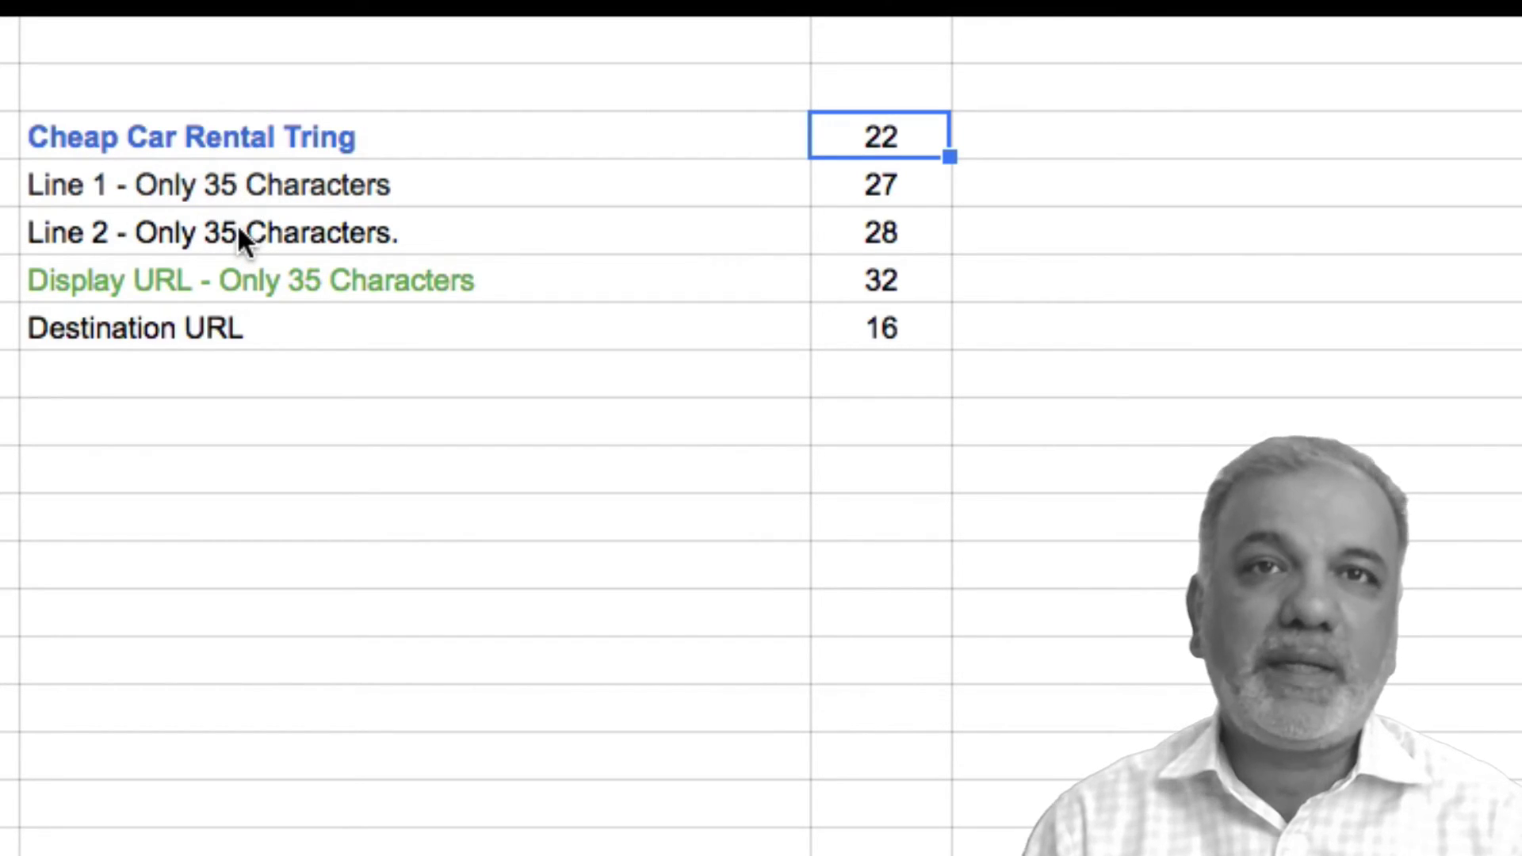
{"action": "left_click", "coordinate": [193, 193]}
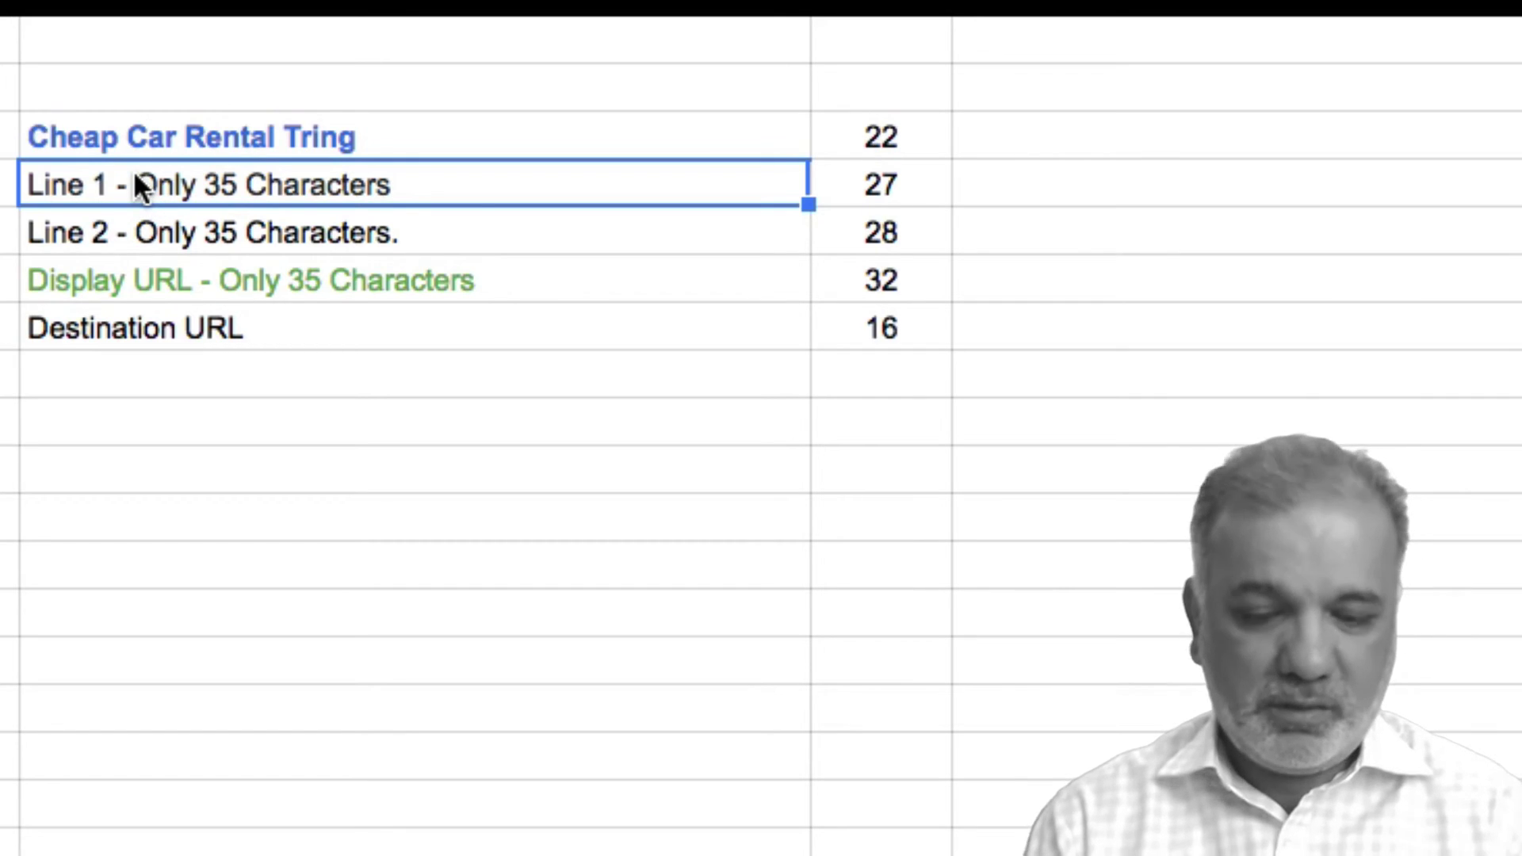
- Enter 'Guaranteed Low Prices.' as Ad 1's Line 1 text
{"action": "type", "text": "Gau"}
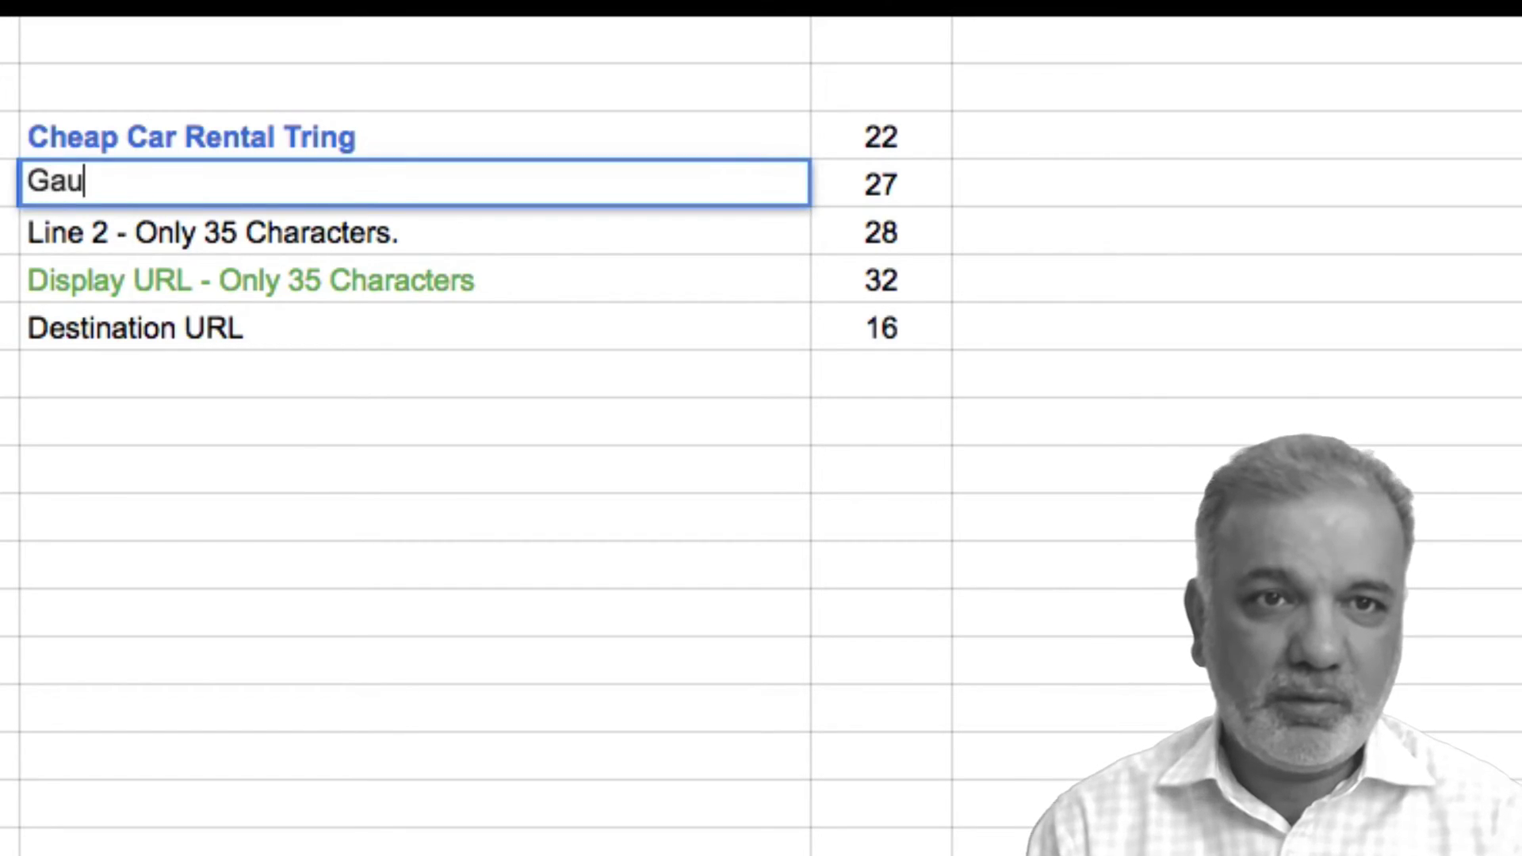
{"action": "key", "text": "BackSpace"}
{"action": "key", "text": "BackSpace"}
{"action": "type", "text": "uarantee"}
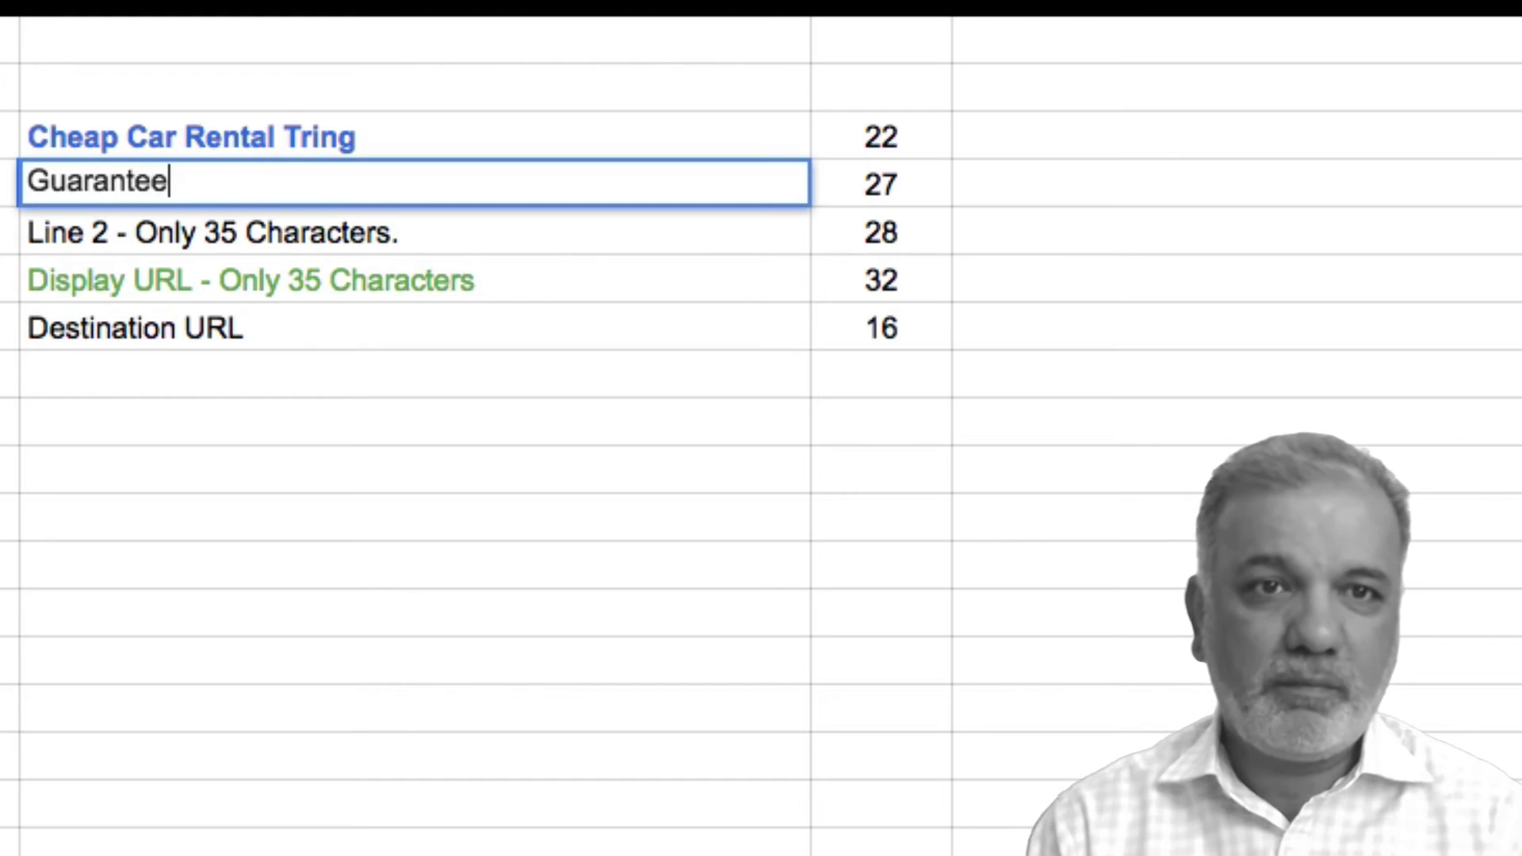
{"action": "type", "text": "d Low Price"}
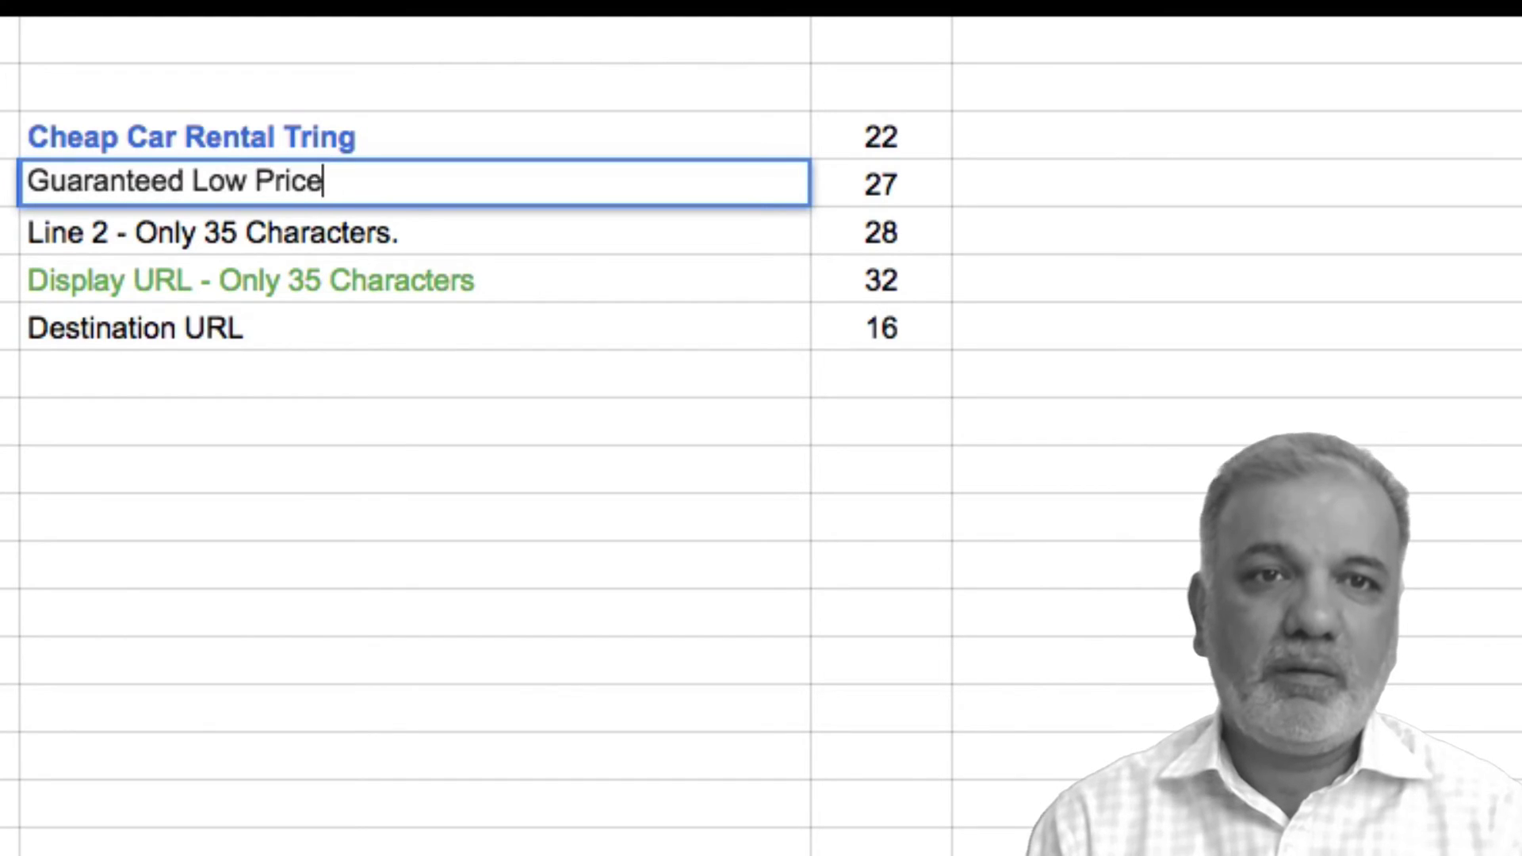
{"action": "type", "text": "s."}
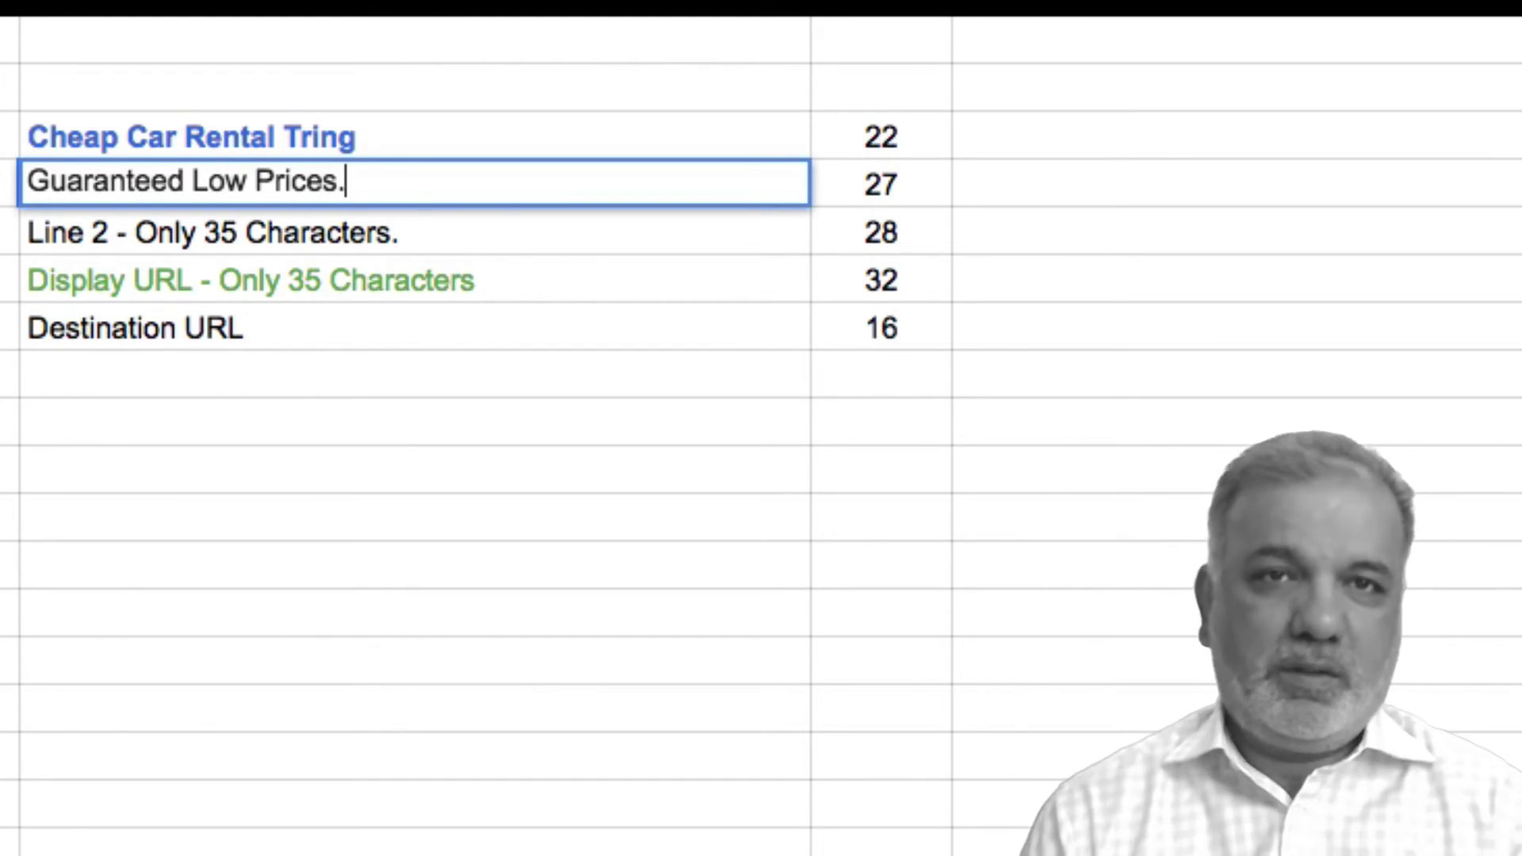
{"action": "key", "text": "Tab"}
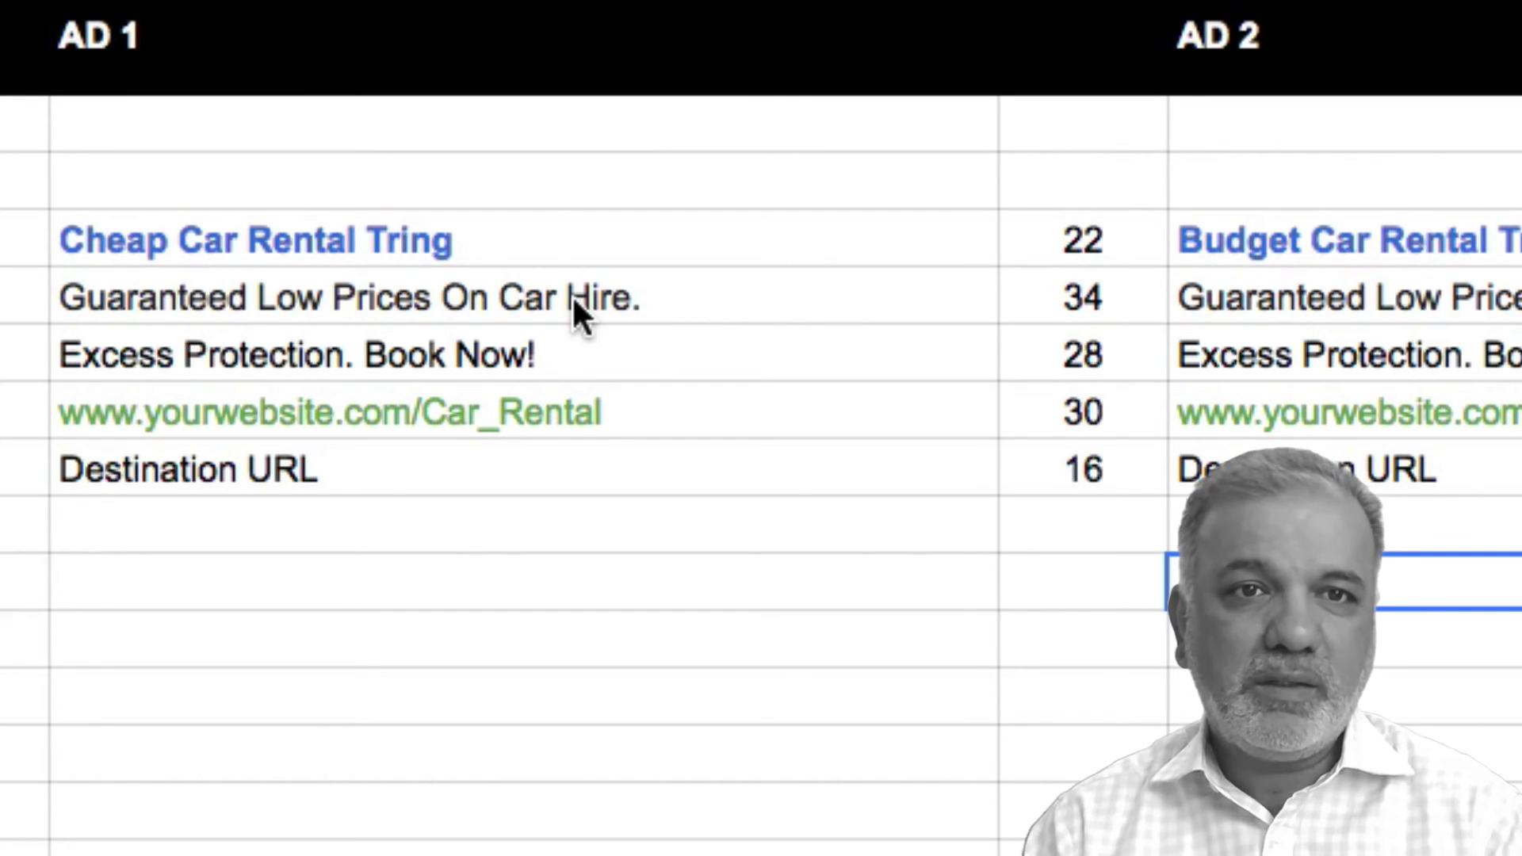
{"action": "left_click", "coordinate": [87, 357]}
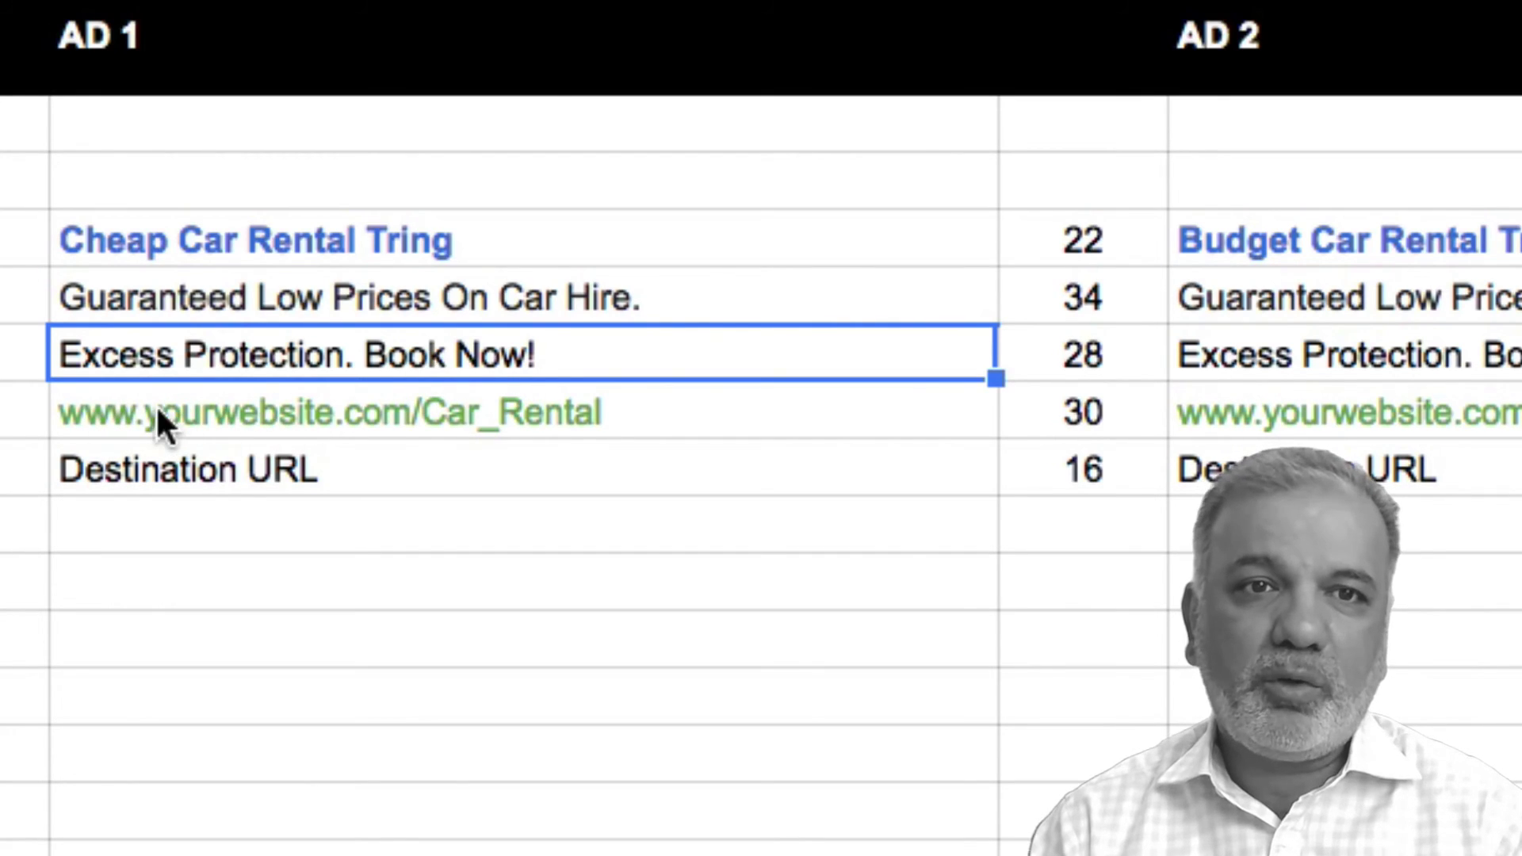
{"action": "mouse_move", "coordinate": [345, 409]}
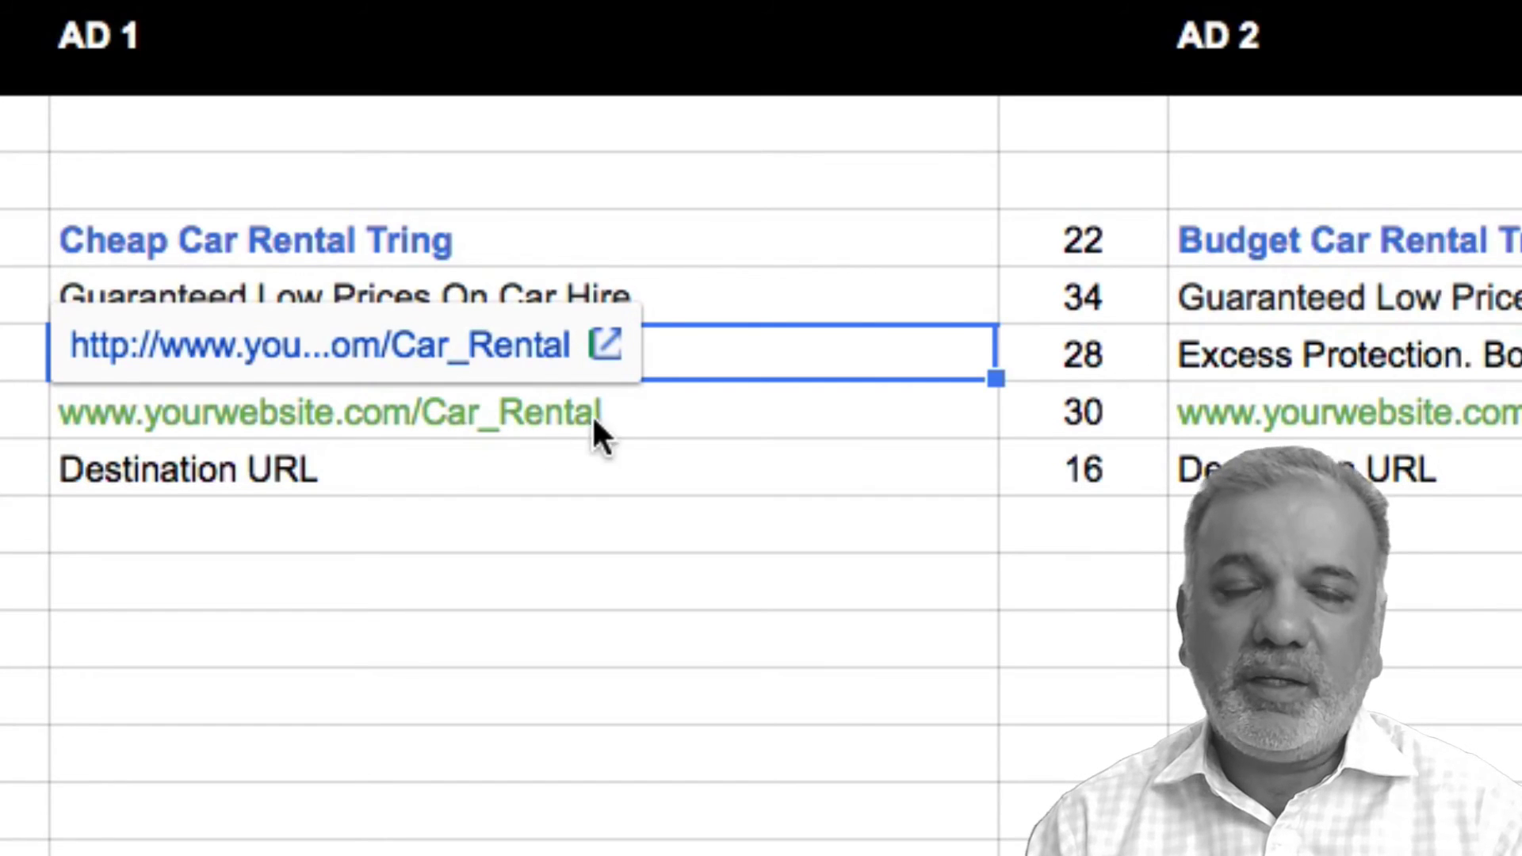
{"action": "left_click", "coordinate": [765, 467]}
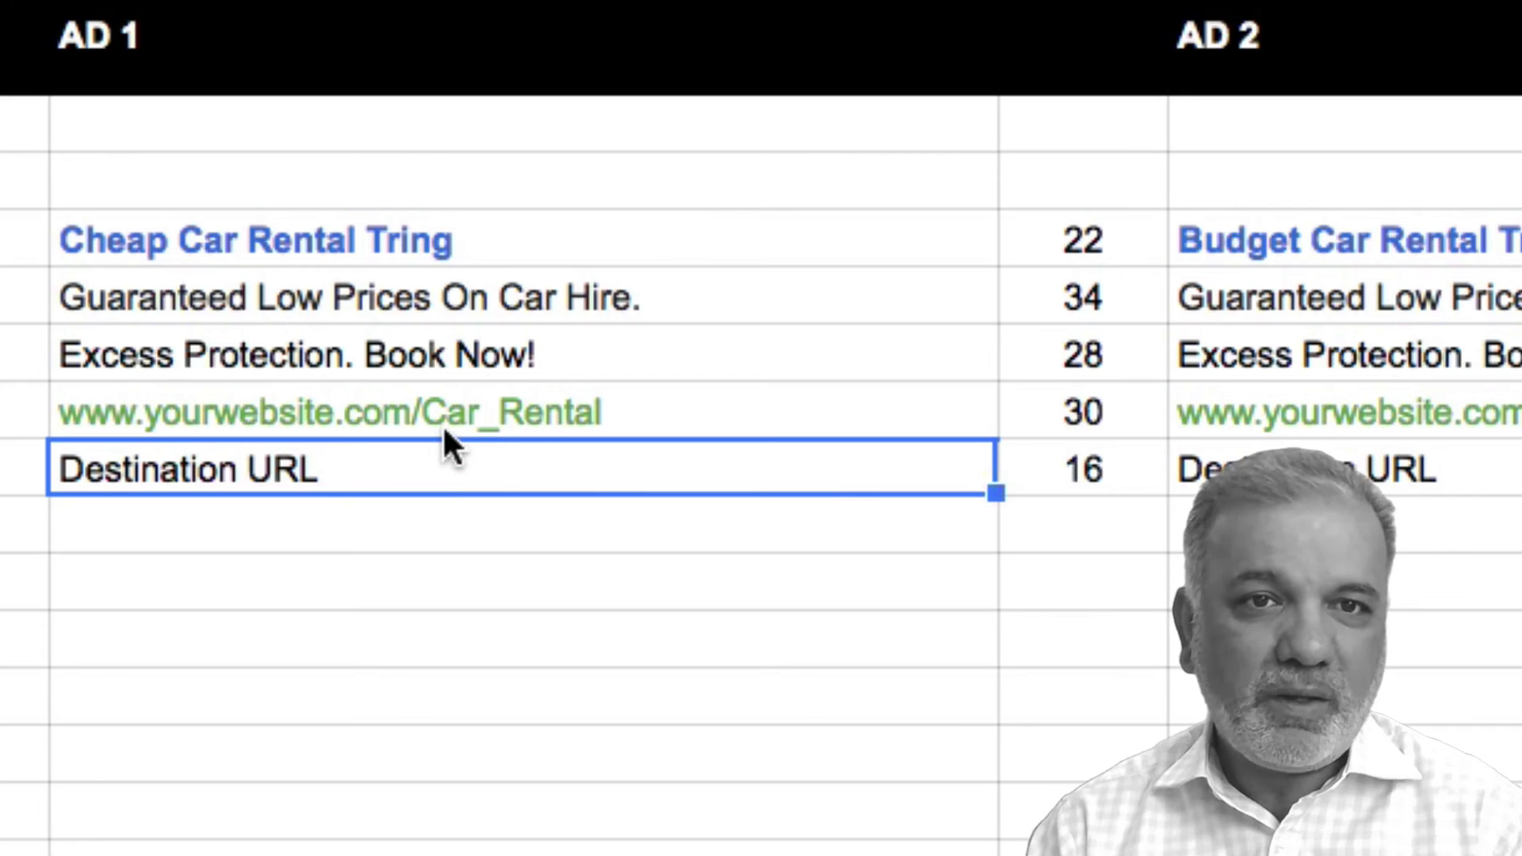
{"action": "mouse_move", "coordinate": [543, 420]}
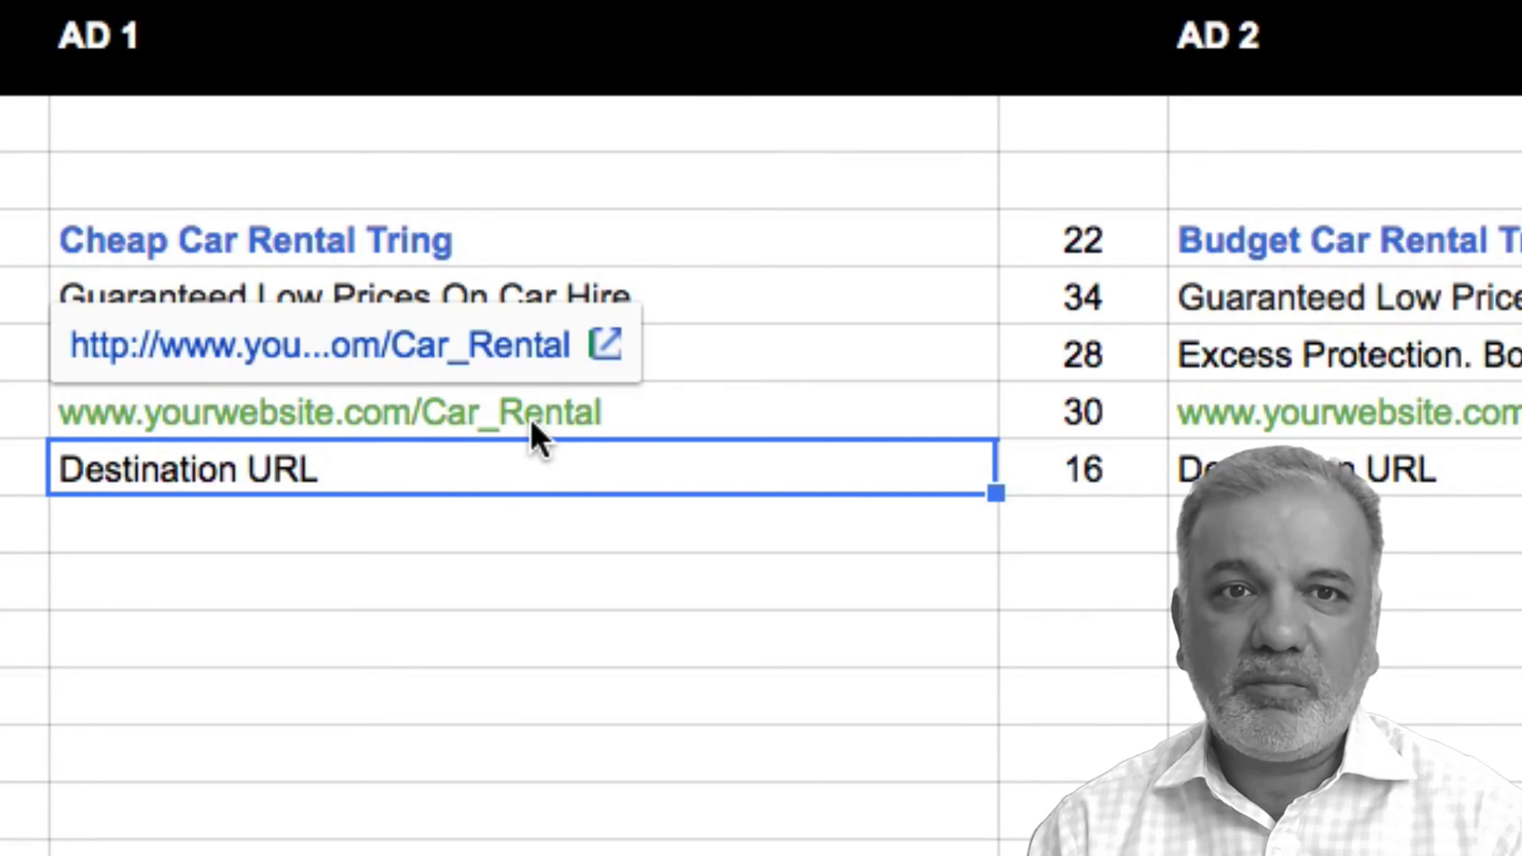
{"action": "left_click", "coordinate": [547, 420]}
- Insert 'Cheap_' after 'com/' in Ad 1's display URL, making it Cheap_Car_Rental
{"action": "double_click", "coordinate": [570, 408]}
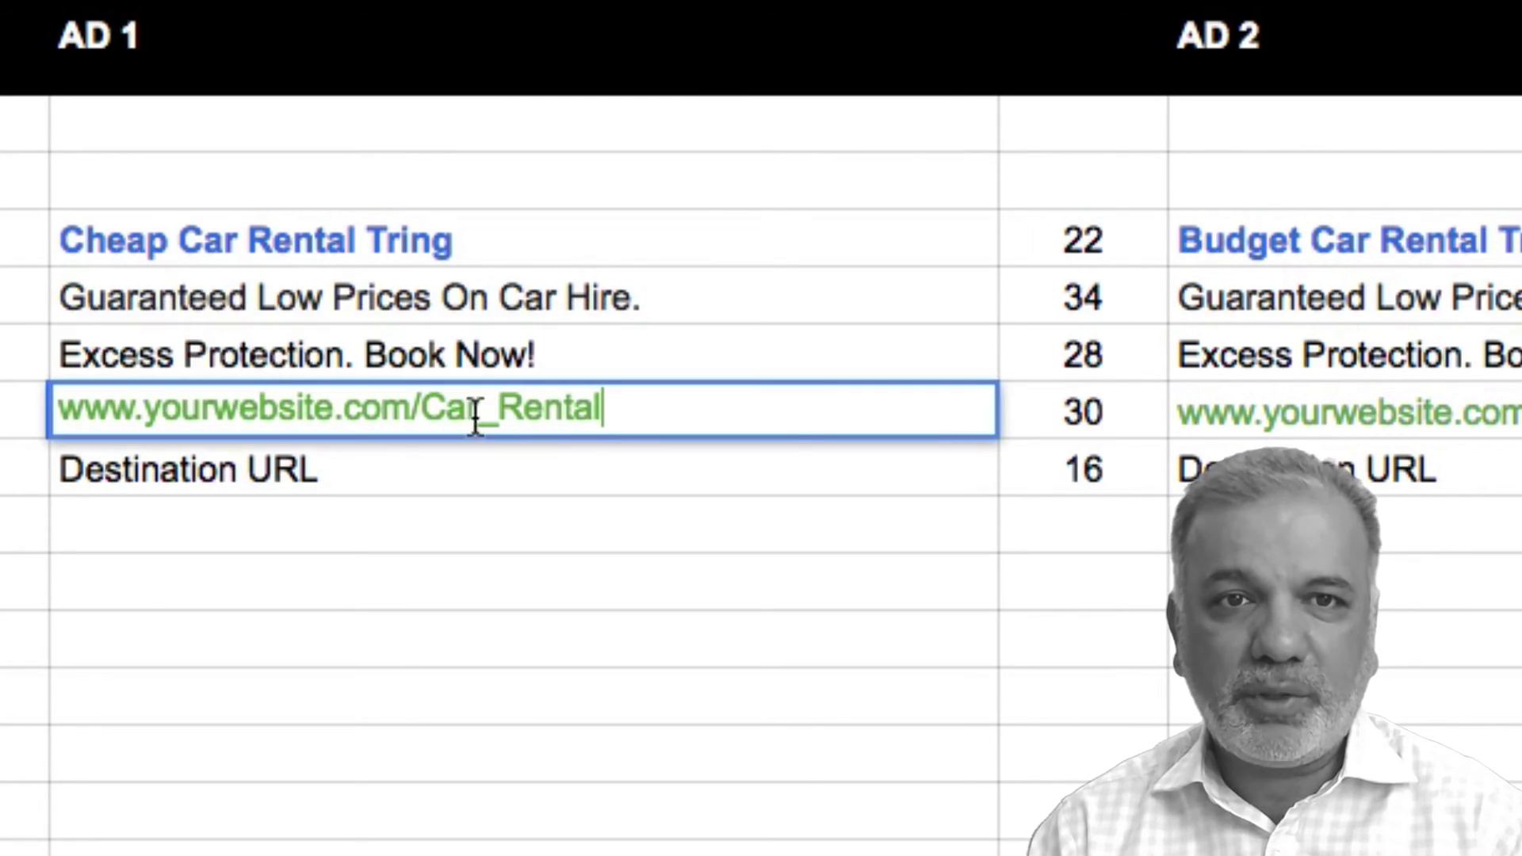
{"action": "left_click", "coordinate": [420, 408]}
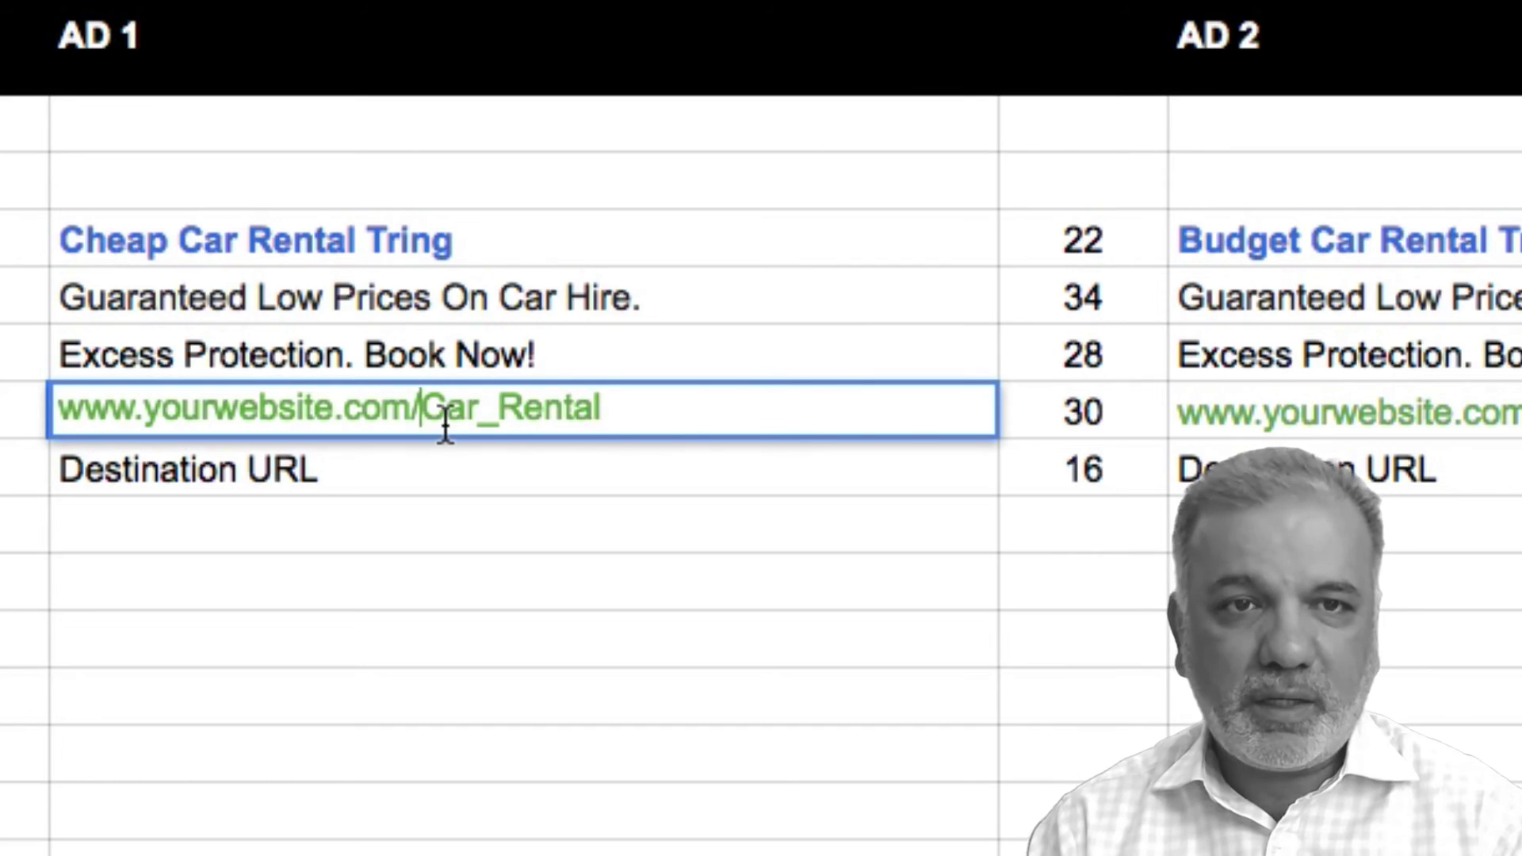
{"action": "type", "text": "Cheap_"}
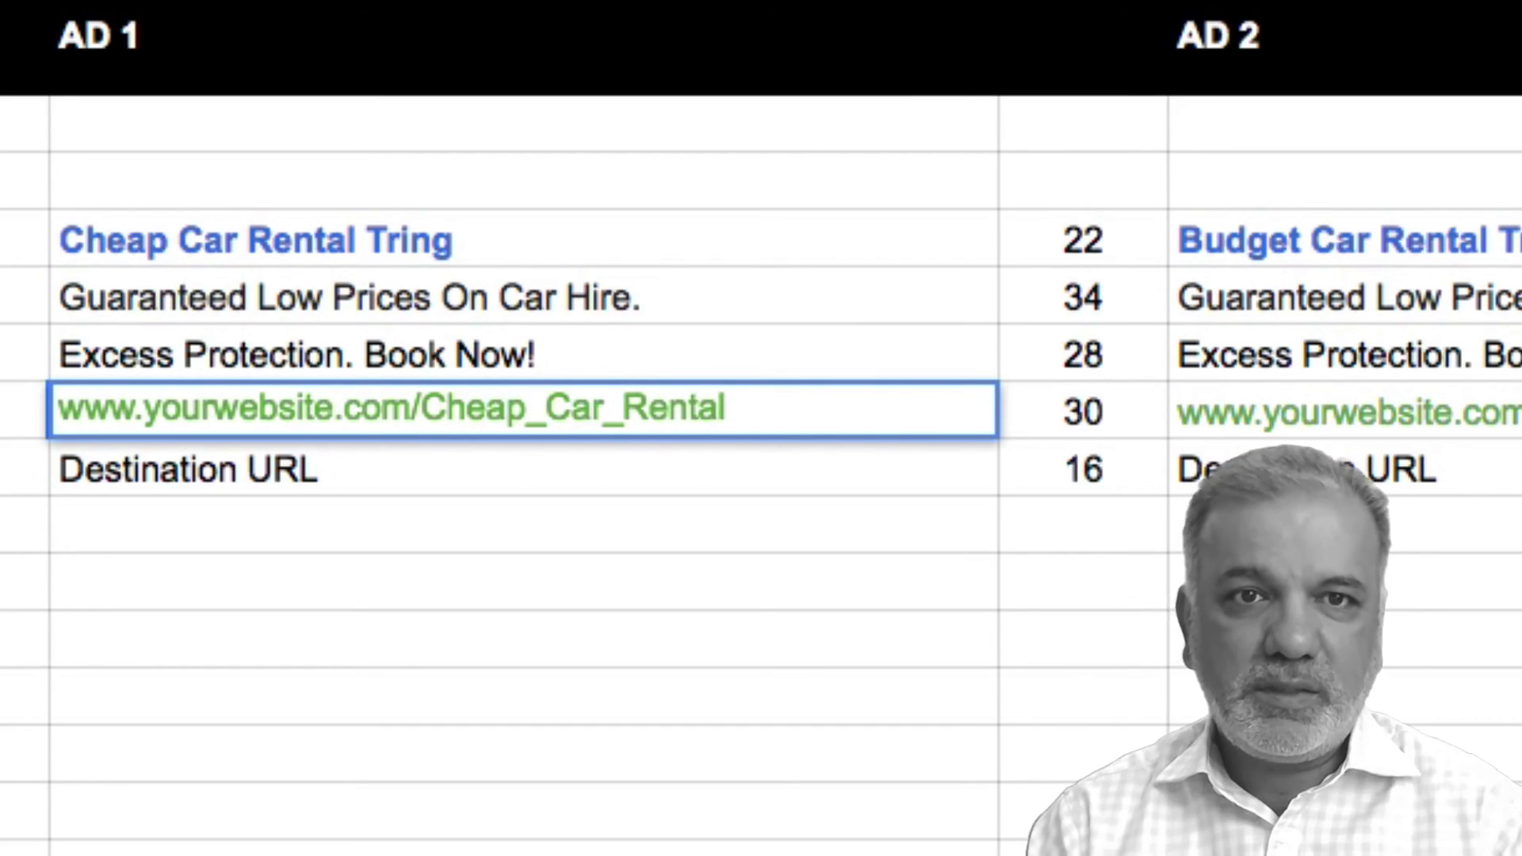
{"action": "key", "text": "Tab"}
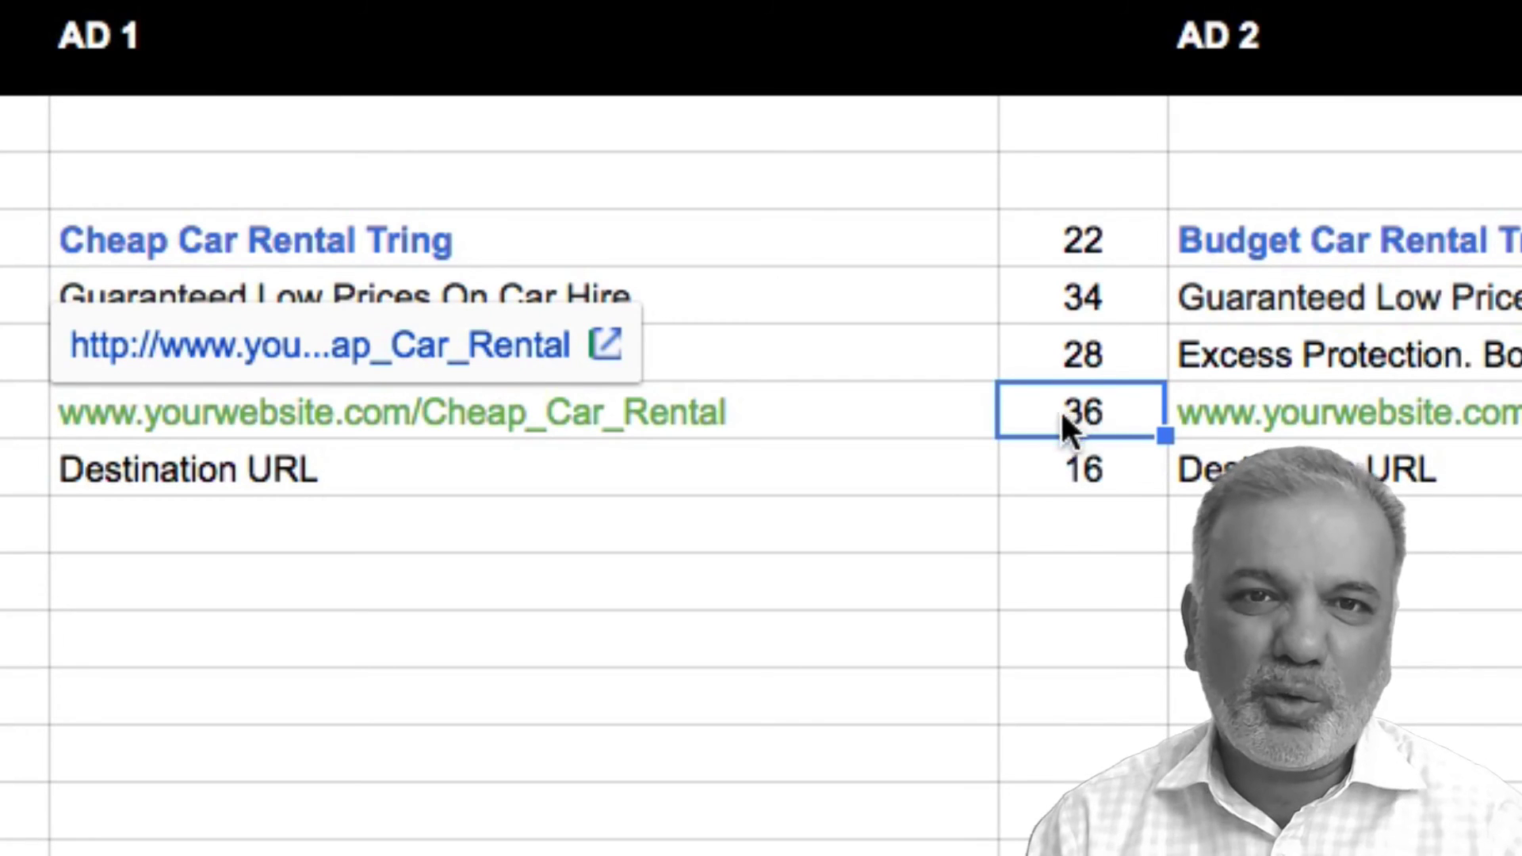
- Replace 'Rental' with 'Hire' so the display URL ends in Cheap_Car_Hire (34 characters)
{"action": "double_click", "coordinate": [766, 429]}
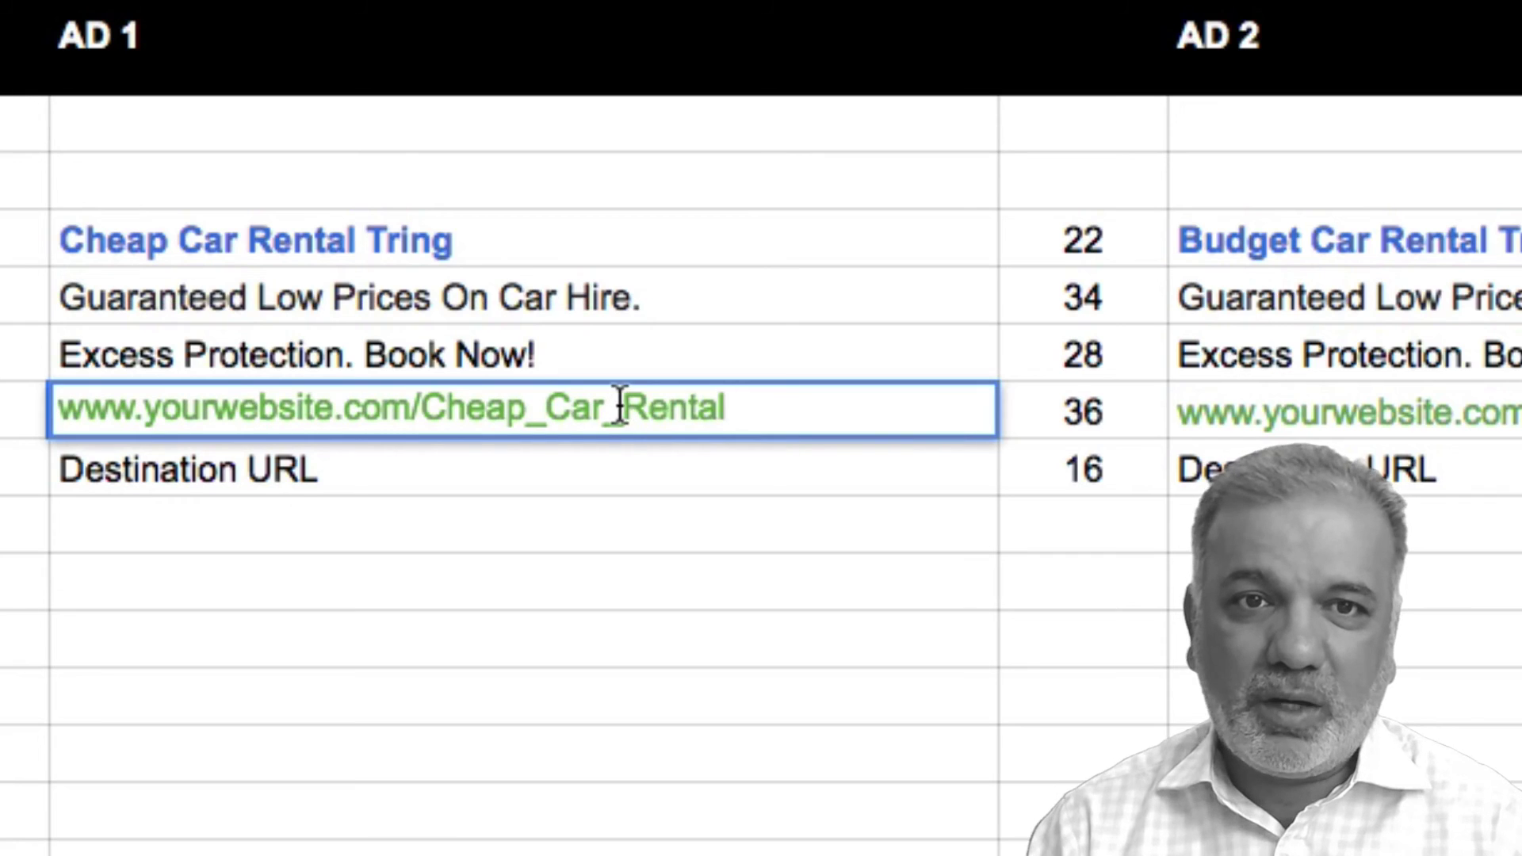
{"action": "left_click_drag", "start_coordinate": [620, 409], "coordinate": [867, 431]}
{"action": "type", "text": "Hire"}
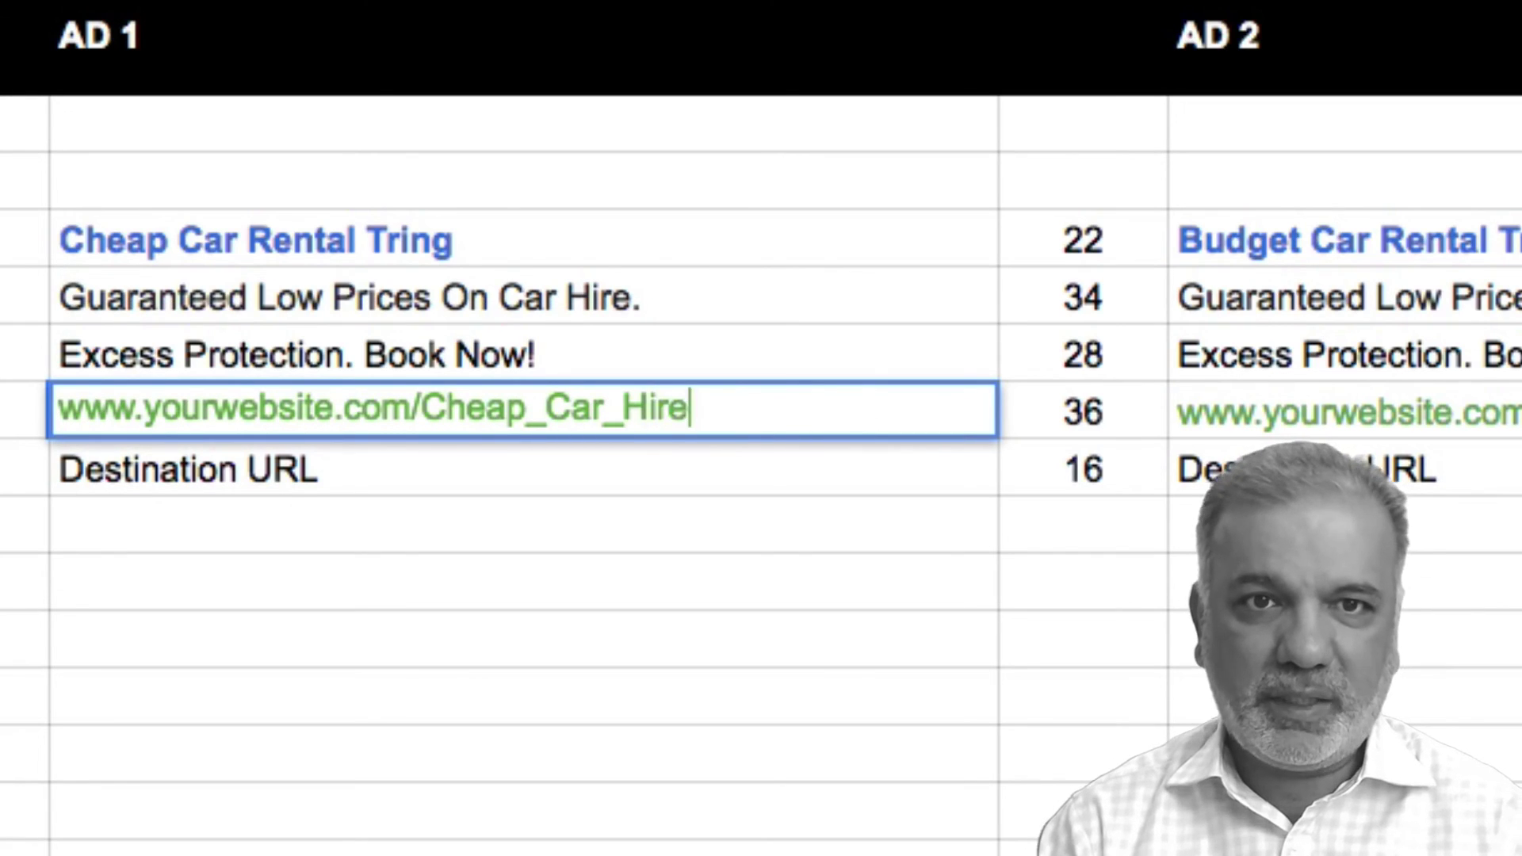
{"action": "key", "text": "Tab"}
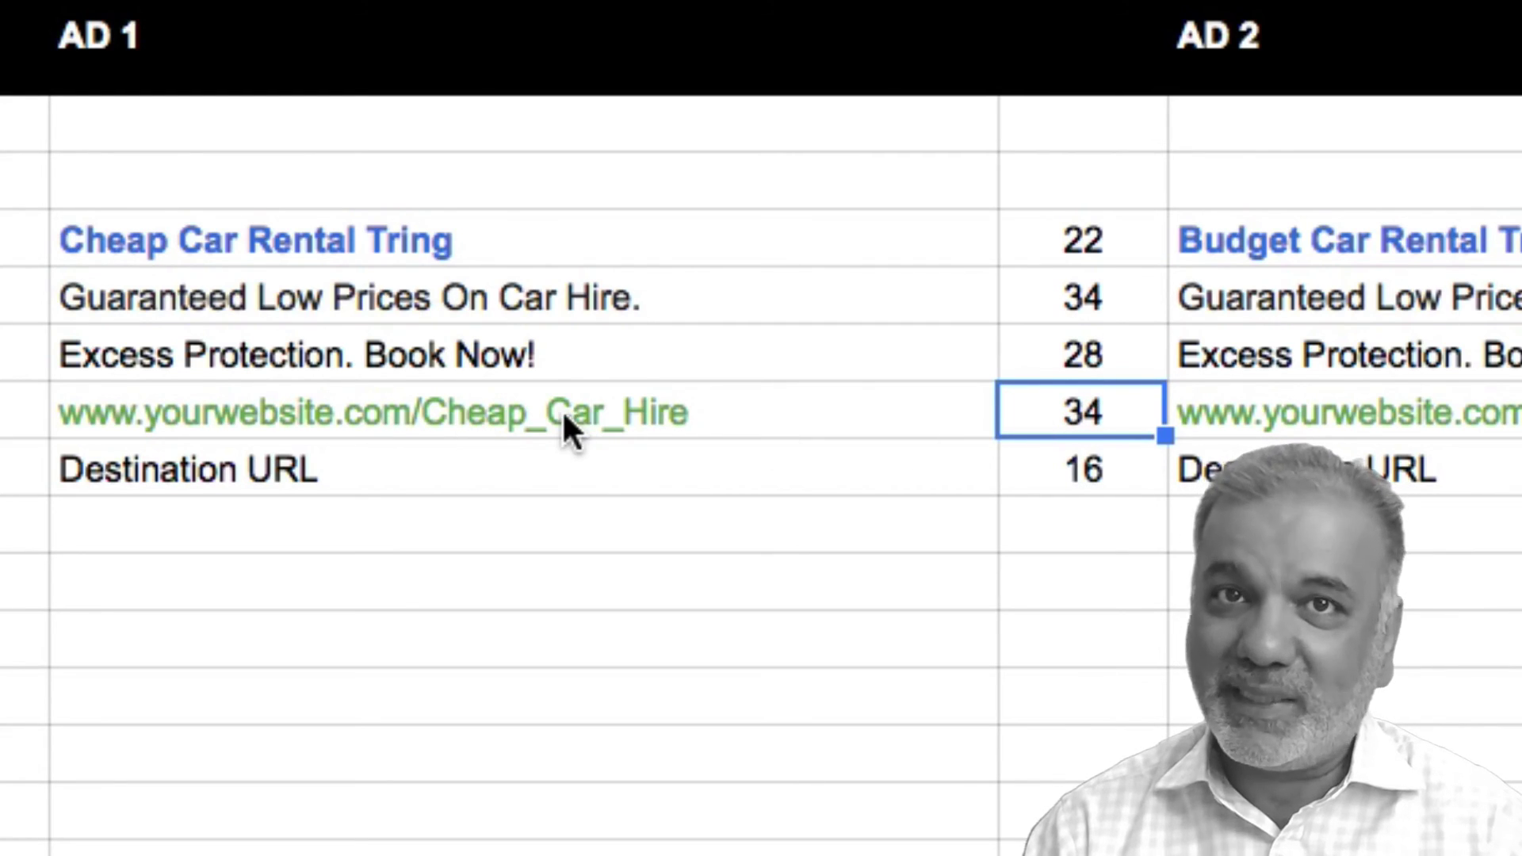
{"action": "left_click", "coordinate": [119, 470]}
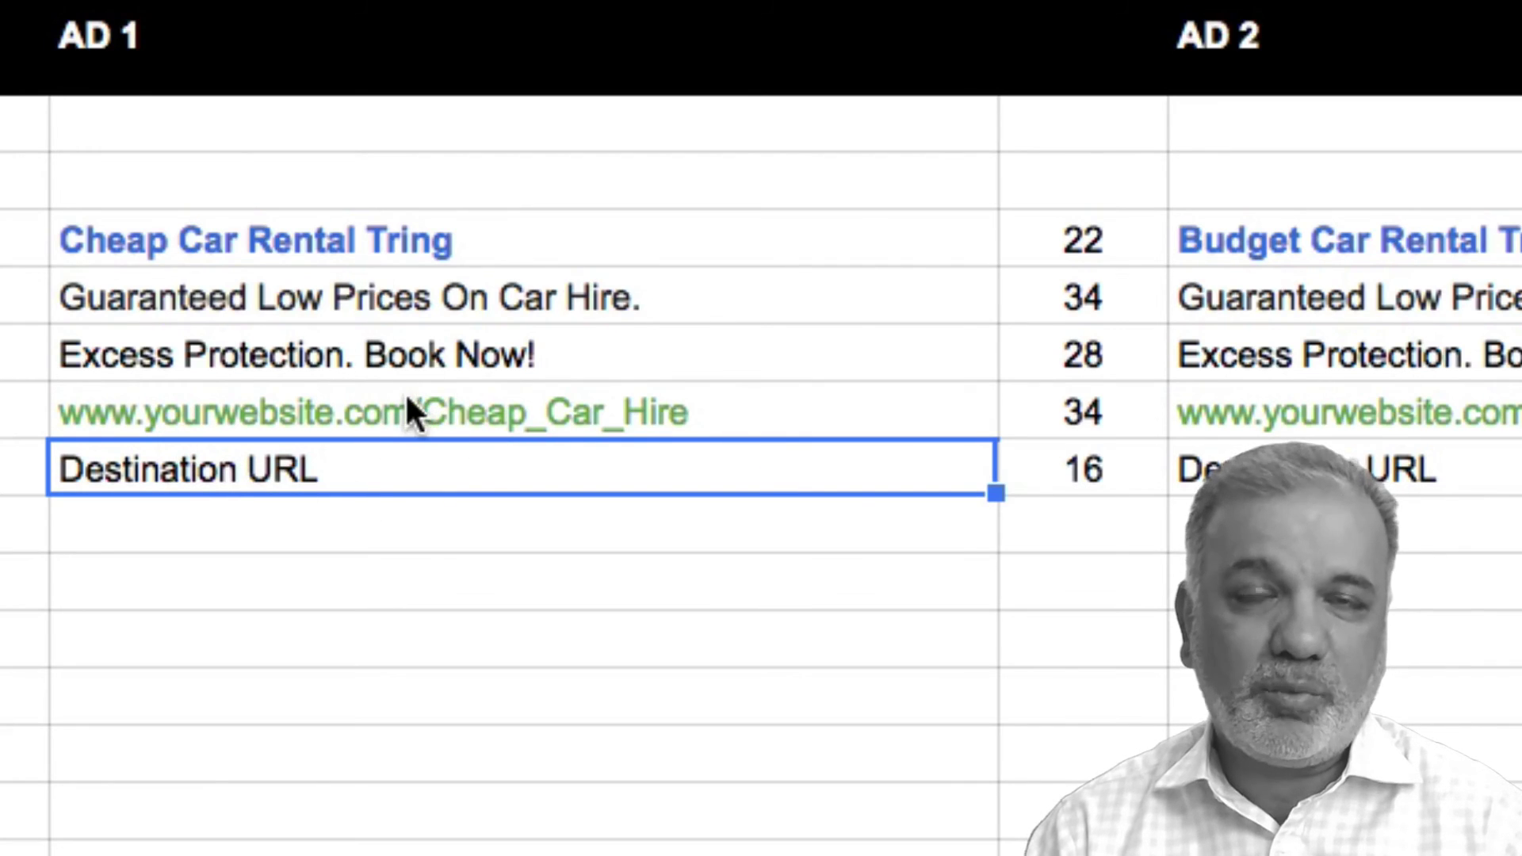
{"action": "mouse_move", "coordinate": [401, 428]}
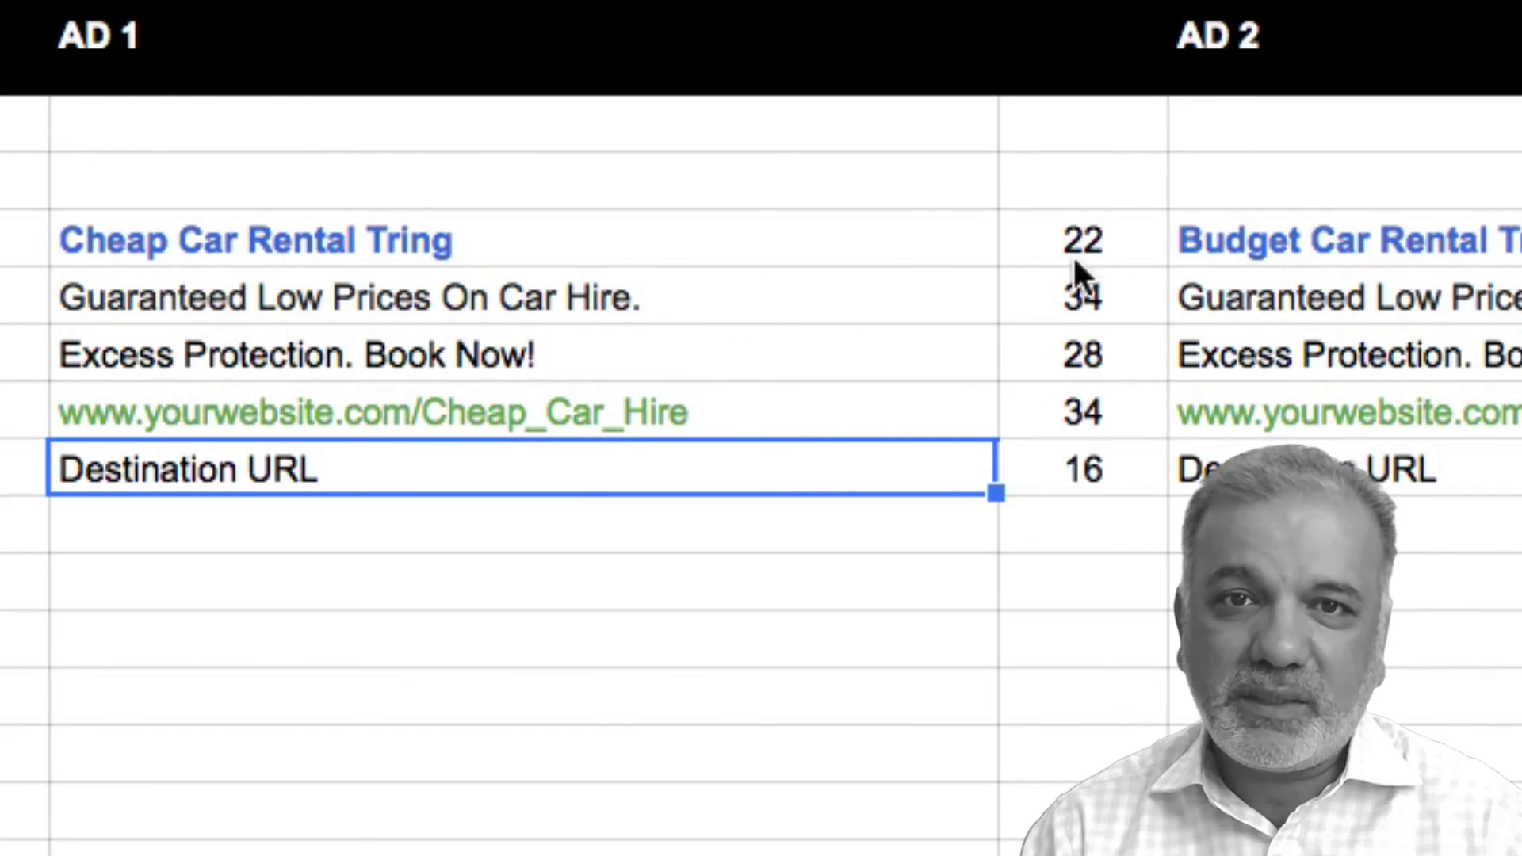
- Copy Ad 1's display URL into Ad 2's display URL cell, then select Ad 2's headline and Line 1 cells
{"action": "left_click", "coordinate": [822, 414]}
{"action": "key", "text": "ctrl+c"}
{"action": "left_click", "coordinate": [1442, 412]}
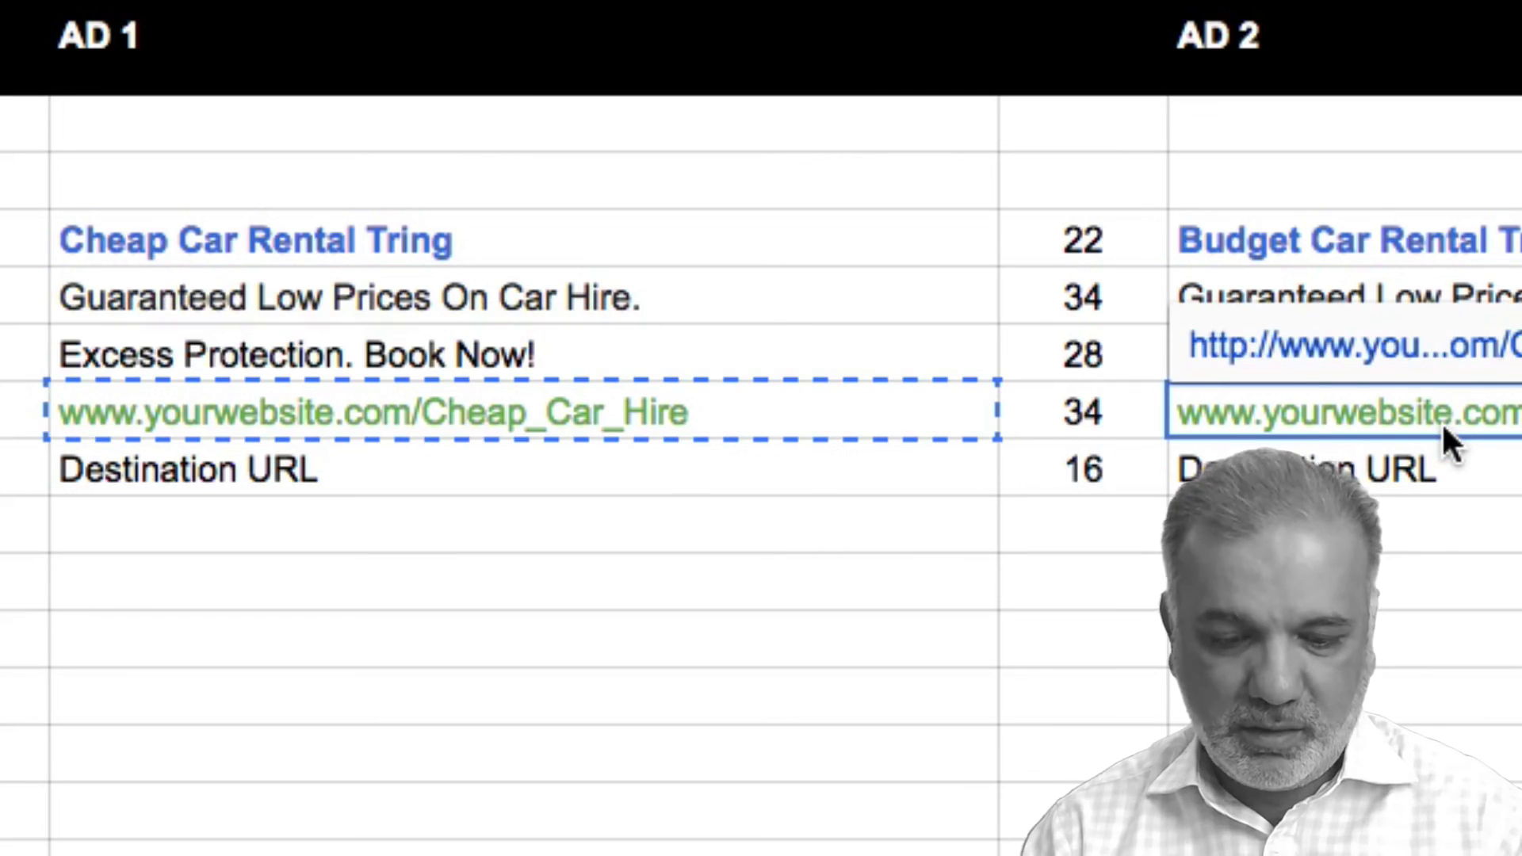
{"action": "key", "text": "ctrl+v"}
{"action": "key", "text": "Down"}
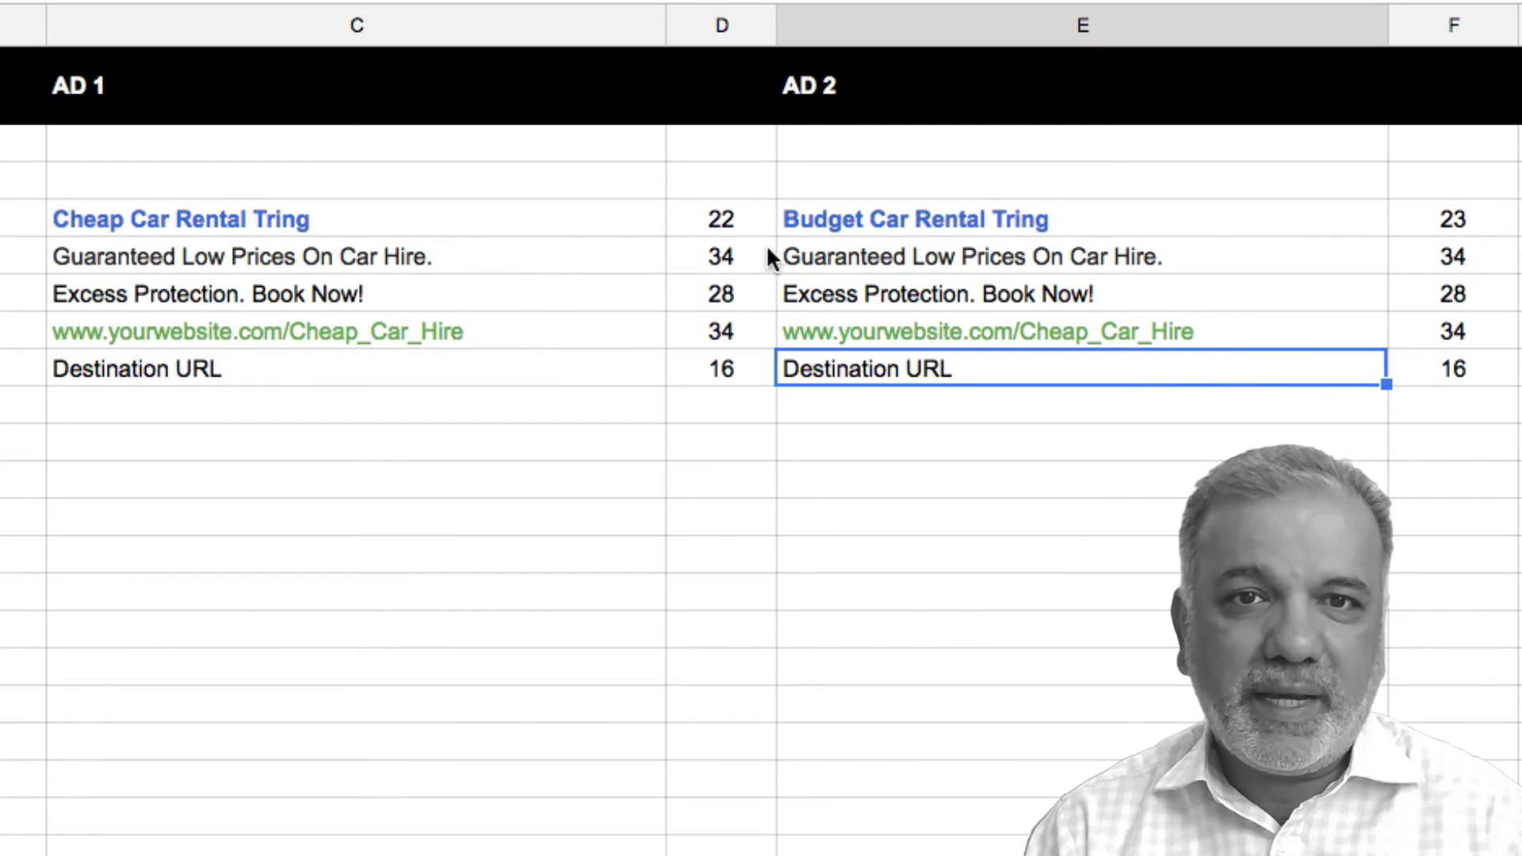
{"action": "left_click", "coordinate": [816, 221]}
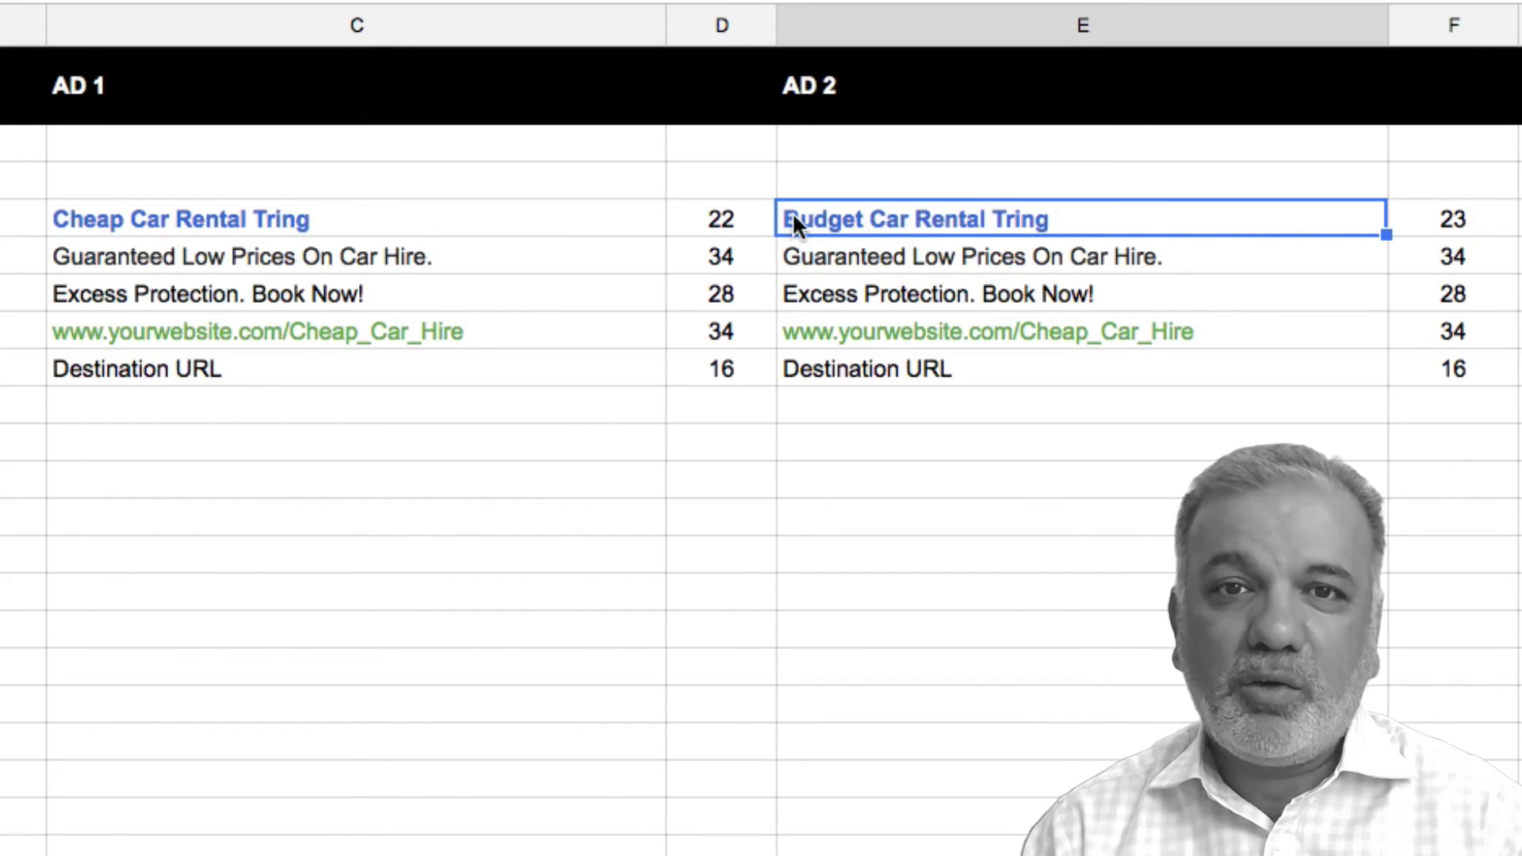
{"action": "left_click", "coordinate": [885, 260]}
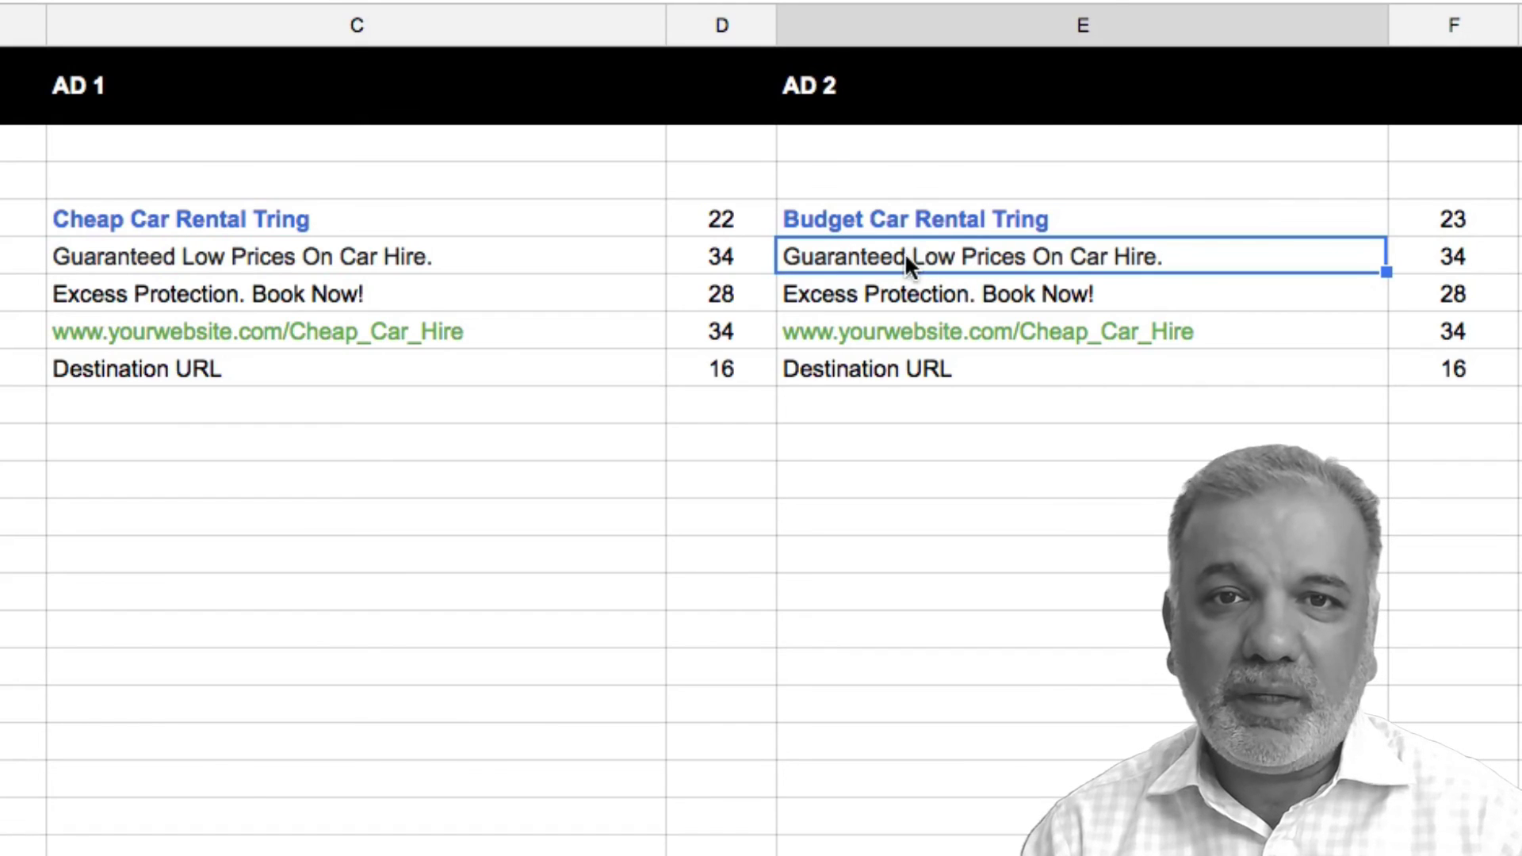